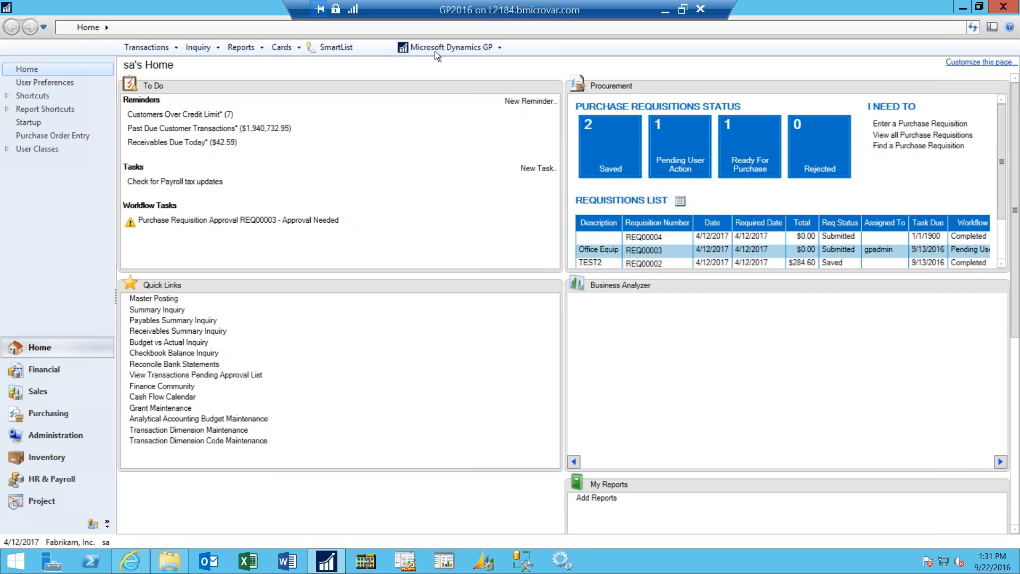
- Open the system User setup from Administration, entering the system password
left_click(58, 435)
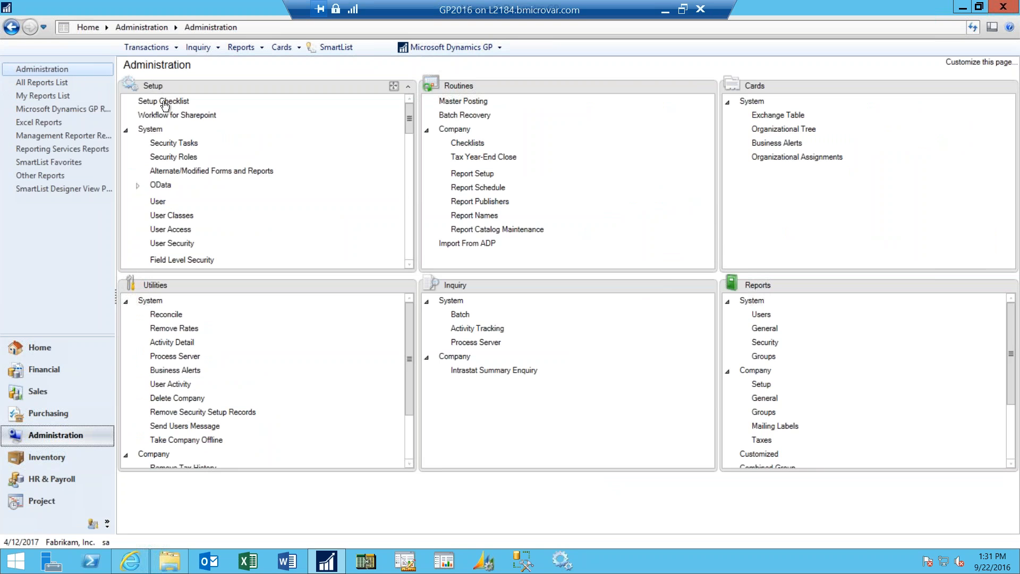
left_click(161, 204)
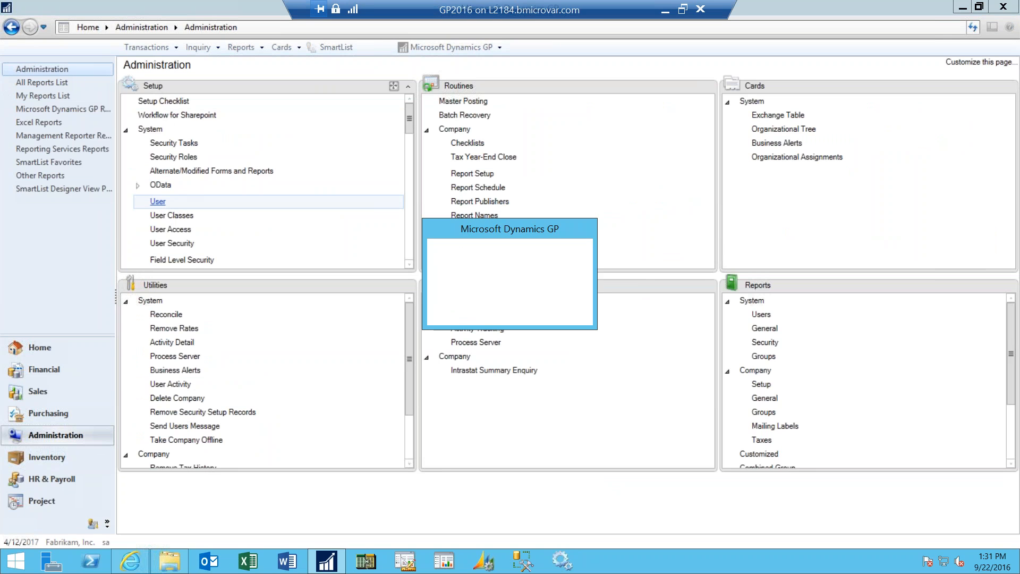
type("•••••")
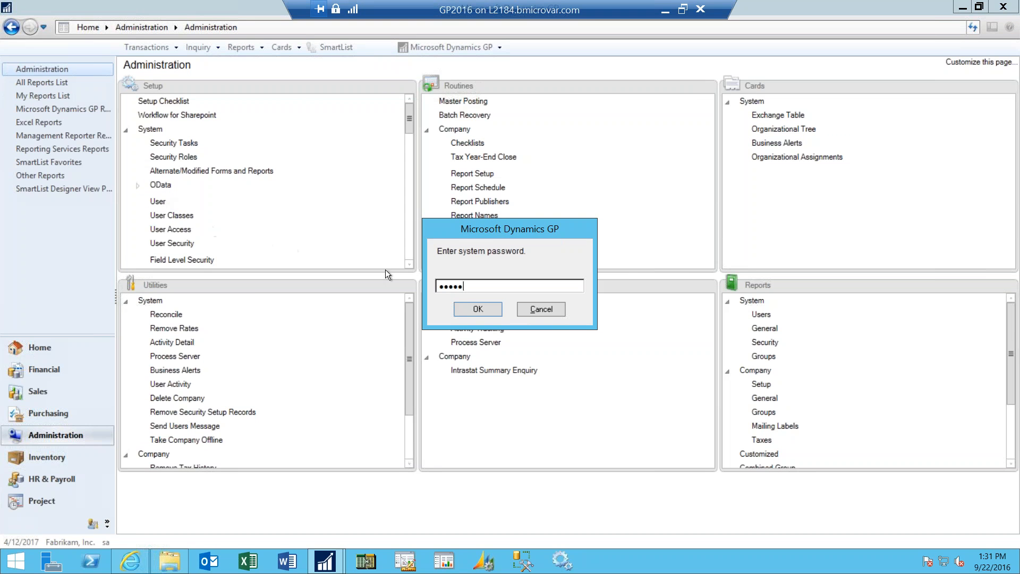
left_click(492, 309)
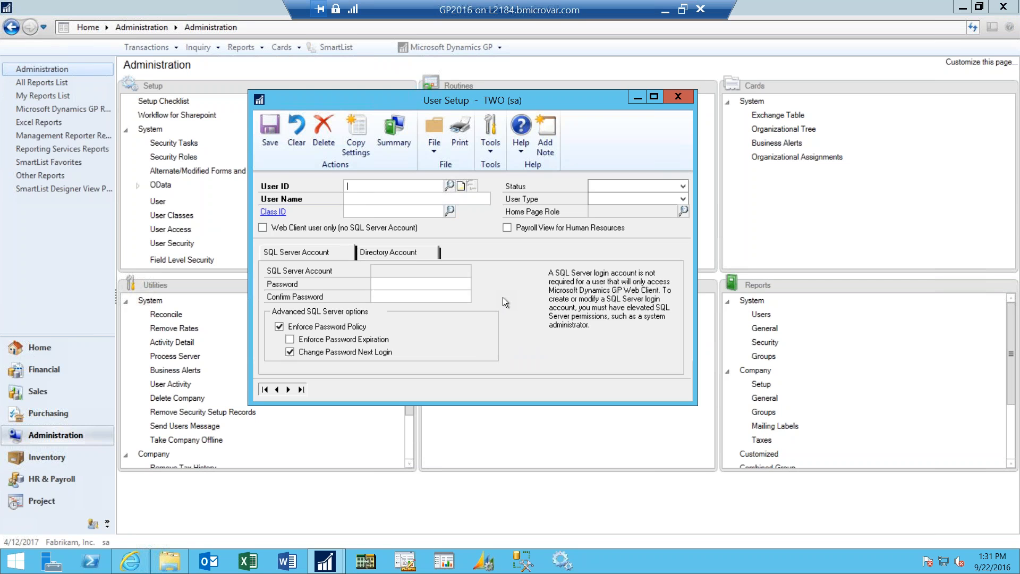
- Enter Thursday as the new user's ID and user name, and try to save the record for copying settings
type("Thursday")
key("Tab")
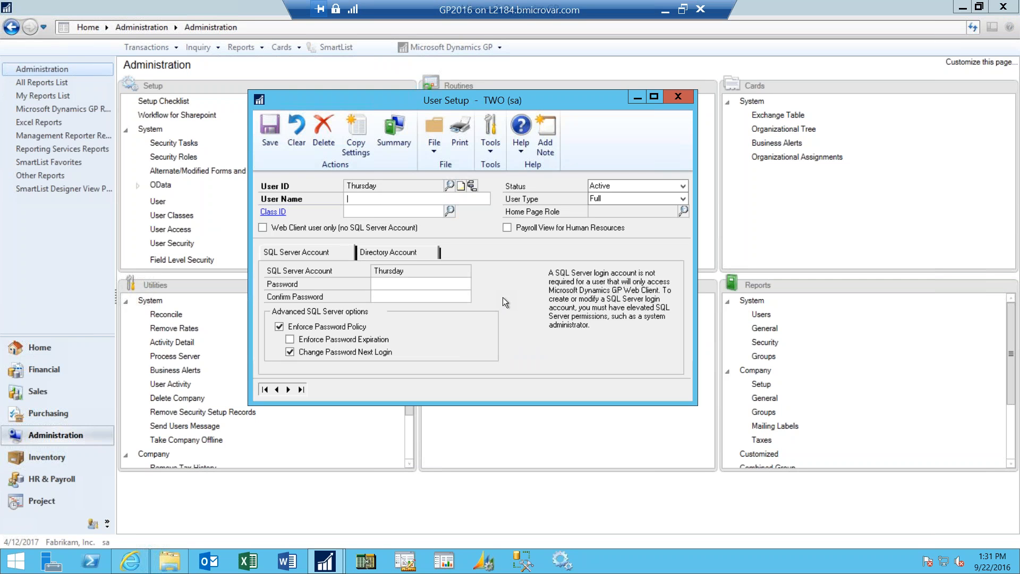
type("Thursday")
left_click(360, 138)
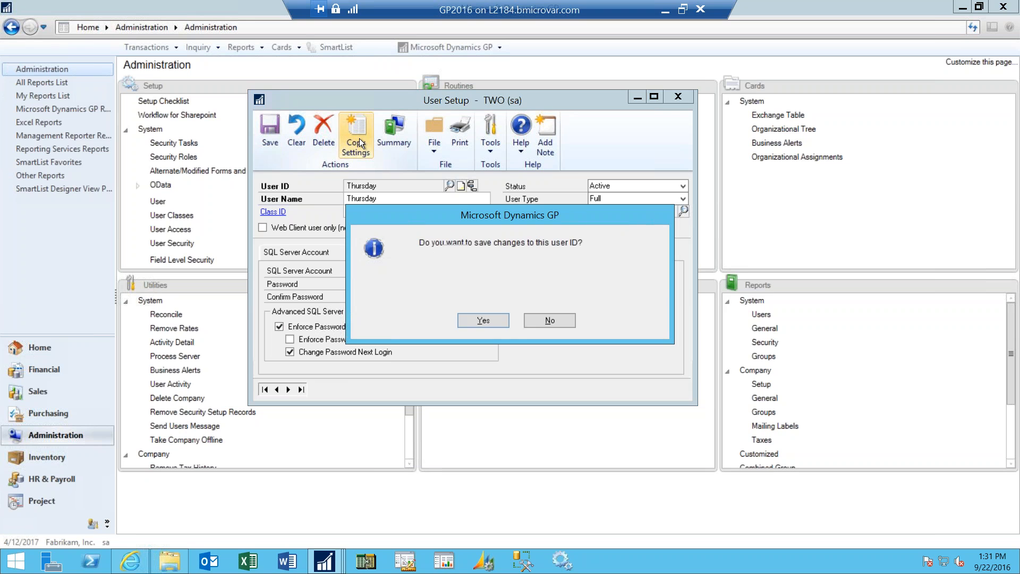
left_click(483, 320)
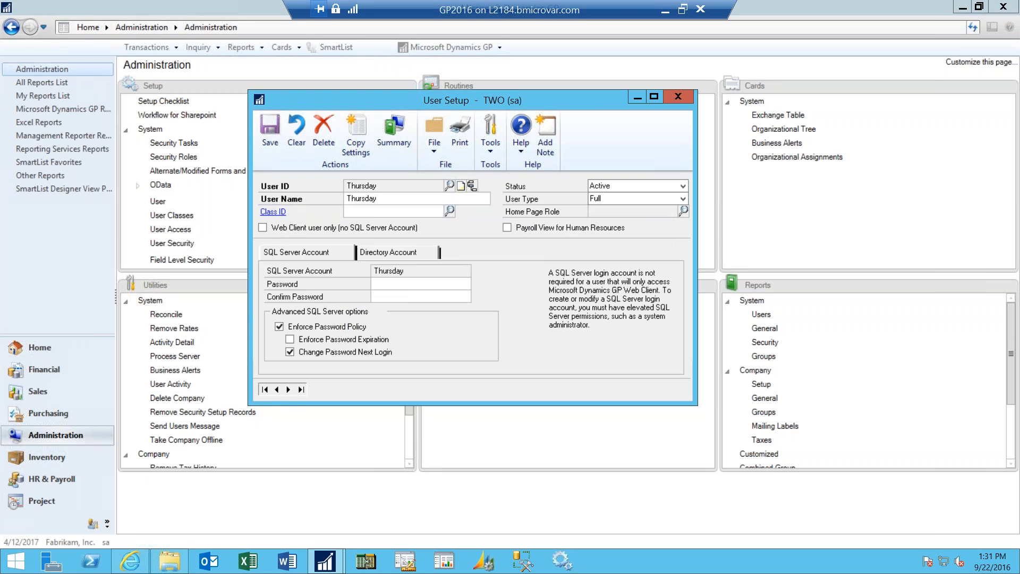
- Enter and confirm the new user's SQL Server password, and turn off Enforce Password Policy
key("Return")
type("***")
left_click(452, 297)
type("***")
left_click(314, 327)
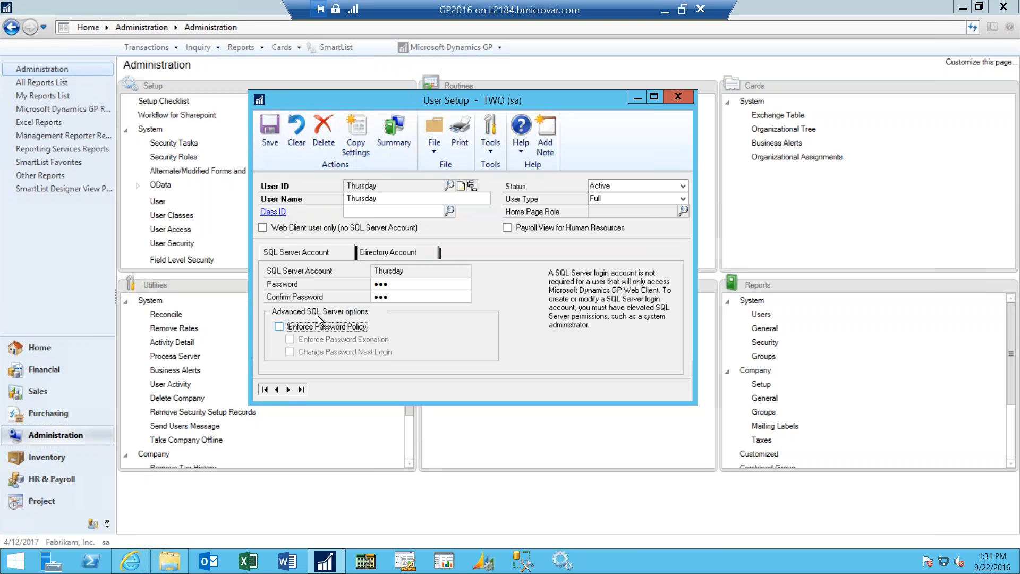
- Save the new user and start copying settings, choosing bmi as the source user for security access
left_click(362, 143)
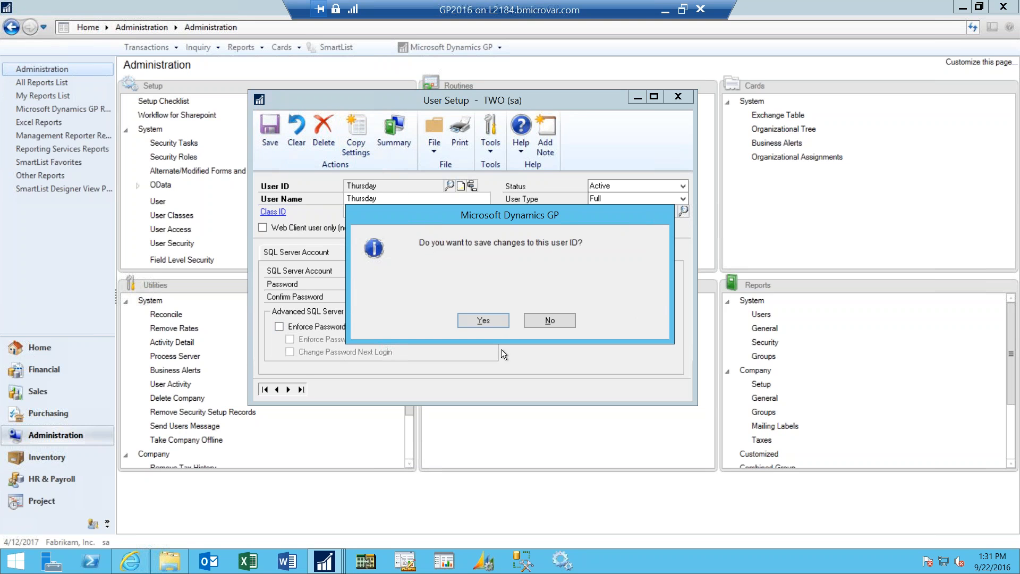
left_click(494, 318)
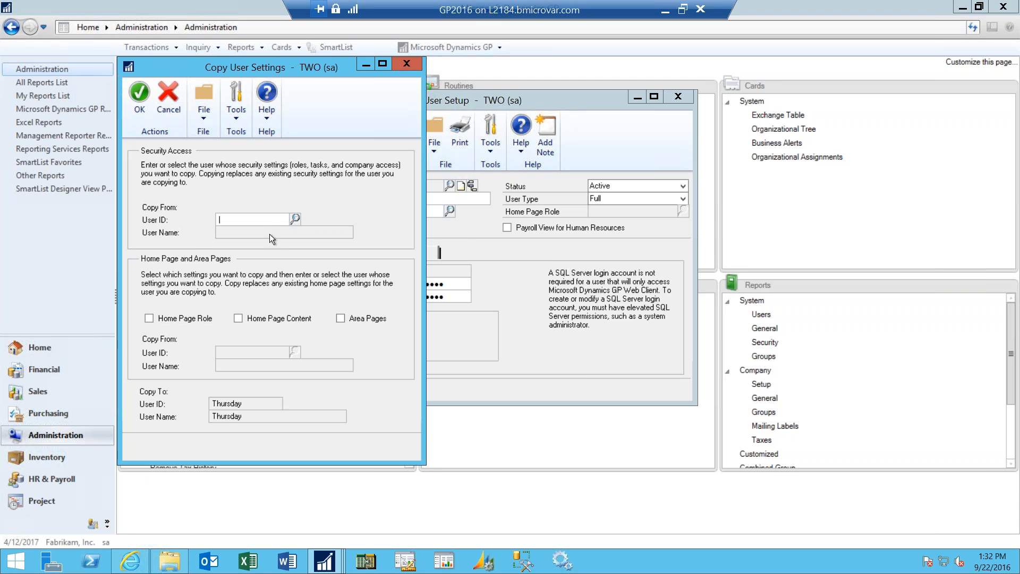
left_click(295, 219)
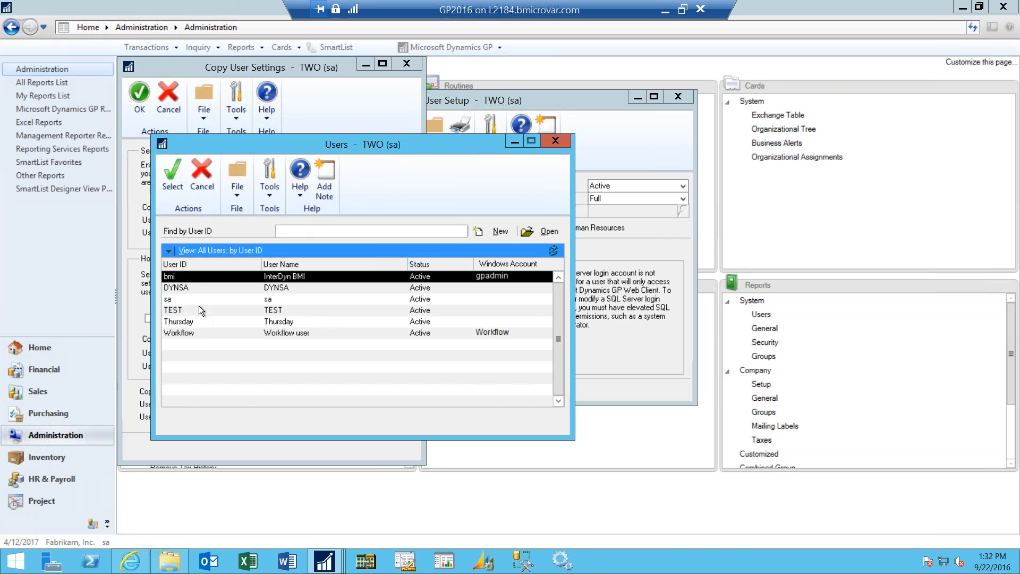
left_click(206, 337)
left_click(186, 276)
left_click(168, 189)
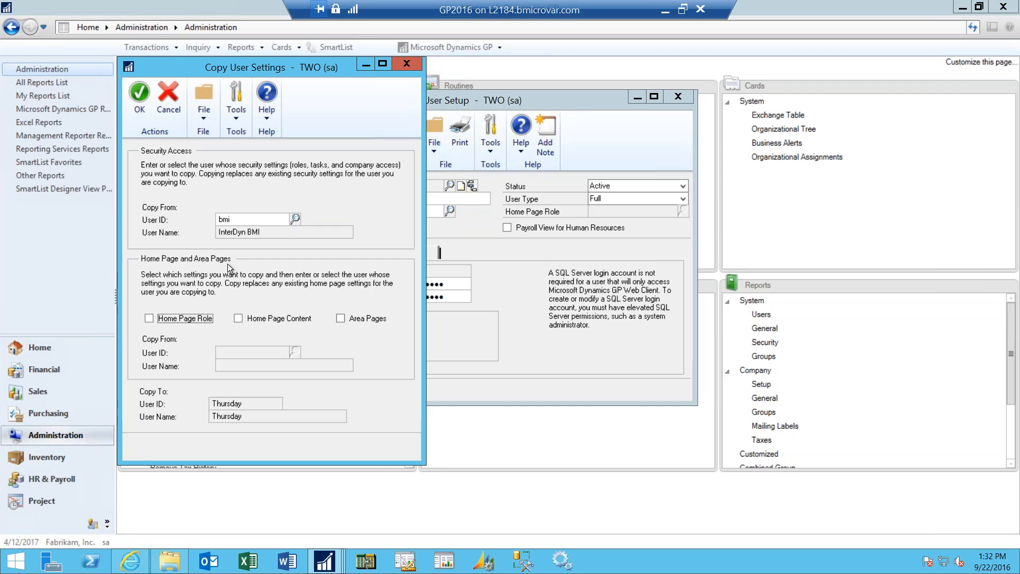
- Include Home Page Role, Home Page Content and Area Pages from user bmi, and apply the copy to user Thursday
left_click(152, 318)
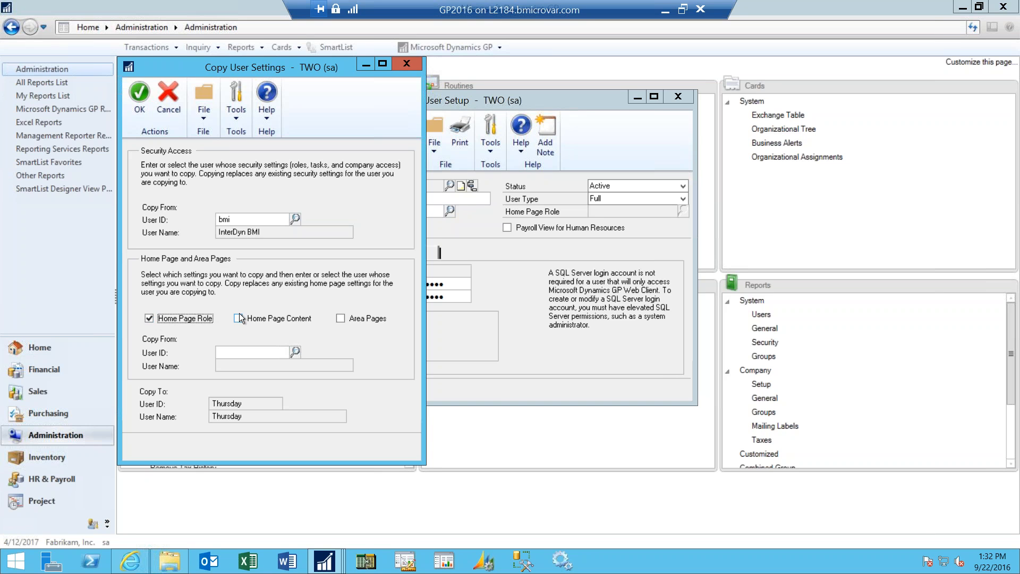
left_click(271, 319)
left_click(341, 319)
left_click(296, 352)
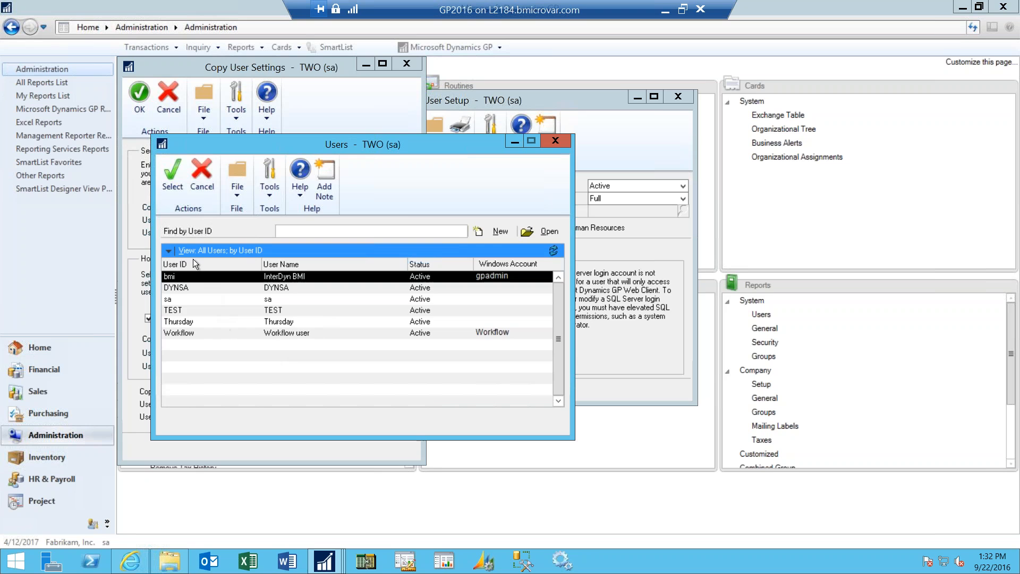
left_click(167, 180)
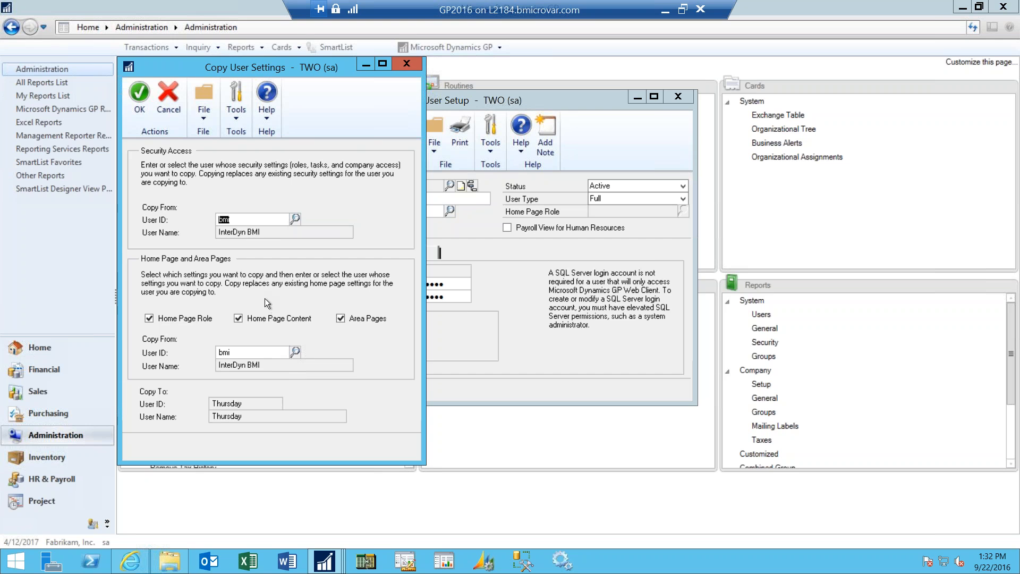
left_click(140, 104)
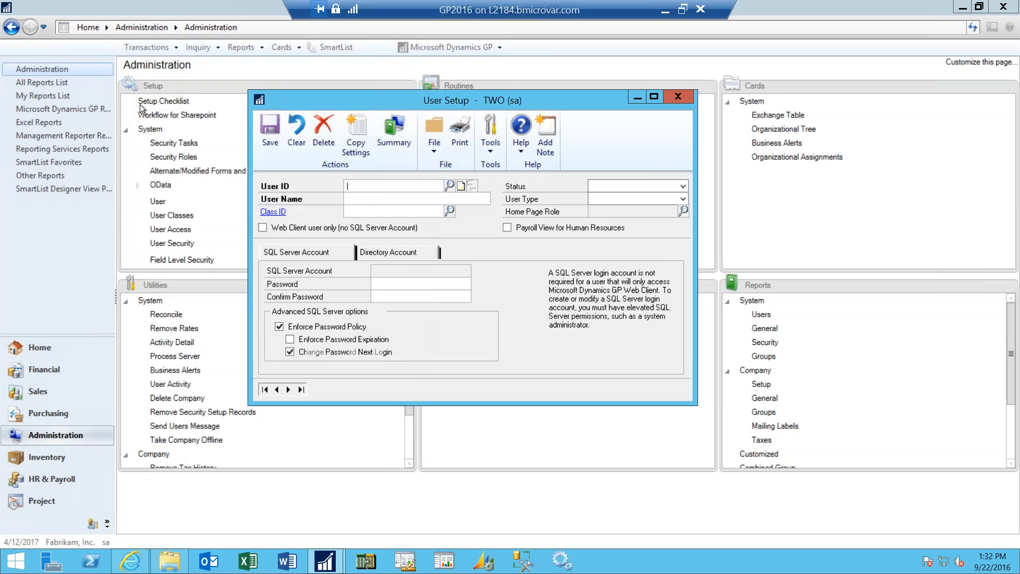
- Look up user Thursday to review the copied settings, and close User Setup
left_click(450, 186)
double_click(218, 322)
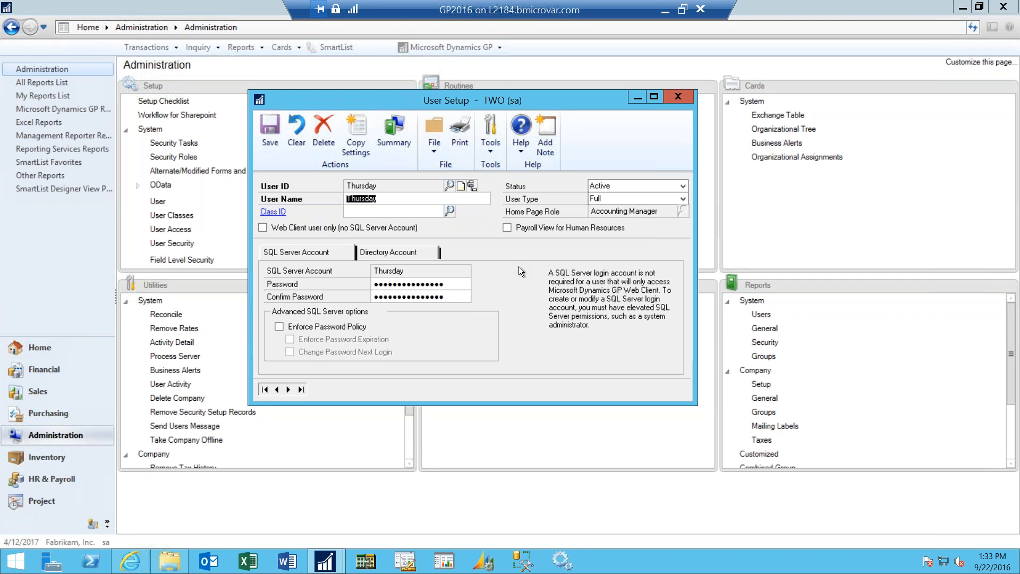
left_click(678, 96)
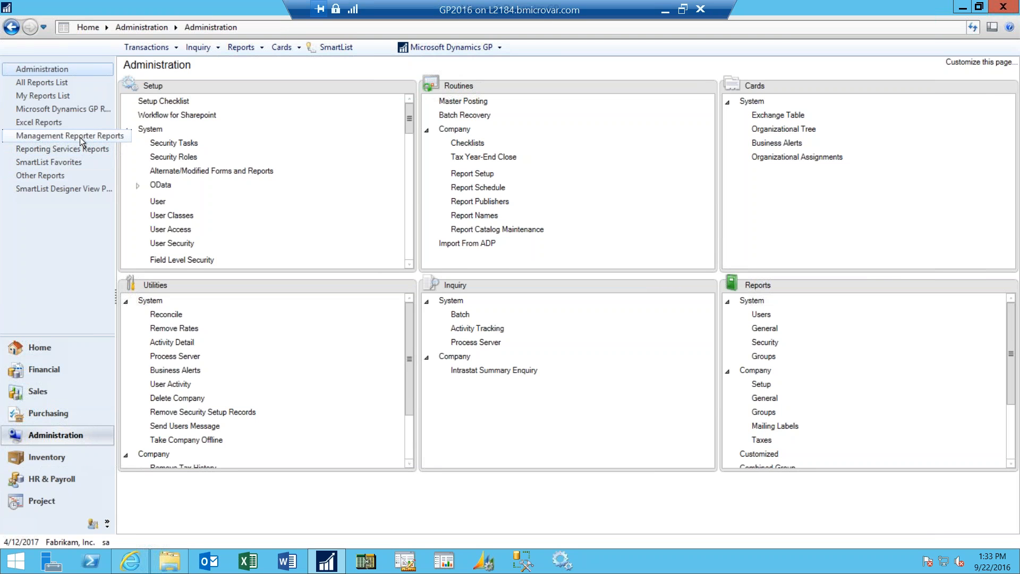
left_click(14, 137)
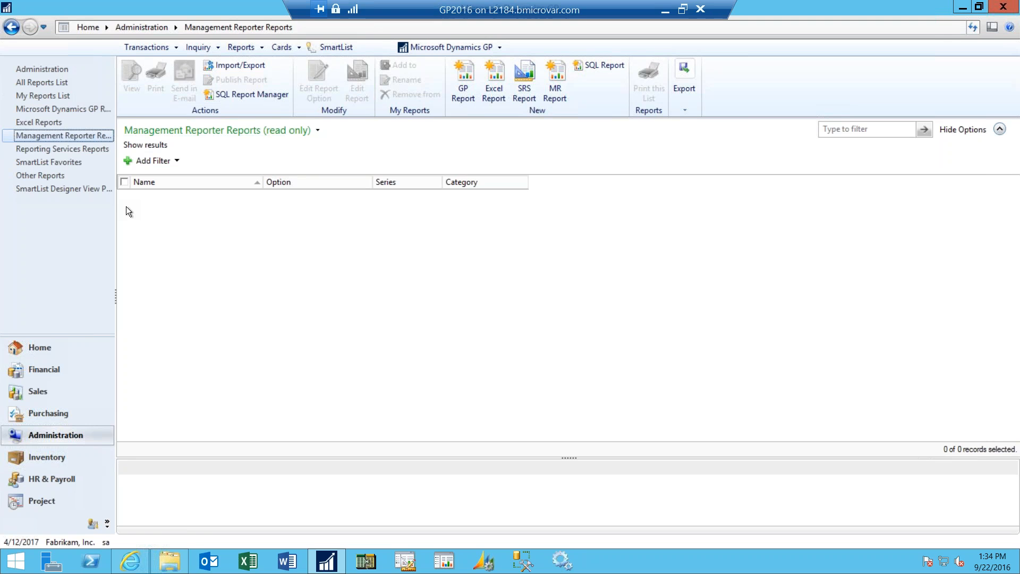
left_click(55, 351)
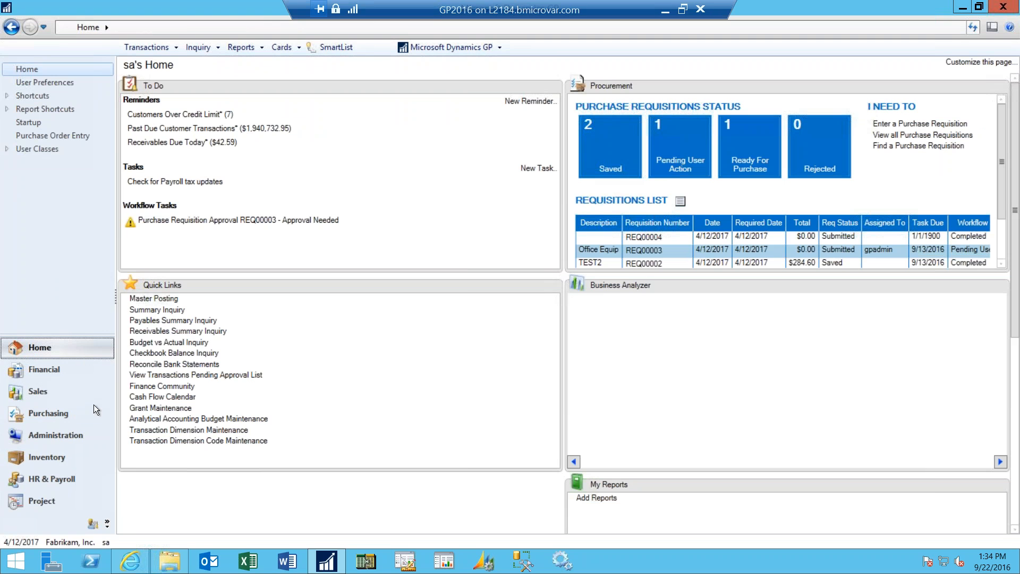
- Request System Preferences from the system setup section in Administration
left_click(38, 438)
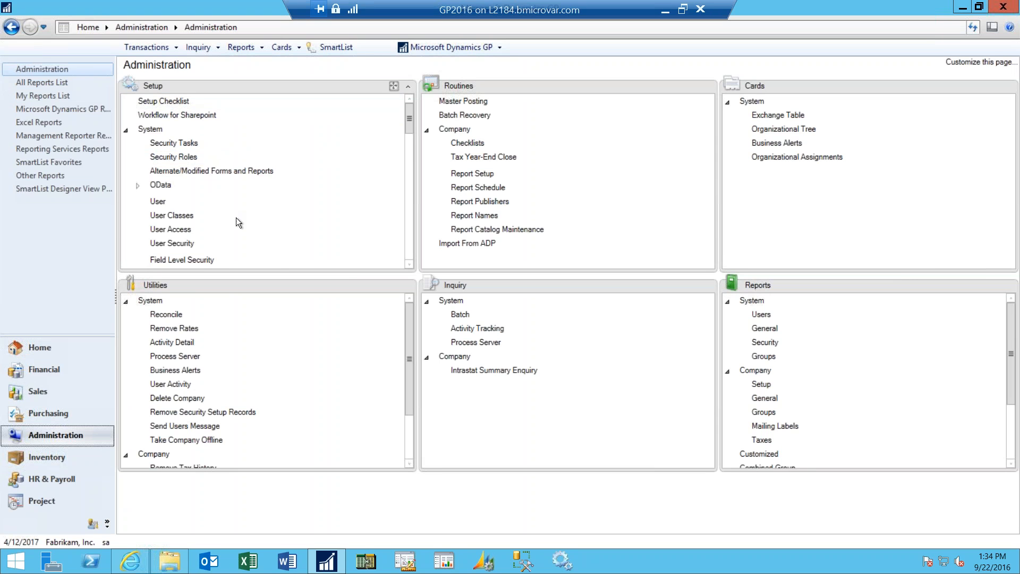
left_click(126, 130)
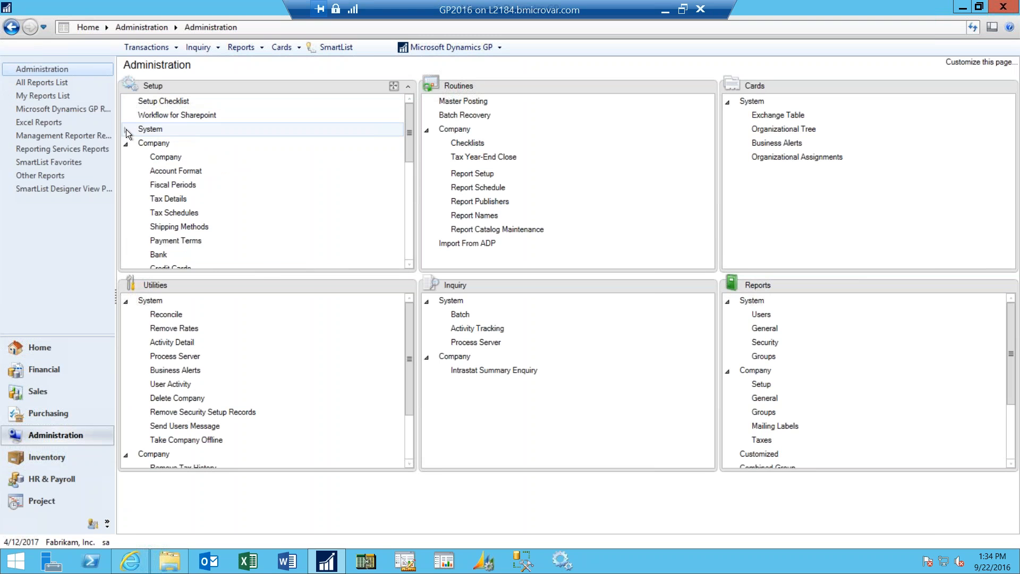
left_click(126, 129)
left_click(408, 264)
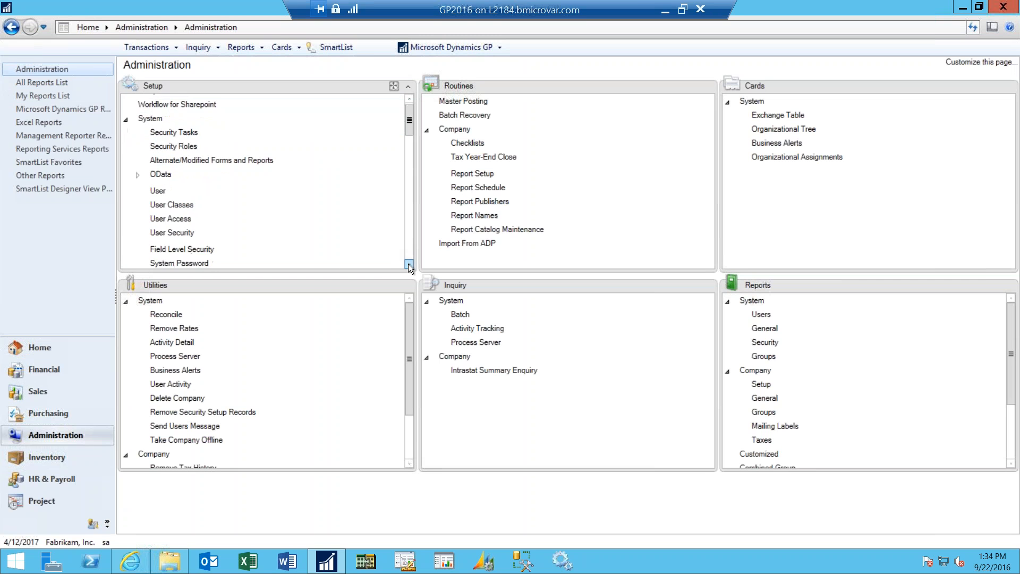
left_click_drag(408, 264, 407, 266)
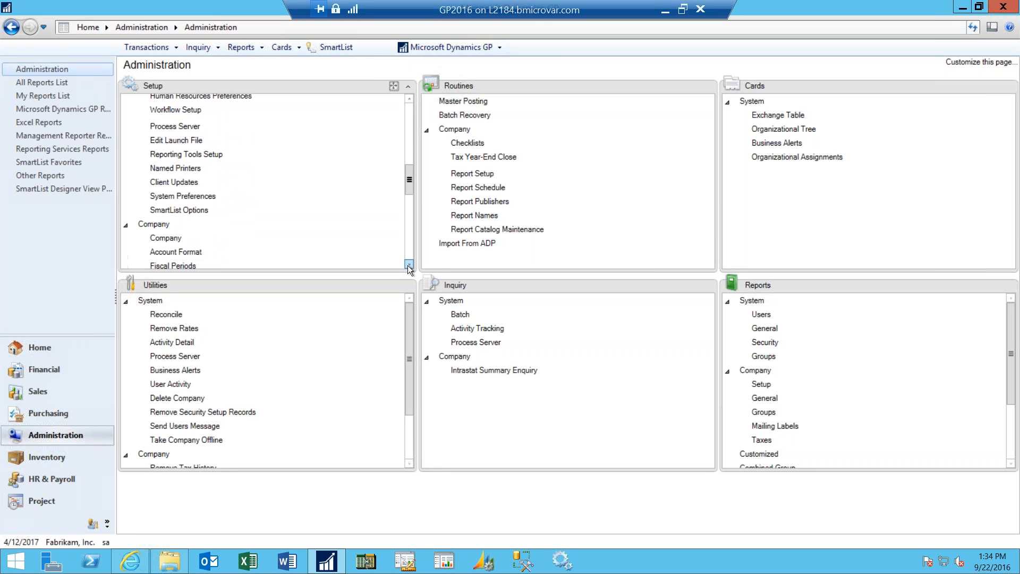
left_click(200, 203)
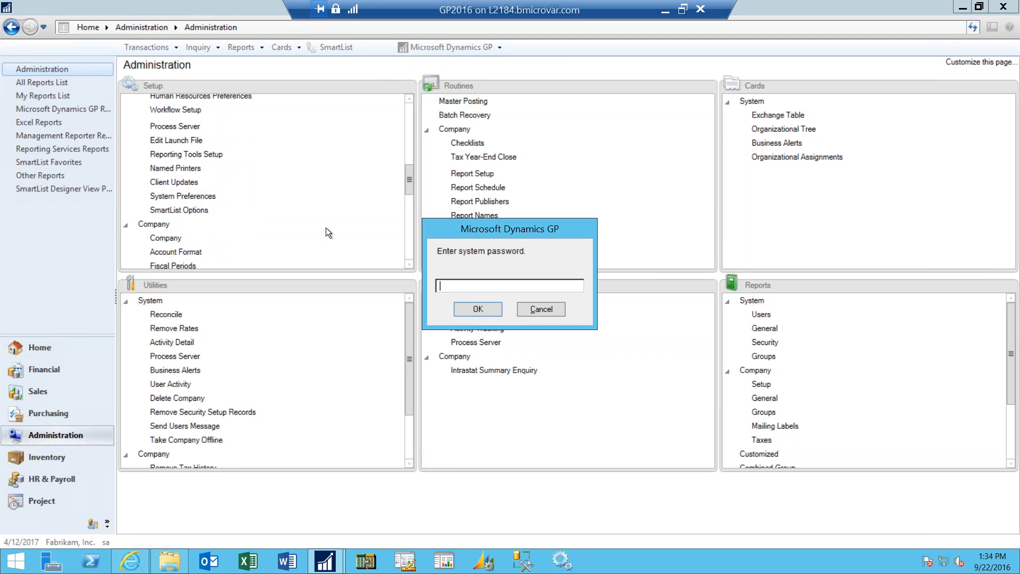
- Enter the system password, correcting the entry, to unlock System Preferences
type("••••")
key("BackSpace")
key("BackSpace")
key("BackSpace")
key("BackSpace")
type("••••••")
left_click(489, 310)
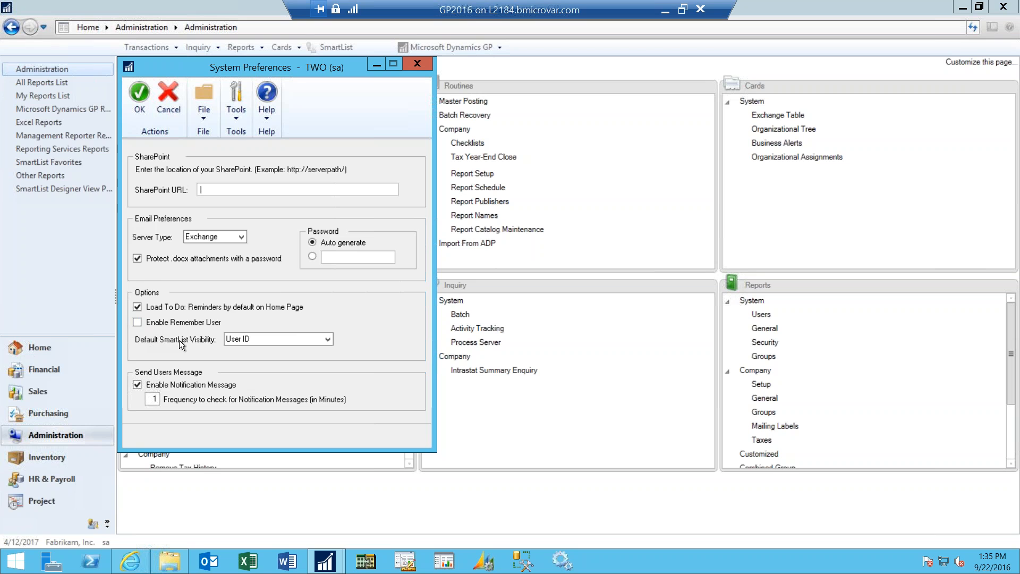
- Choose User ID as the Default SmartList Visibility and save the system preferences
left_click(326, 340)
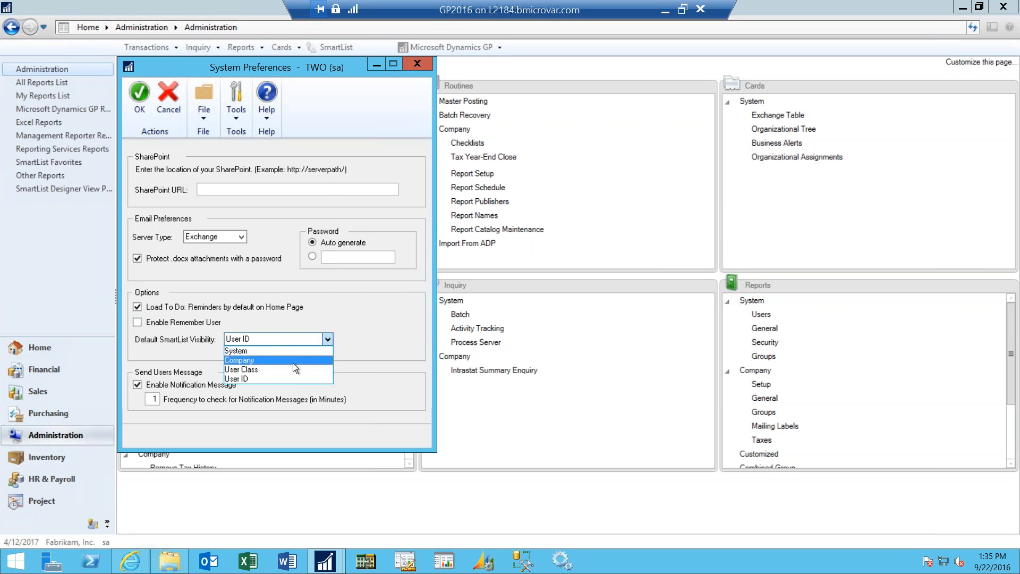
left_click(292, 378)
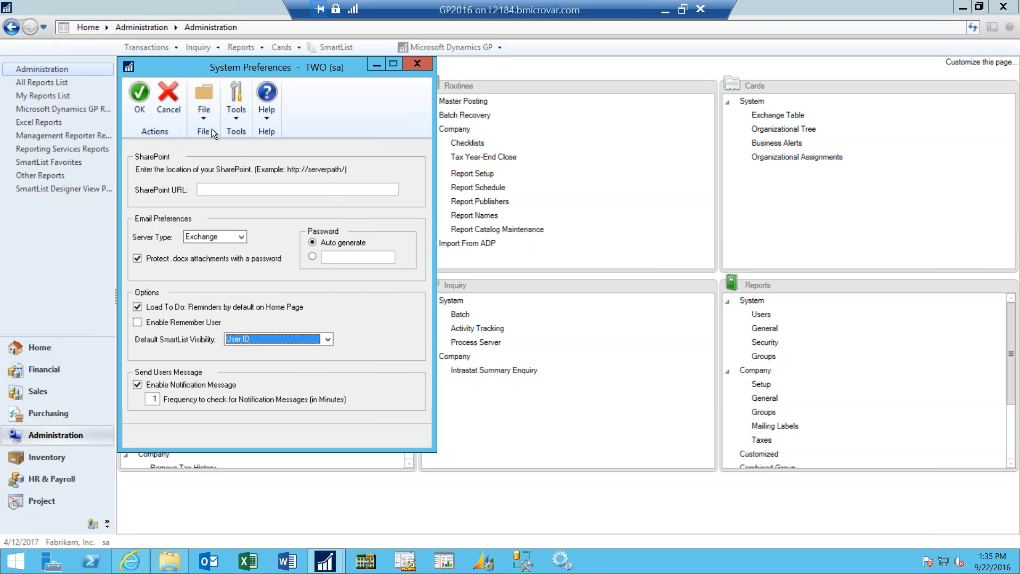
left_click(139, 101)
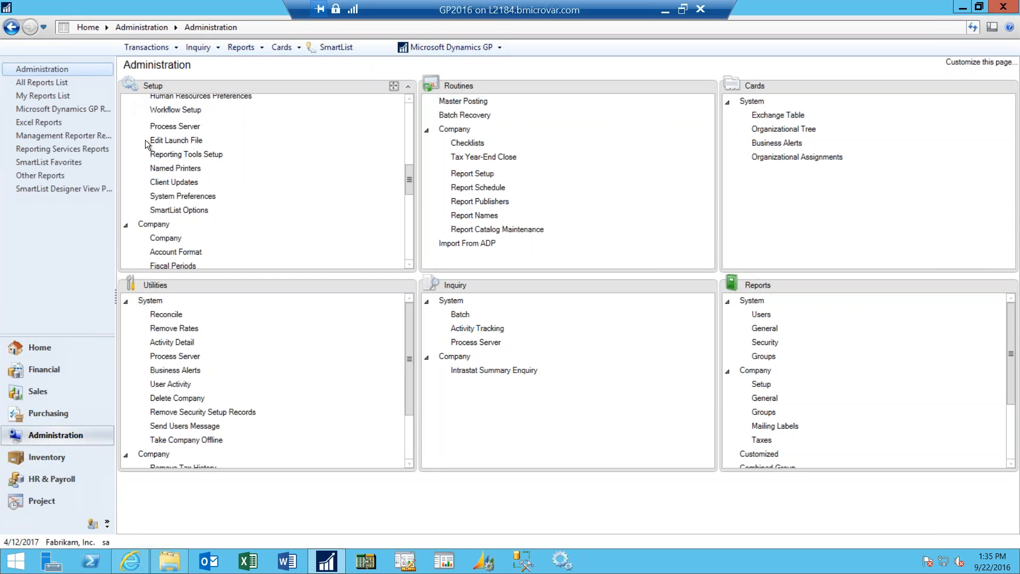
- Open SmartList and display the 1099 Vendors favorite under Purchasing, Vendors
left_click(337, 49)
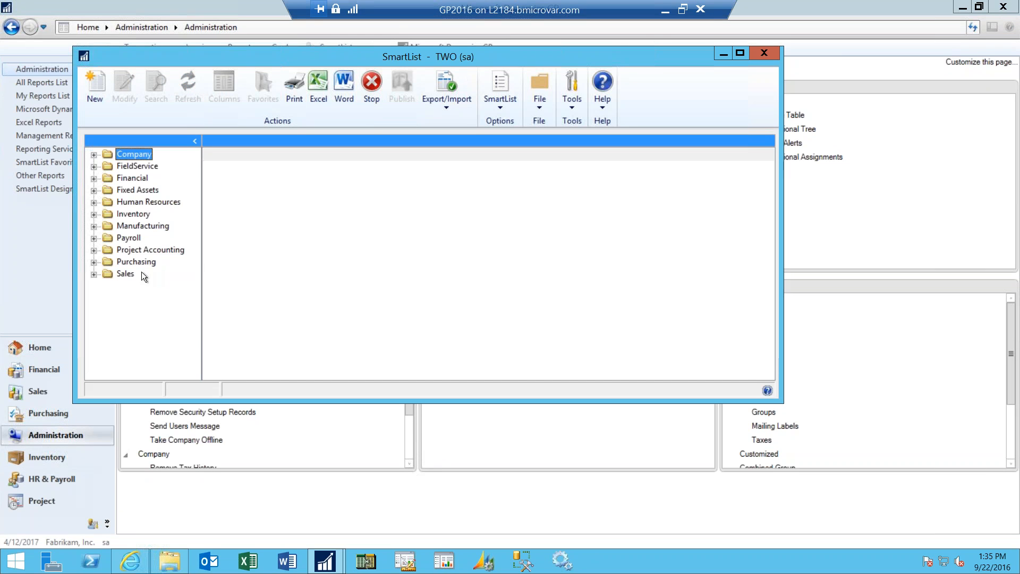
left_click(94, 262)
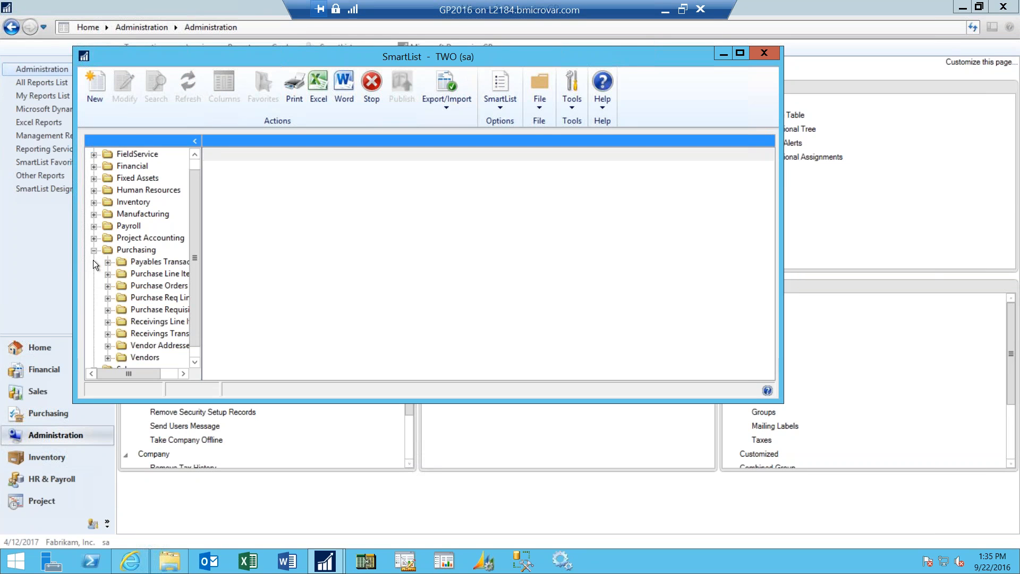
left_click(197, 362)
left_click(108, 347)
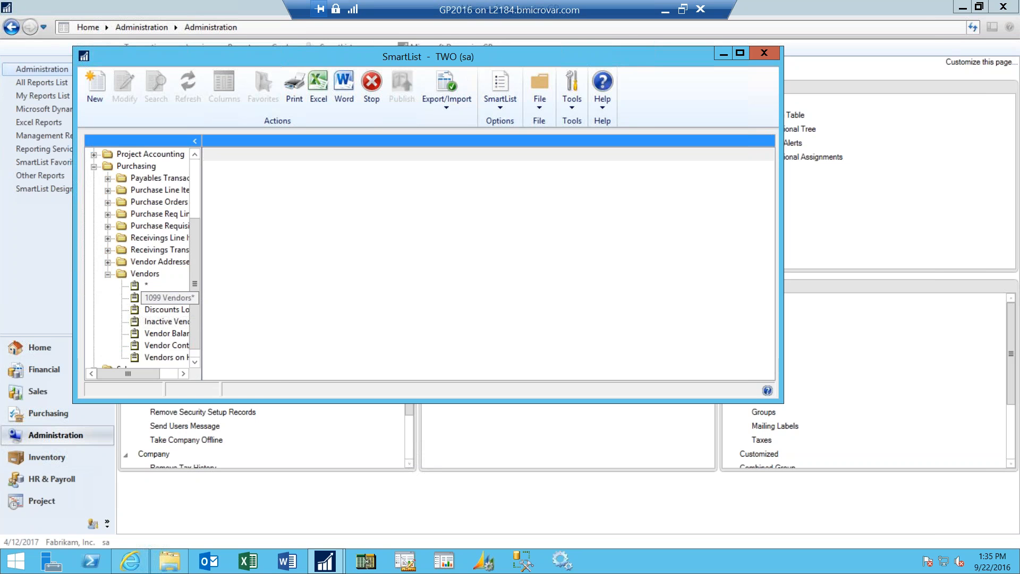
left_click(164, 298)
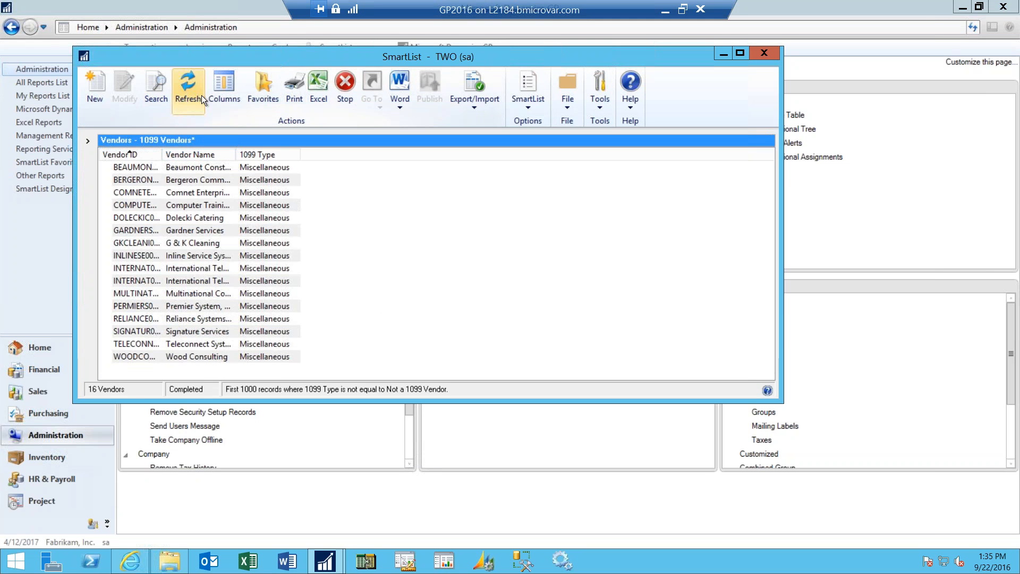
- Add the Hold column to the column display of the 1099 Vendors SmartList
left_click(224, 89)
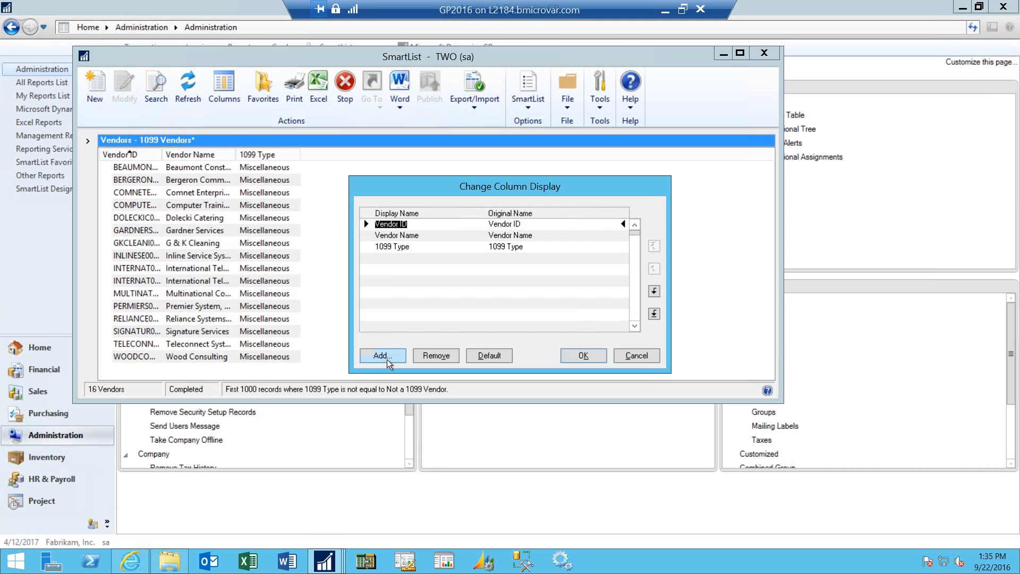
left_click(385, 355)
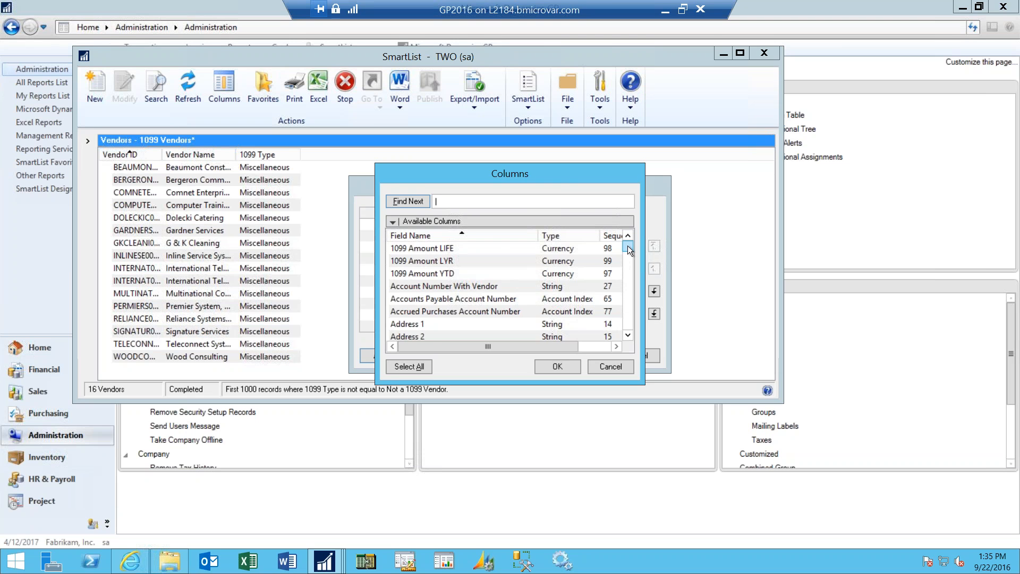
left_click_drag(628, 248, 630, 276)
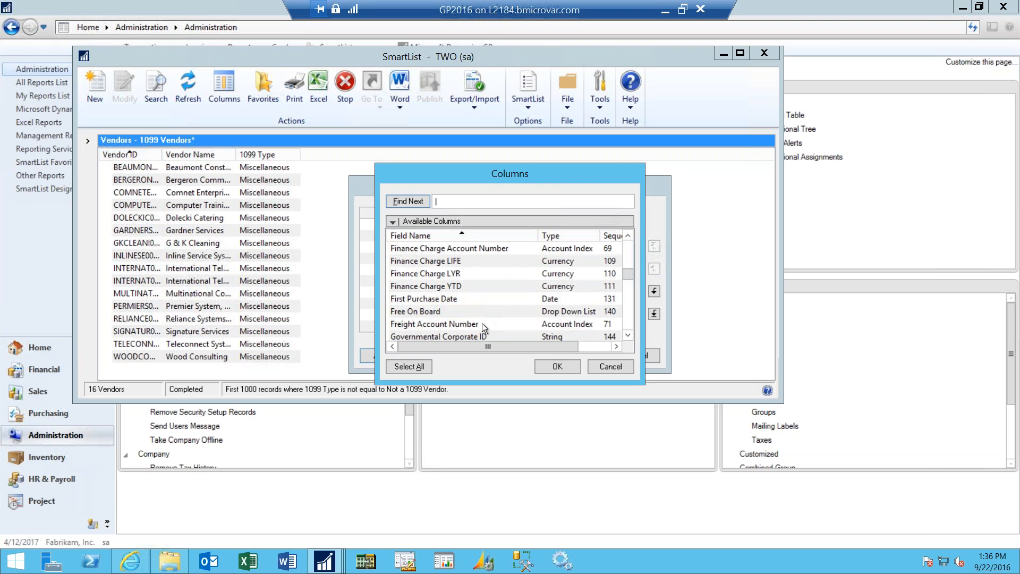
left_click(624, 335)
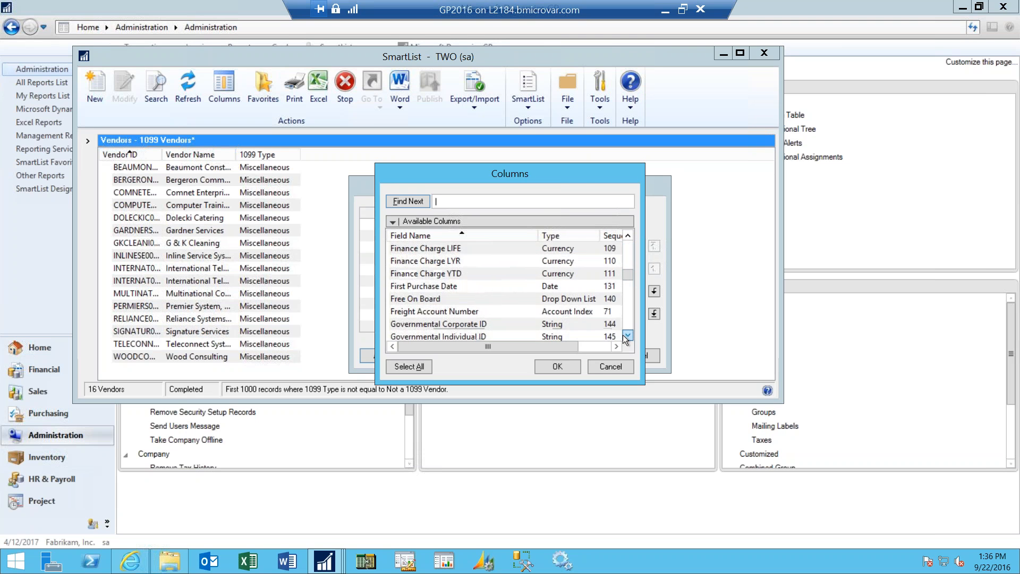
left_click(624, 335)
left_click(624, 335)
left_click(465, 287)
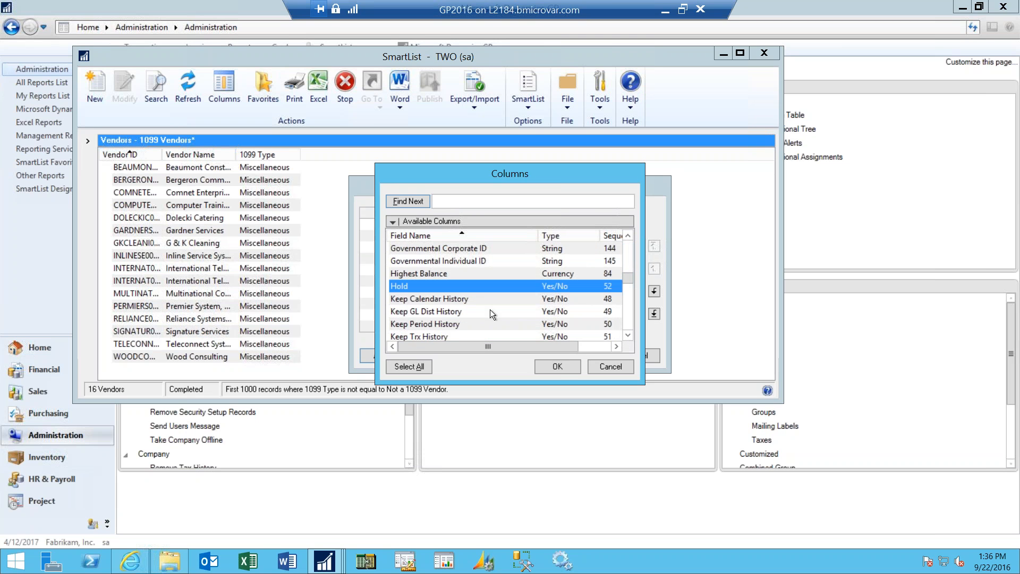
left_click(558, 367)
left_click(575, 352)
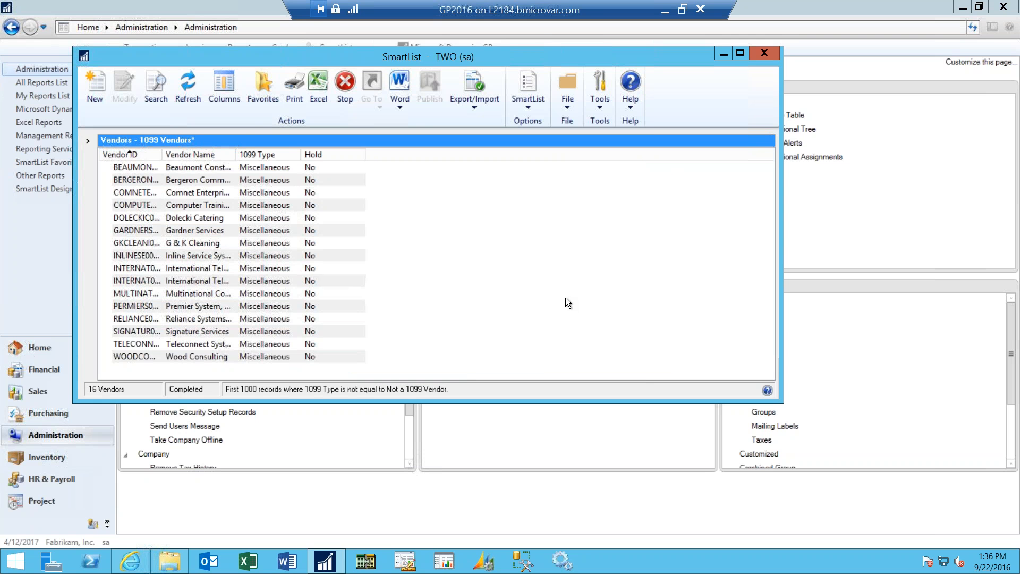
- Open the favorite settings for the modified vendor list and make it visible to User ID
left_click(264, 90)
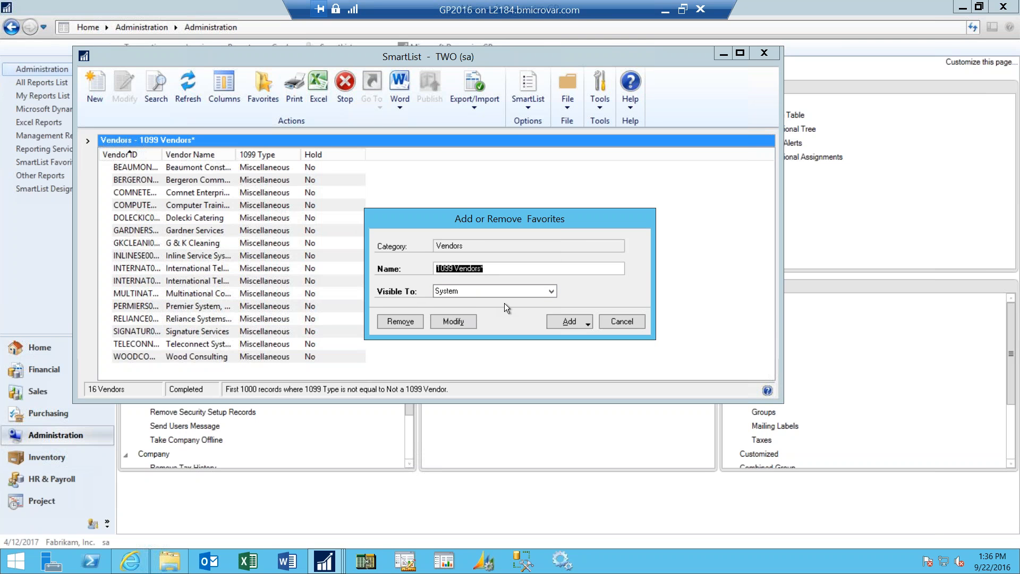
left_click(551, 292)
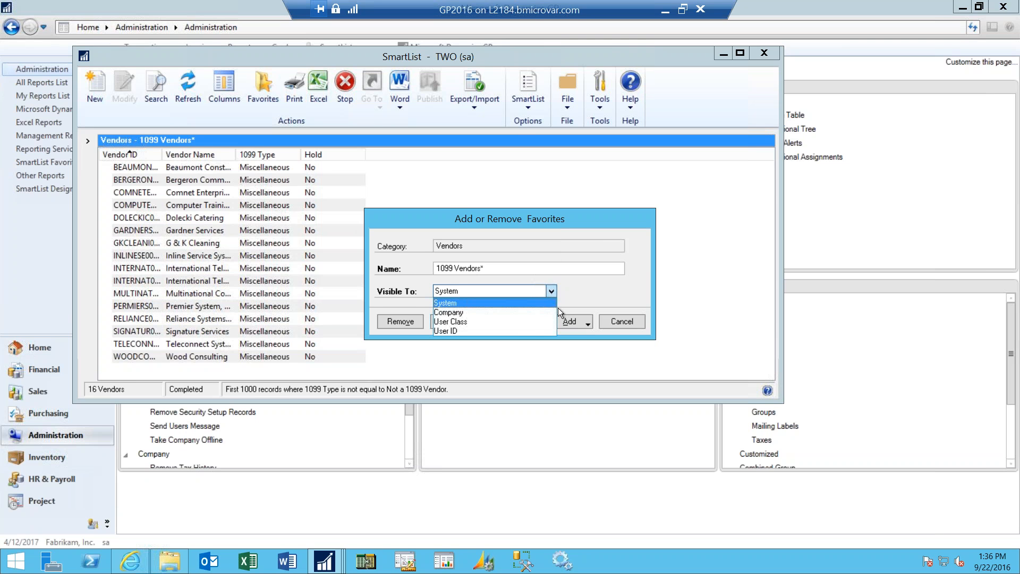
left_click(512, 329)
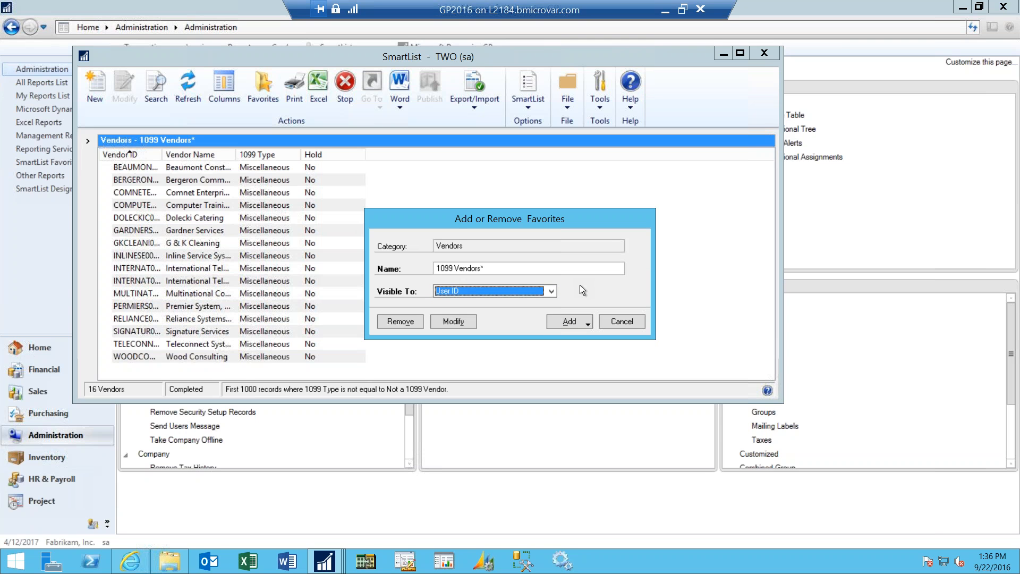
left_click(573, 320)
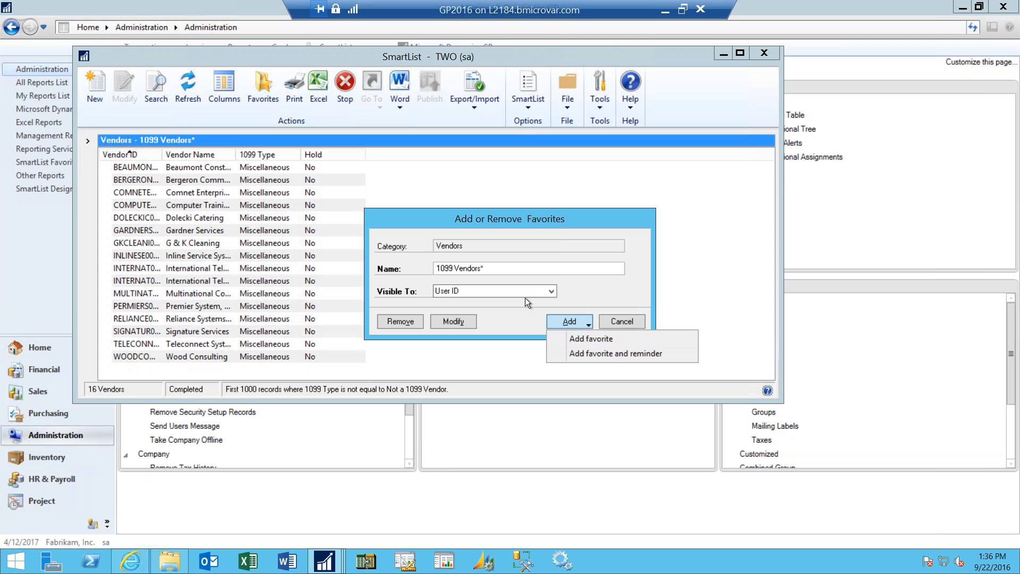
- Rename the favorite 1099 Vendors-User BMI, add it as a new favorite, and close SmartList
left_click(493, 269)
left_click(505, 267)
left_click(505, 267)
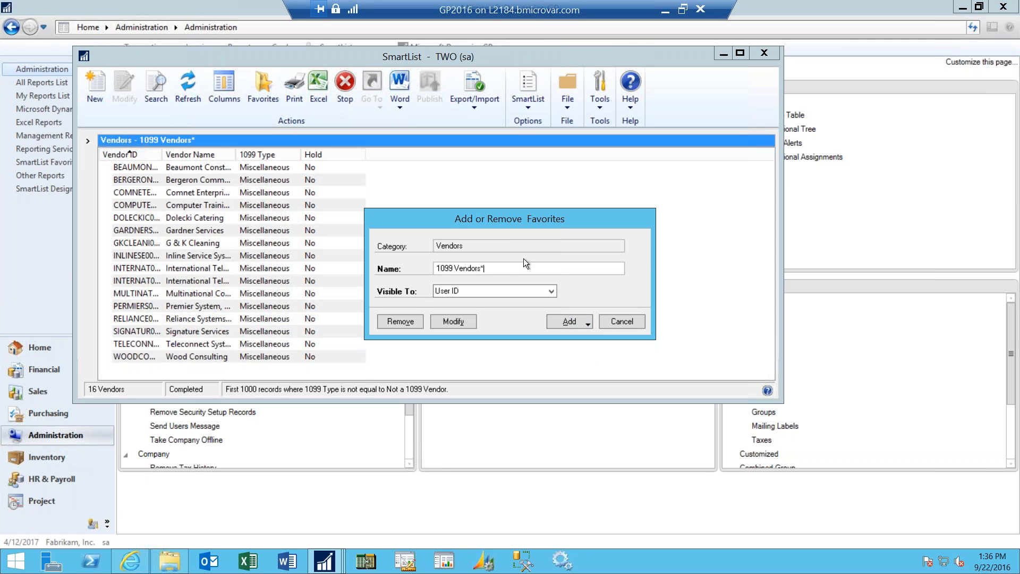
key("BackSpace")
type("-User BMI")
left_click(567, 321)
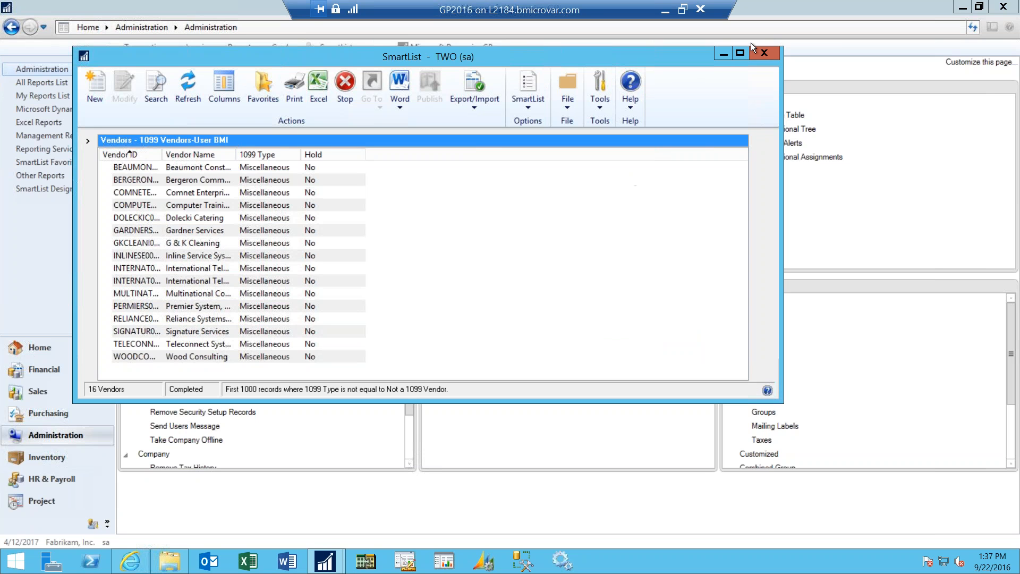
left_click(764, 52)
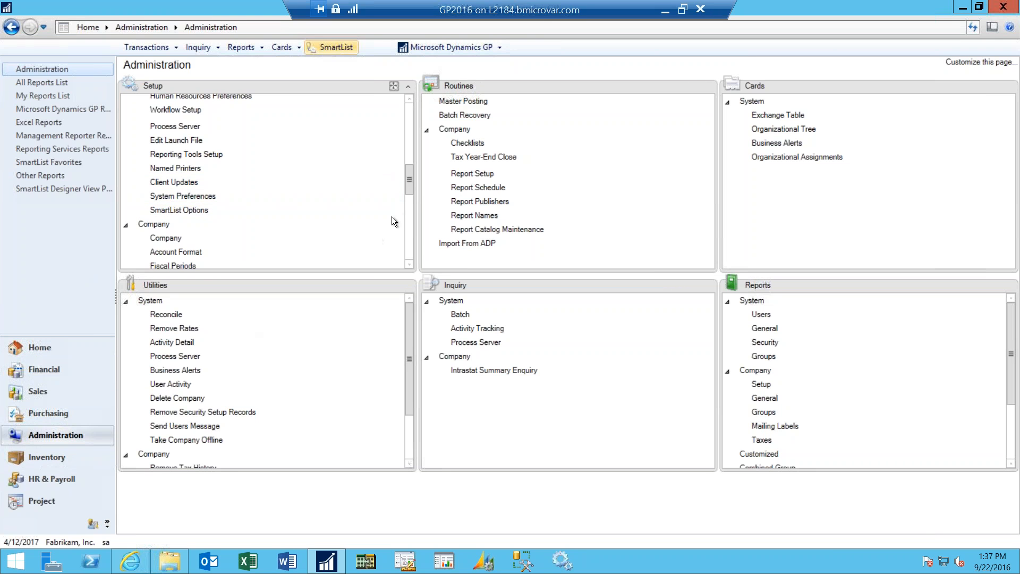
- Open Activity Tracking from the system setup section in Administration, entering the system password
left_click_drag(410, 186, 419, 146)
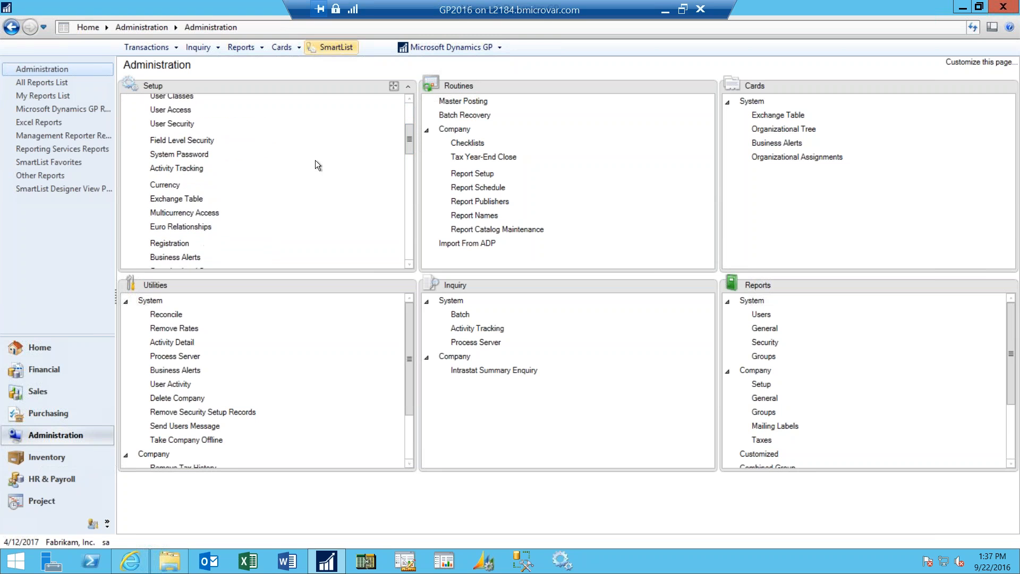
left_click(196, 169)
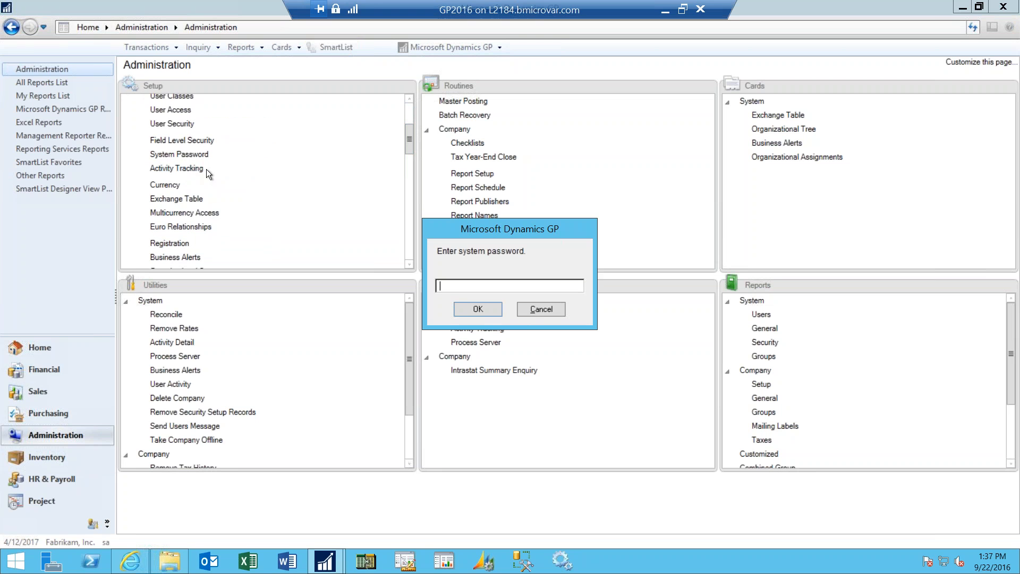
type("pass")
left_click(490, 314)
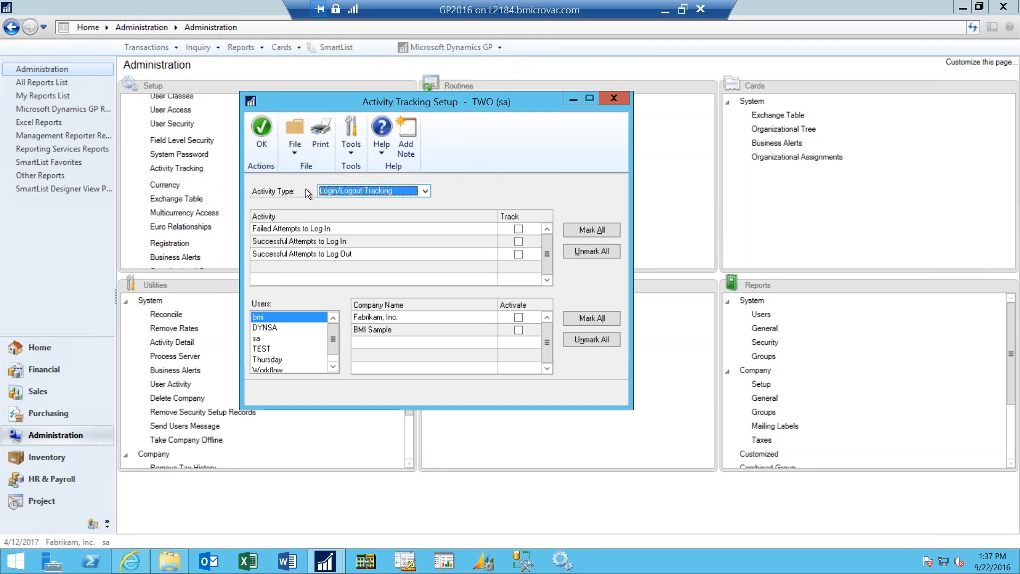
- Display the File Tracking activities, mark Additions to Master Files for tracking, and unmark it again
left_click(426, 192)
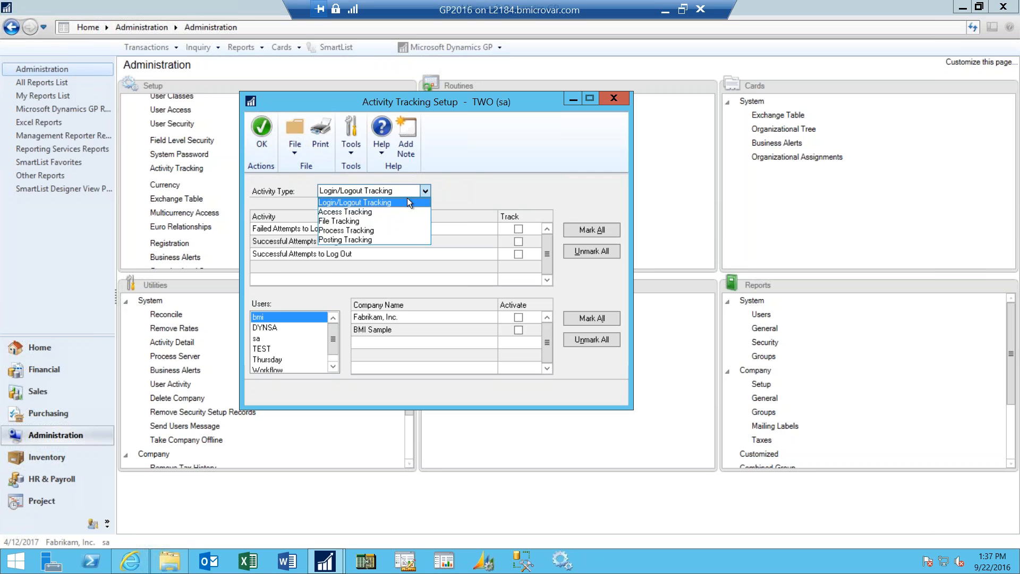
left_click(364, 222)
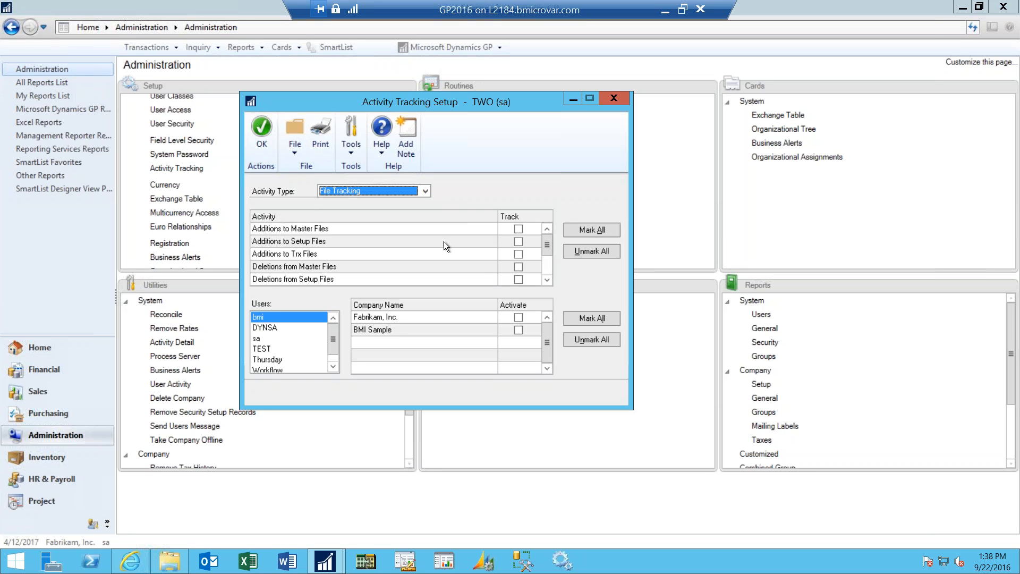
left_click(518, 229)
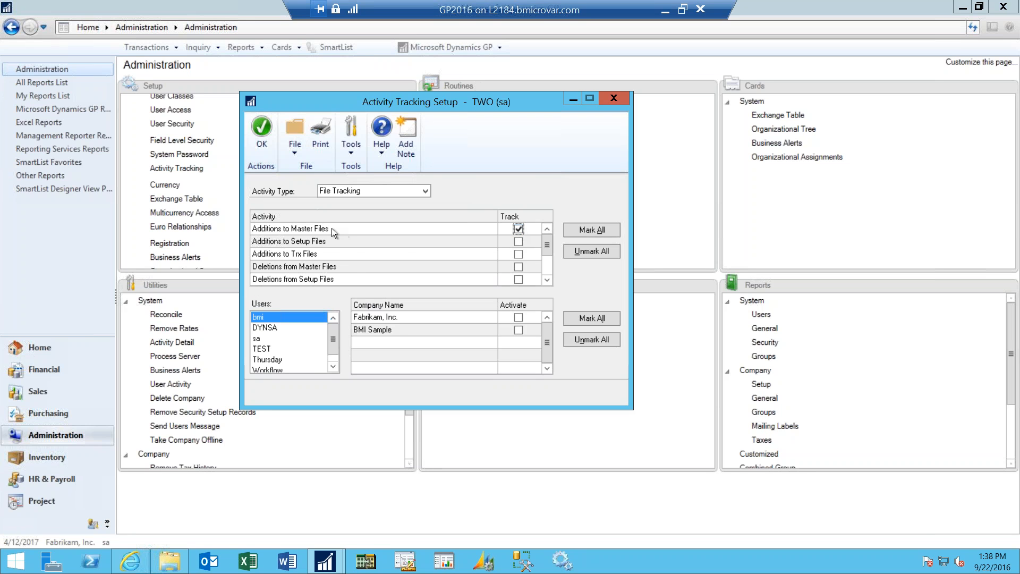
left_click(515, 231)
- Examine the activities offered under Process Tracking and Posting Tracking, and close Activity Tracking Setup
left_click(425, 193)
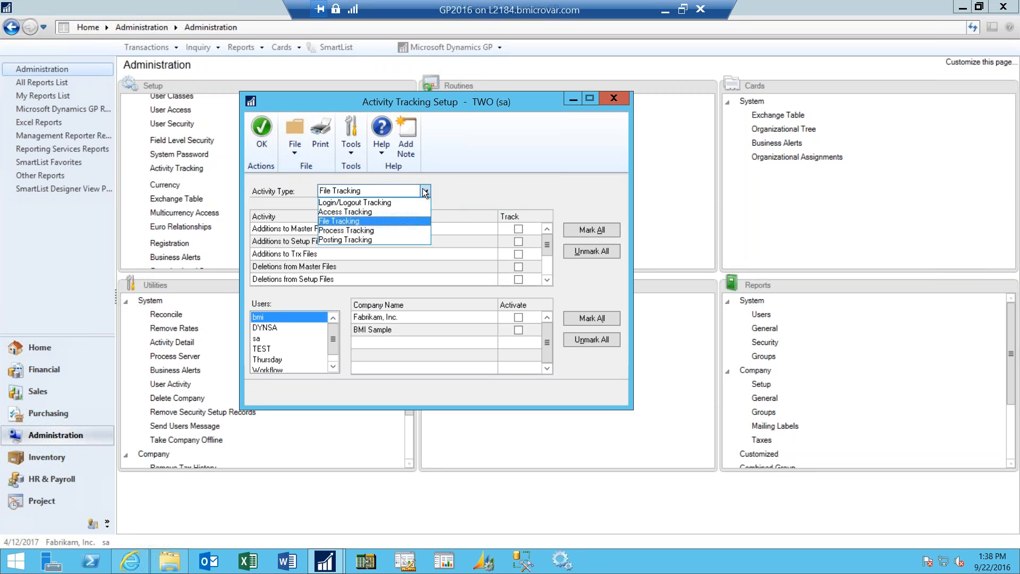
left_click(397, 232)
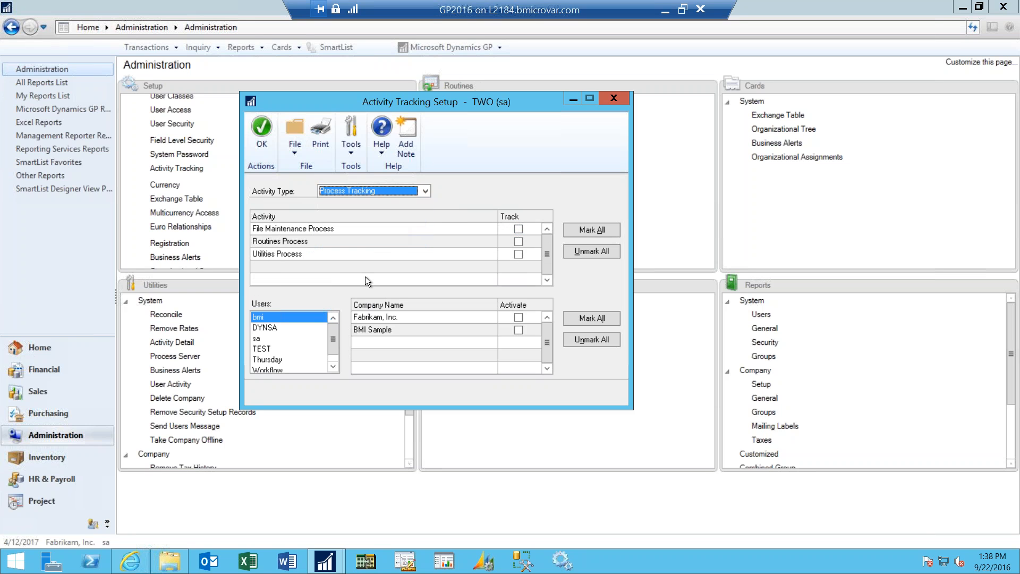
left_click(426, 190)
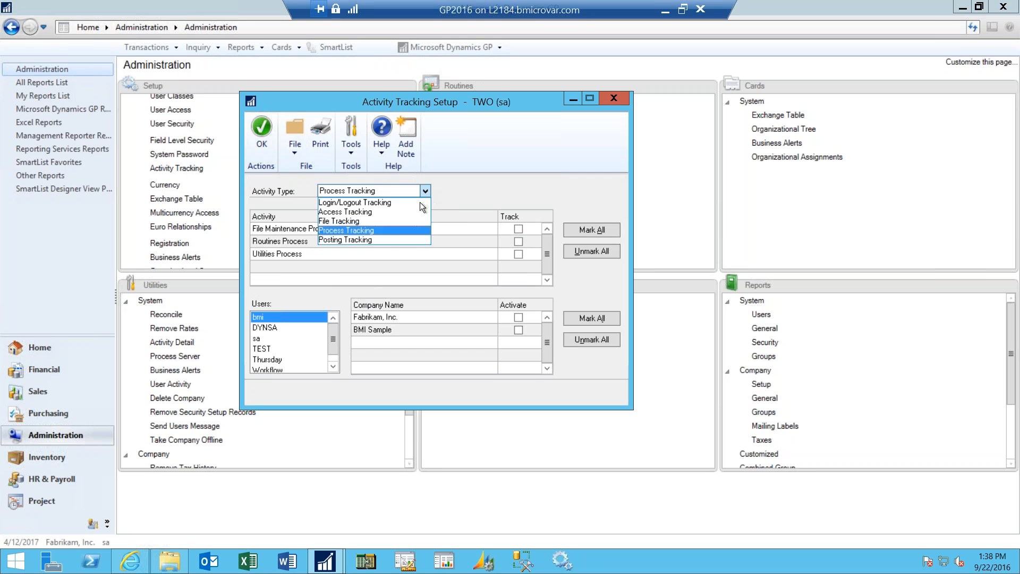
left_click(394, 240)
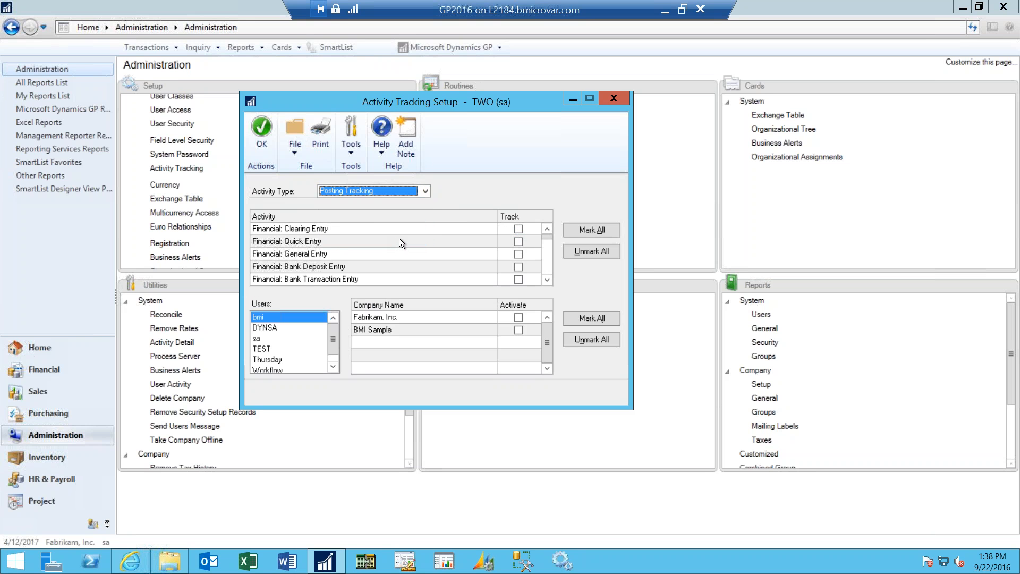
left_click(548, 237)
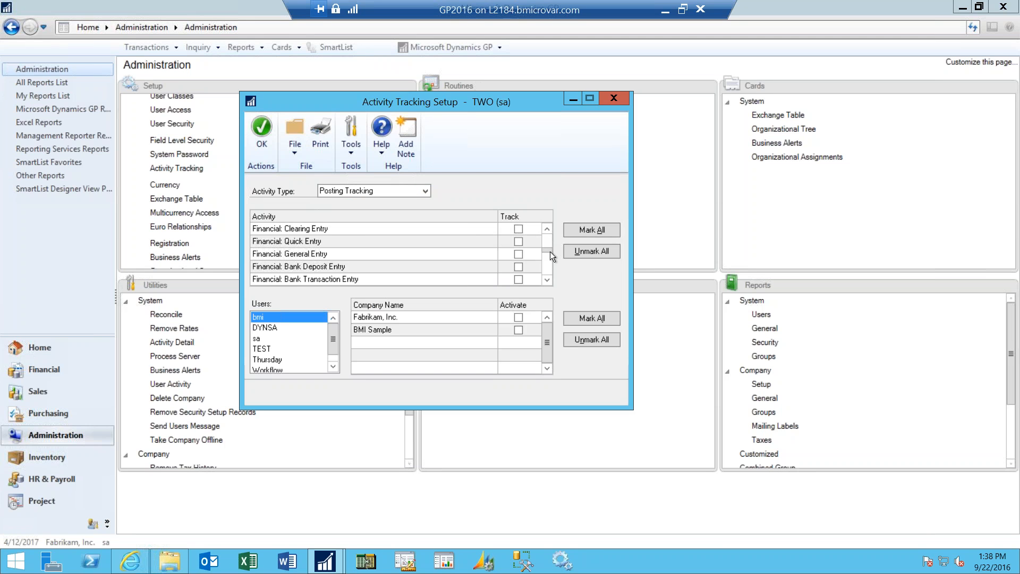
left_click_drag(552, 266, 553, 266)
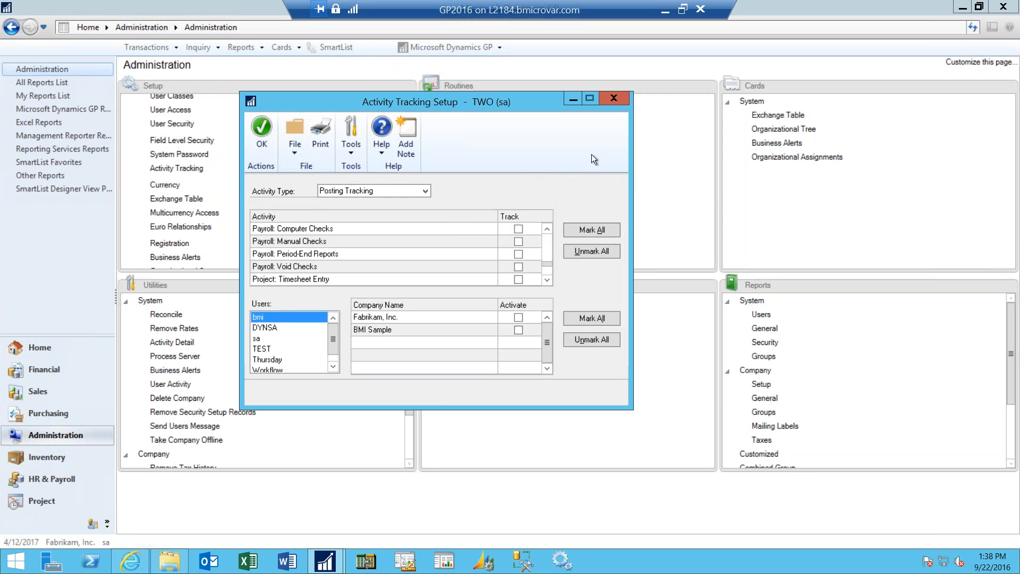
left_click(615, 98)
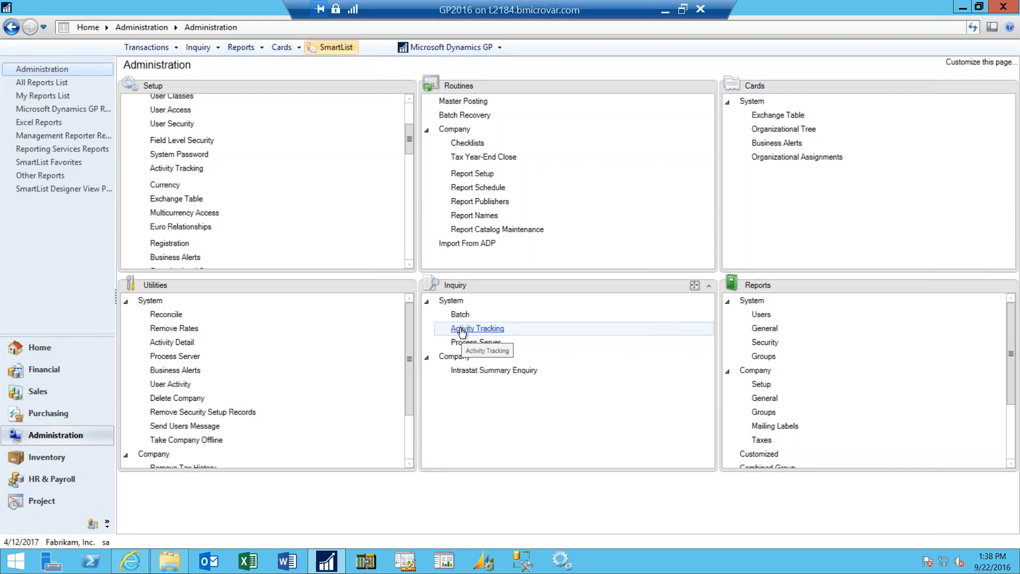
- Open the Activity Tracking inquiry from the system inquiries in Administration, entering the system password
left_click(480, 330)
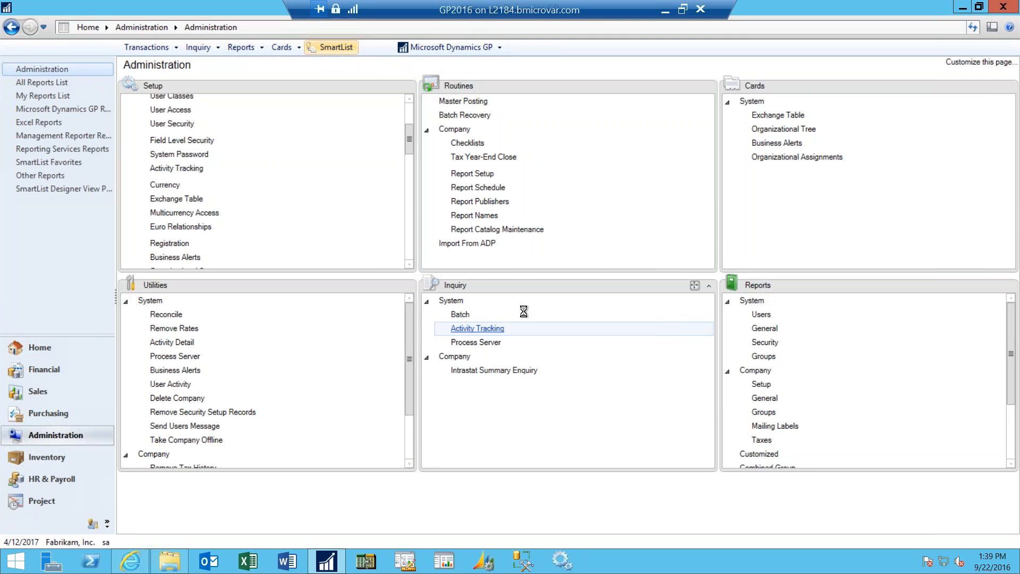
type("•••••")
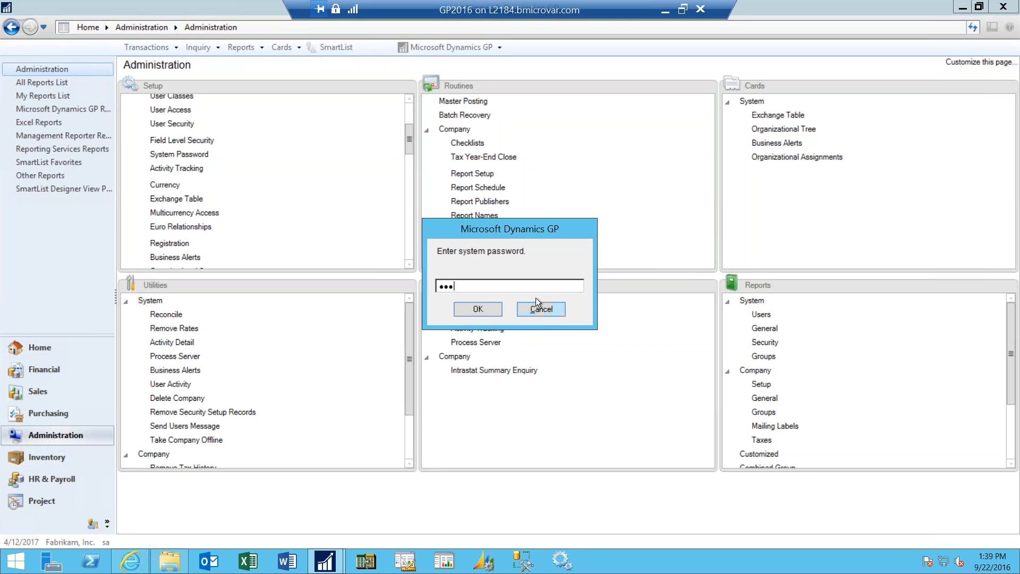
left_click(478, 308)
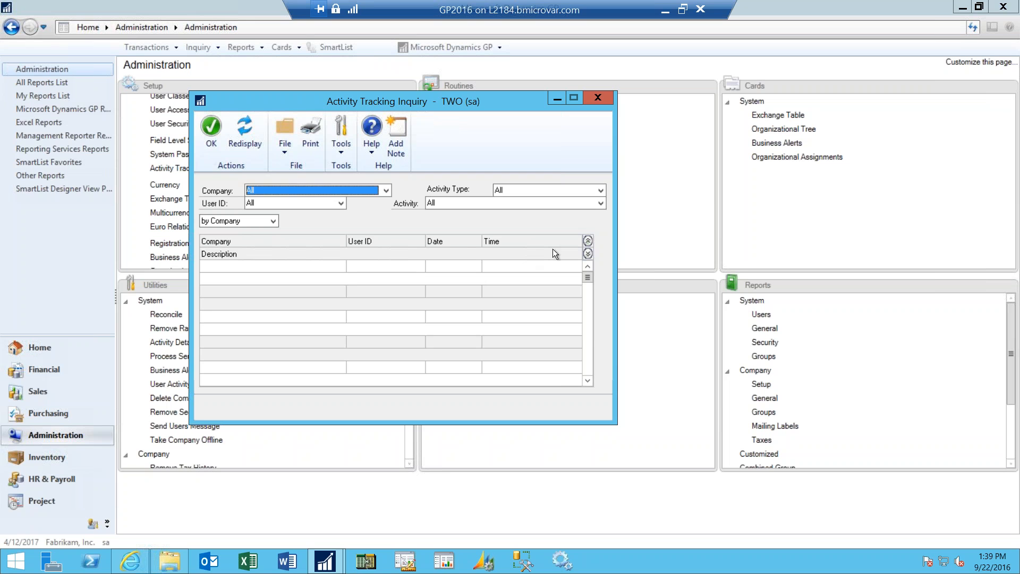
- Examine the Activity Type and Activity filter choices in Activity Tracking Inquiry, and close the inquiry
left_click(601, 190)
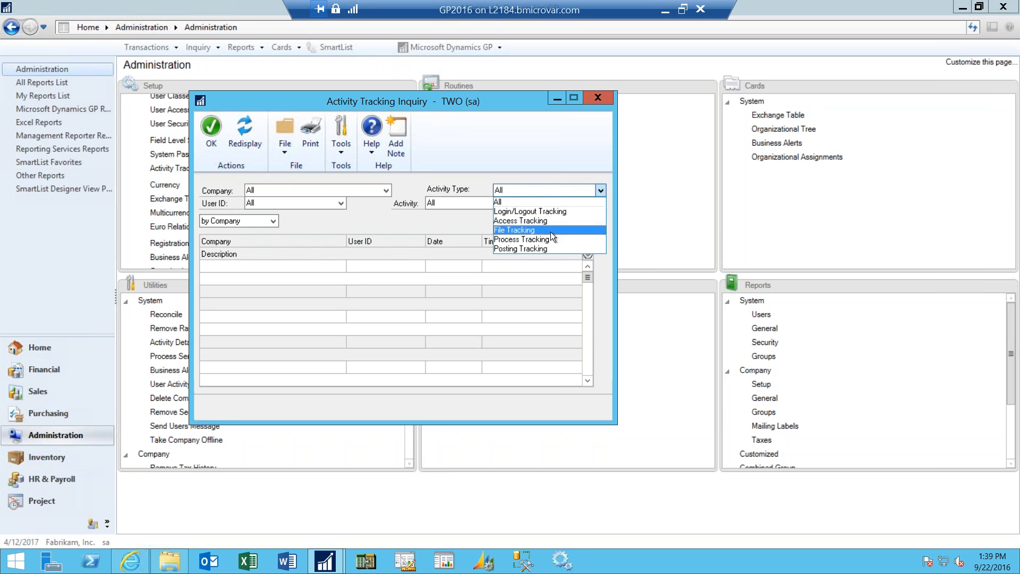
left_click(473, 220)
left_click(481, 202)
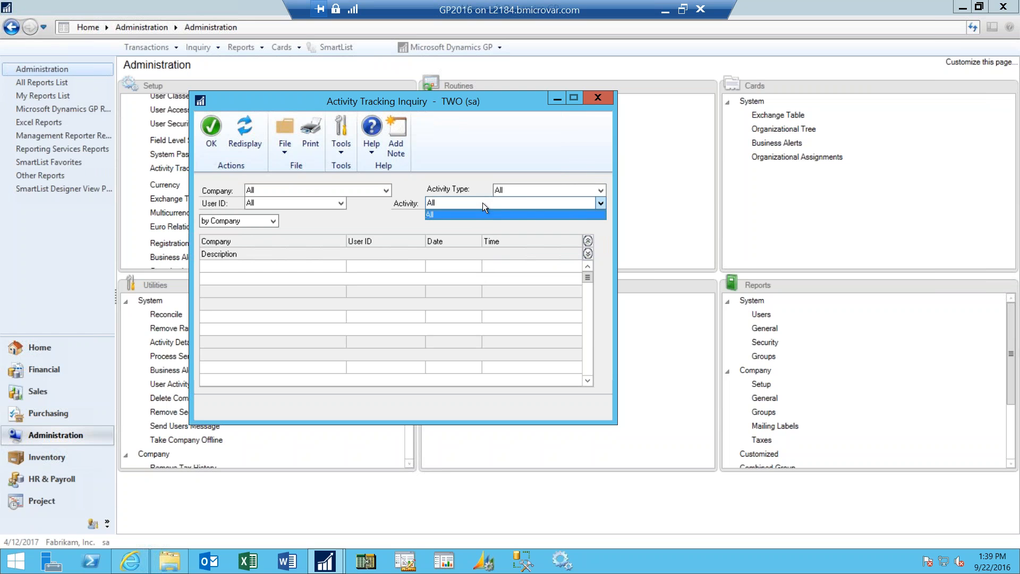
left_click(537, 187)
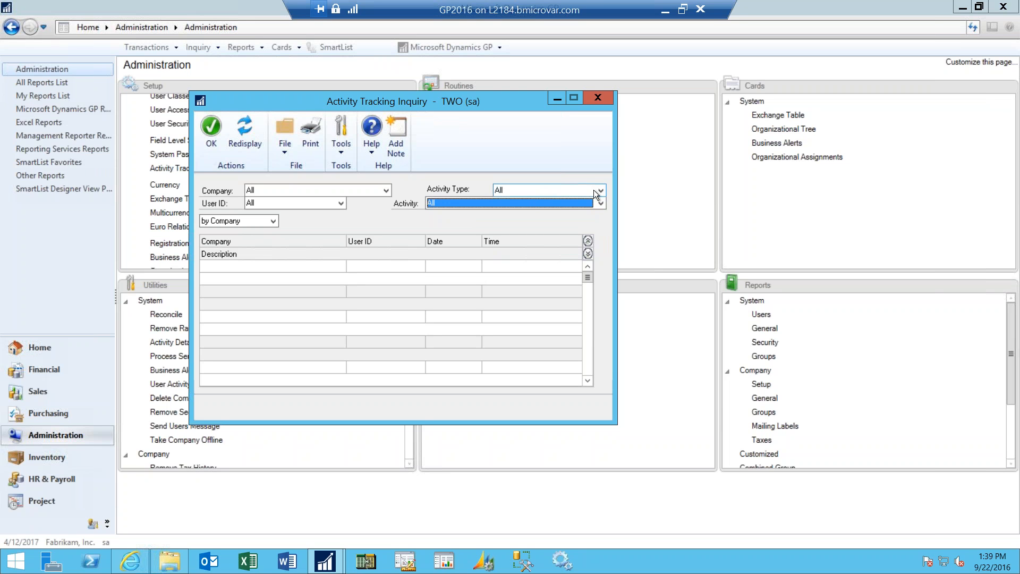
left_click(604, 97)
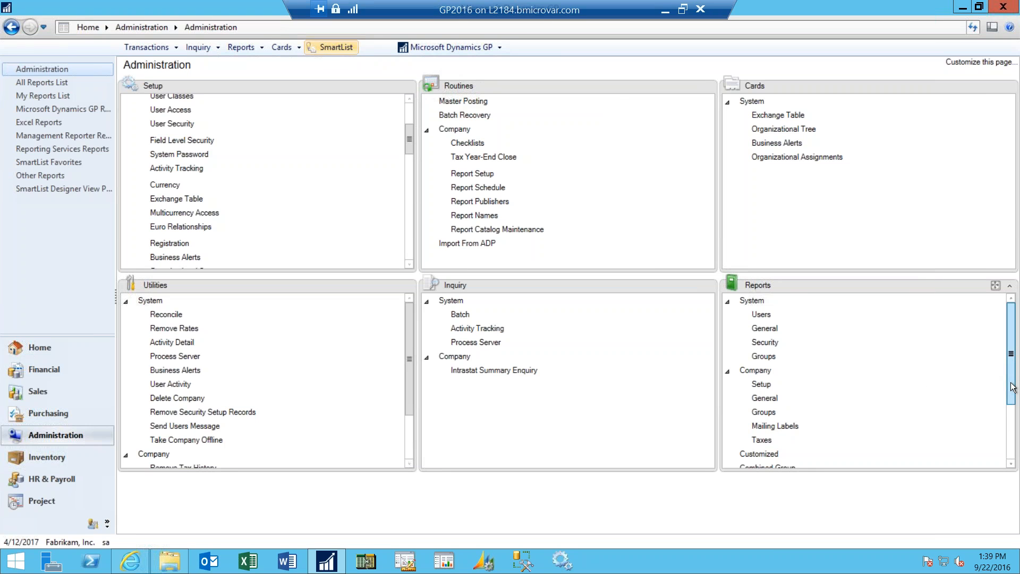
left_click_drag(1010, 388, 1016, 451)
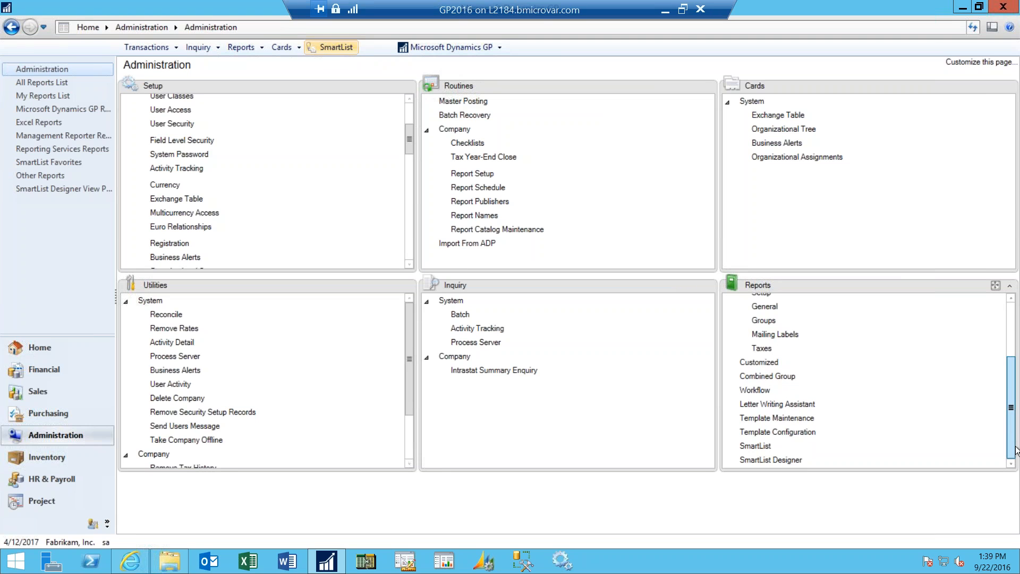
left_click_drag(1013, 417, 980, 343)
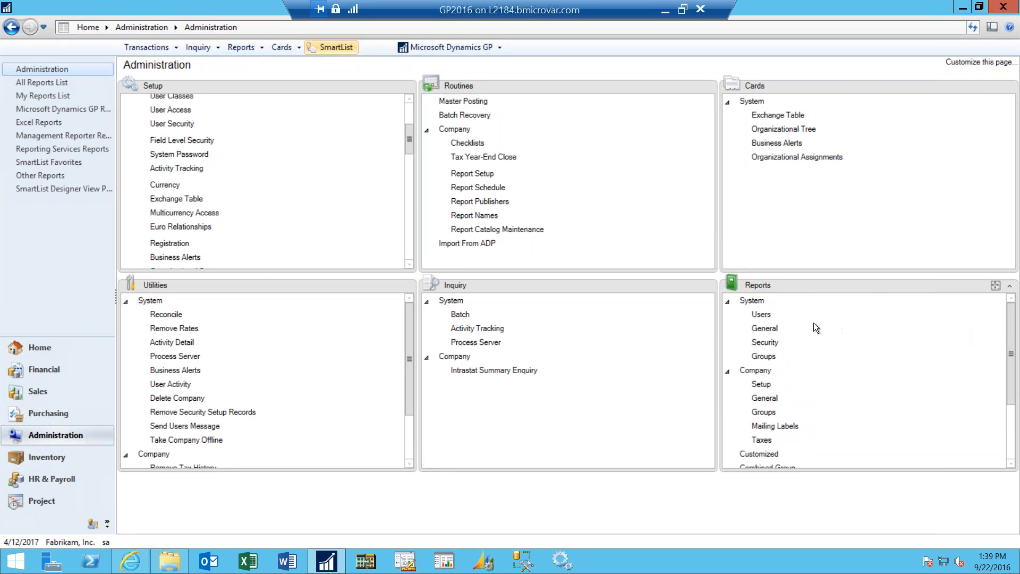
- Open the general system reports in Administration with the system password, examine the available report types, and close the window
left_click(787, 329)
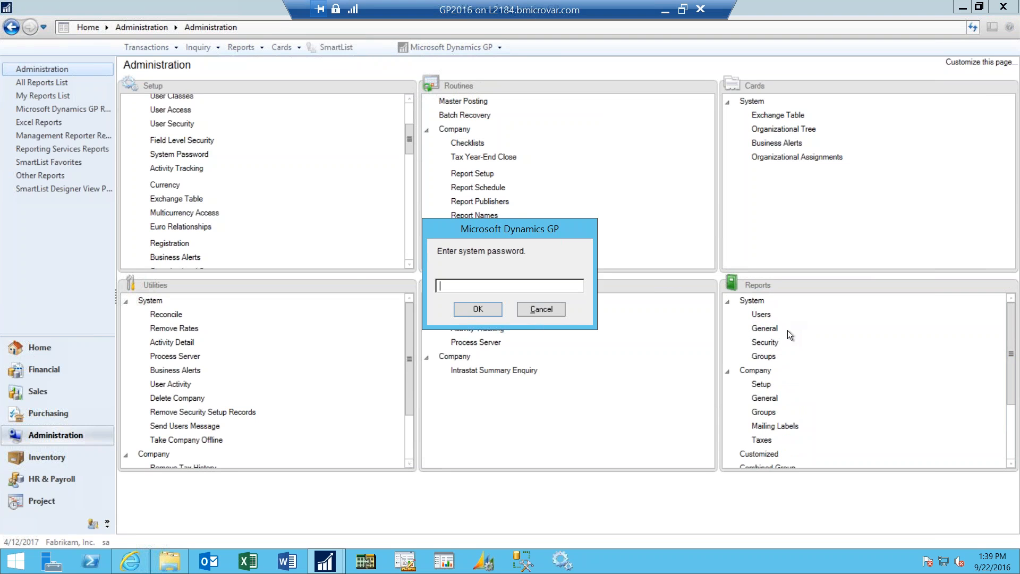
type("•••••")
key("BackSpace")
key("BackSpace")
key("BackSpace")
key("BackSpace")
key("BackSpace")
type("••••••")
left_click(478, 310)
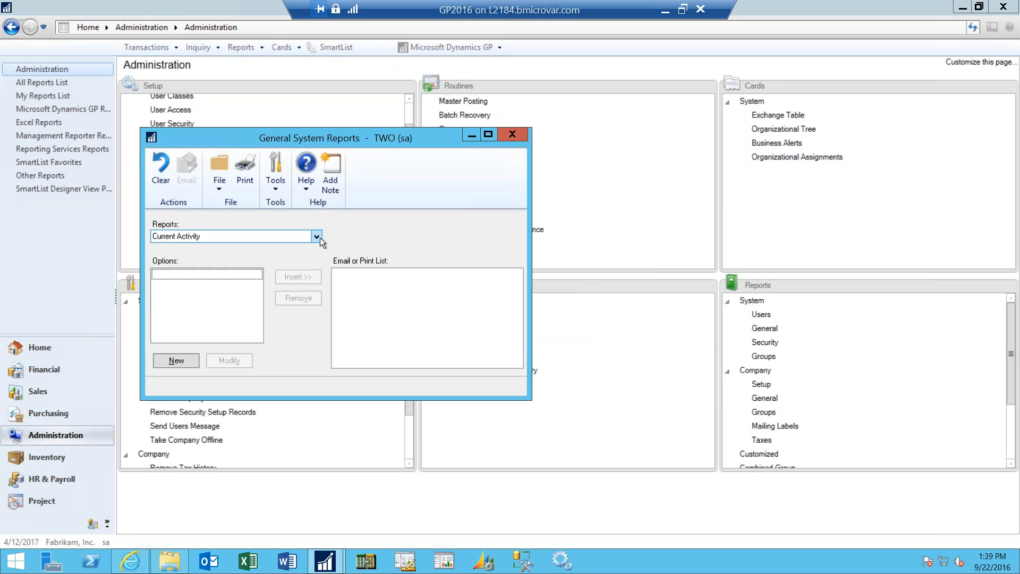
left_click(317, 237)
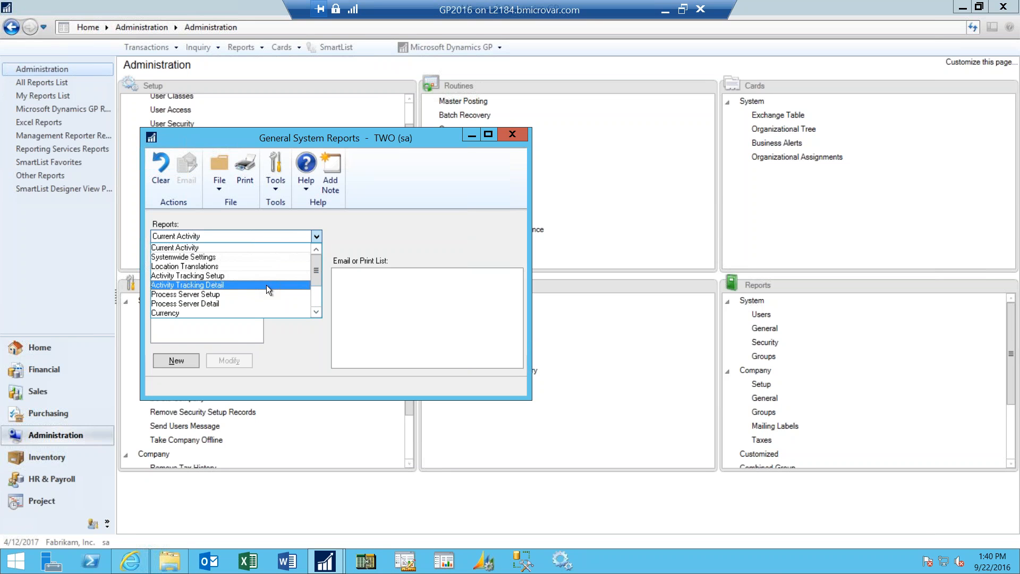
left_click(517, 135)
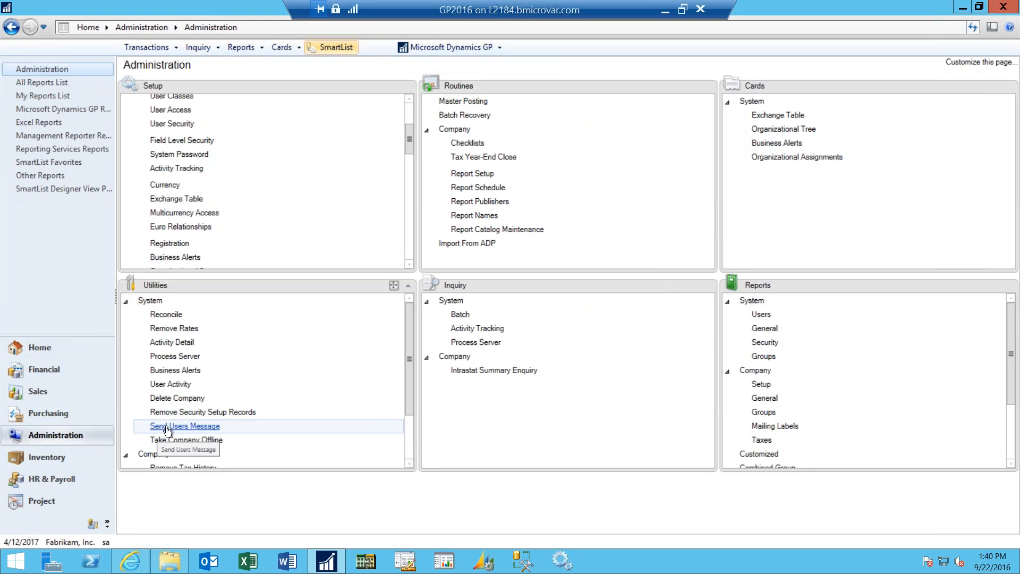
- Open the Send Users Message utility in Administration, entering the system password
left_click(193, 428)
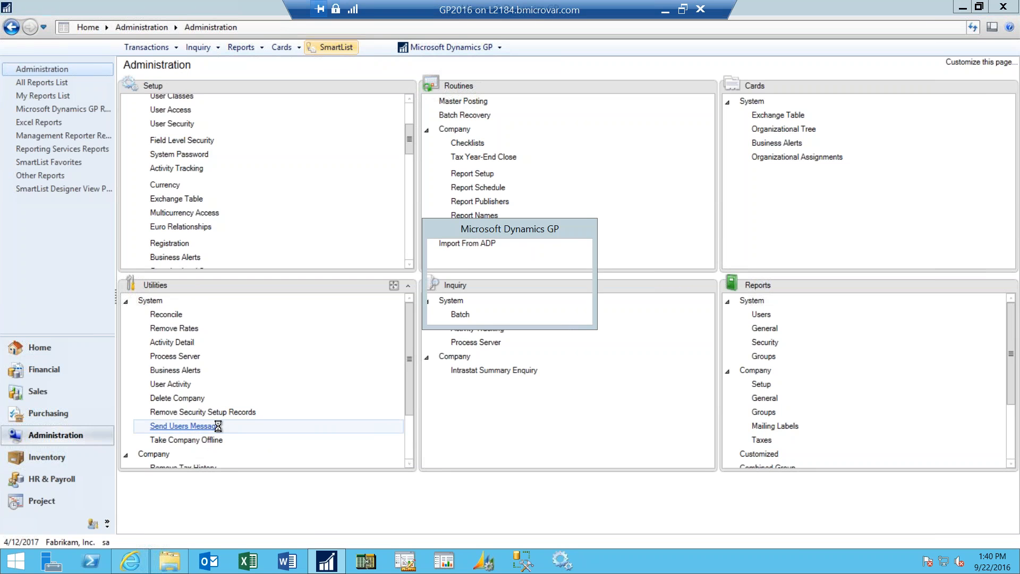
type("••••••")
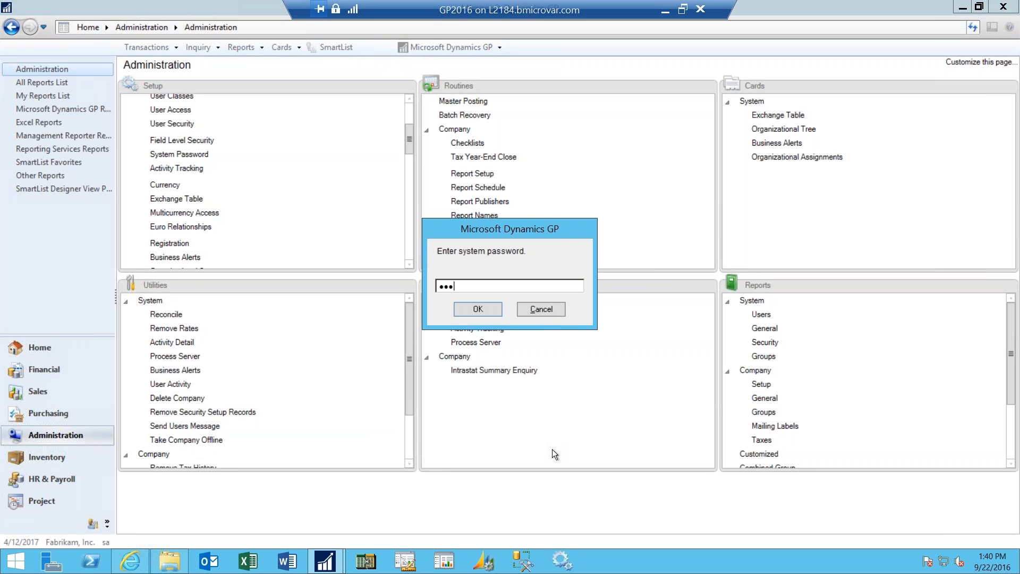
left_click(490, 315)
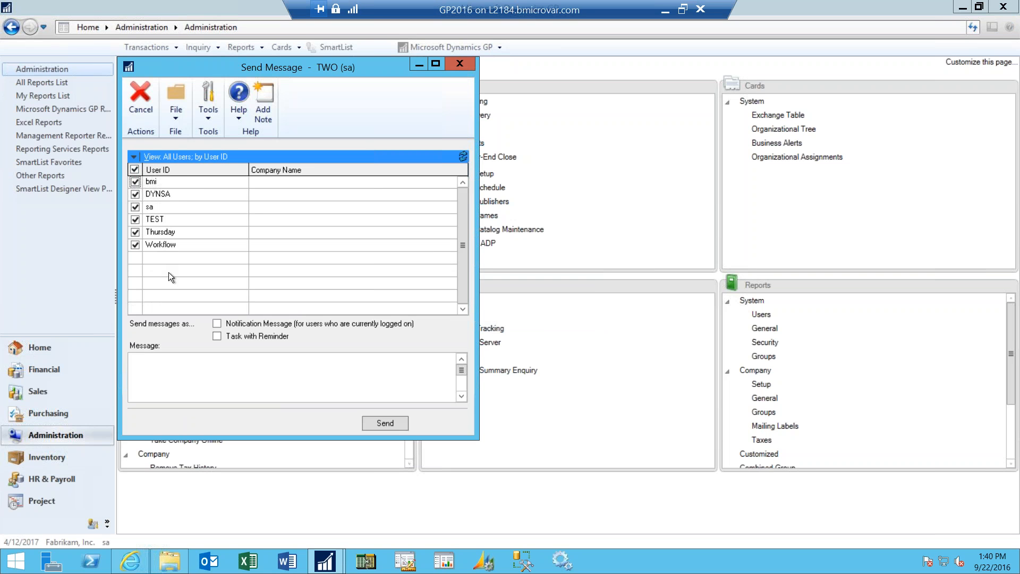
- Draft the notification message "Log out now" for all listed users, and cancel it without sending
left_click(197, 368)
left_click(217, 325)
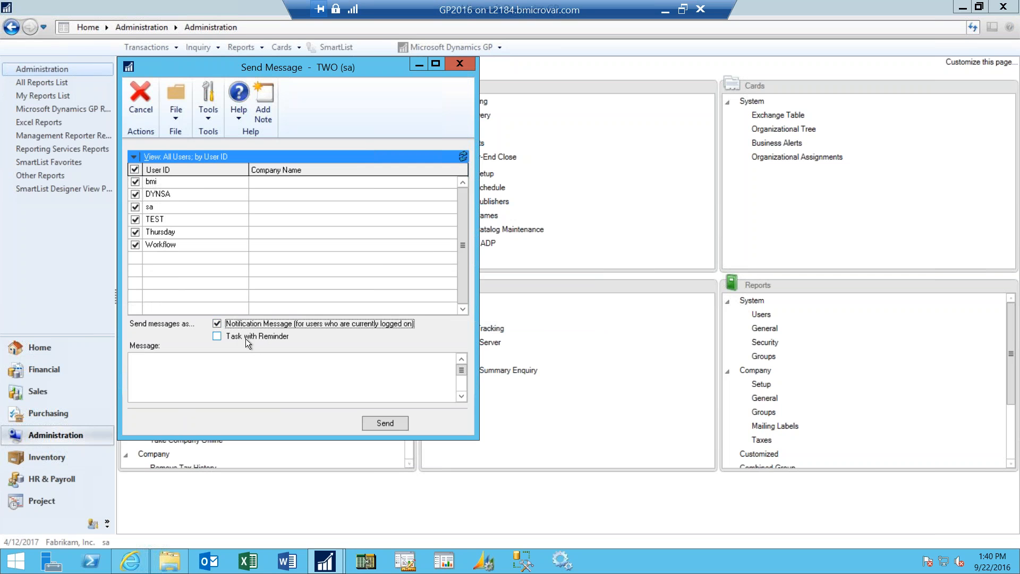
left_click(255, 373)
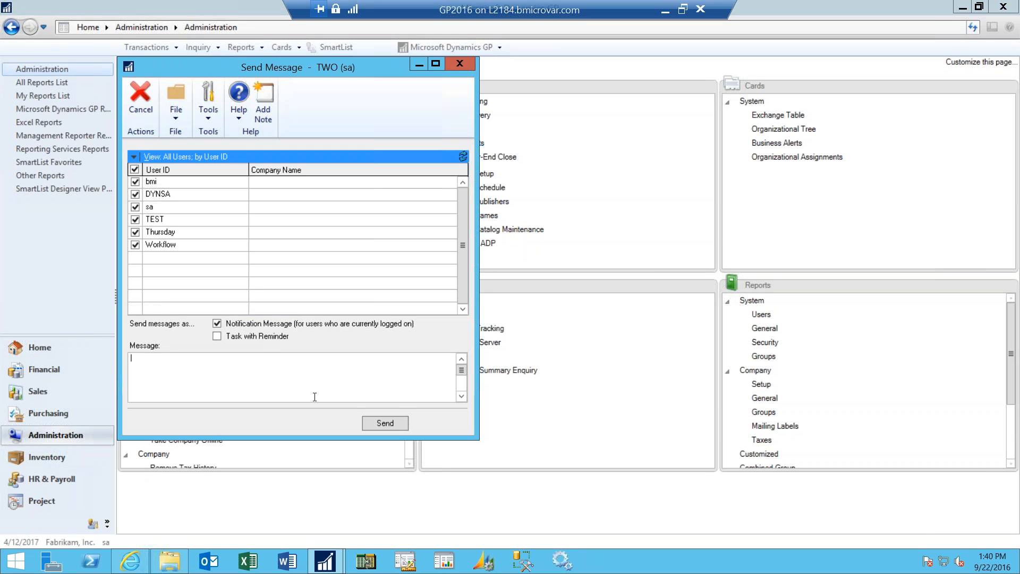
type("Log out now")
left_click(149, 108)
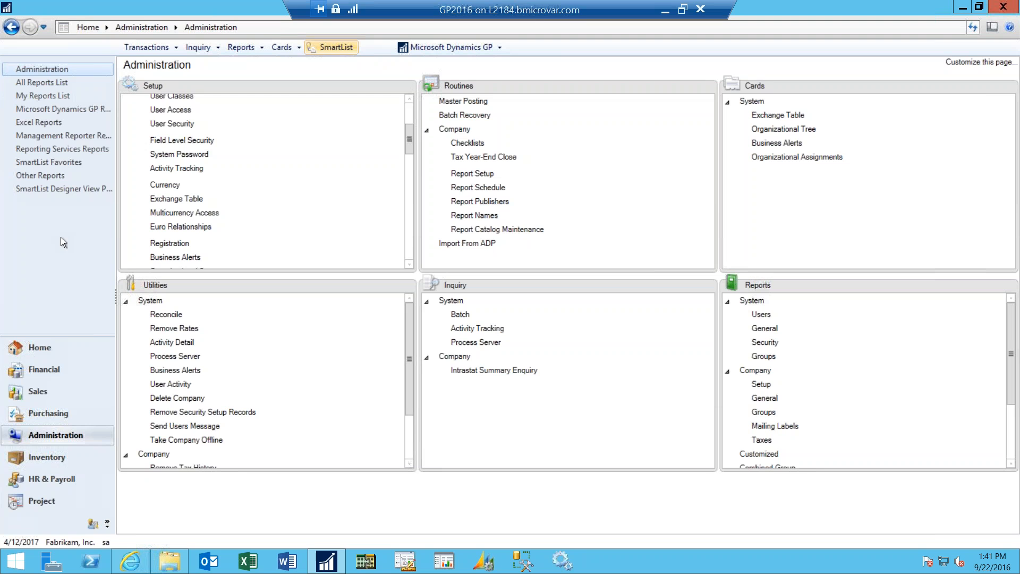
- Open Vendor Maintenance from the Purchasing cards and add the window to the Home page shortcuts
left_click(51, 346)
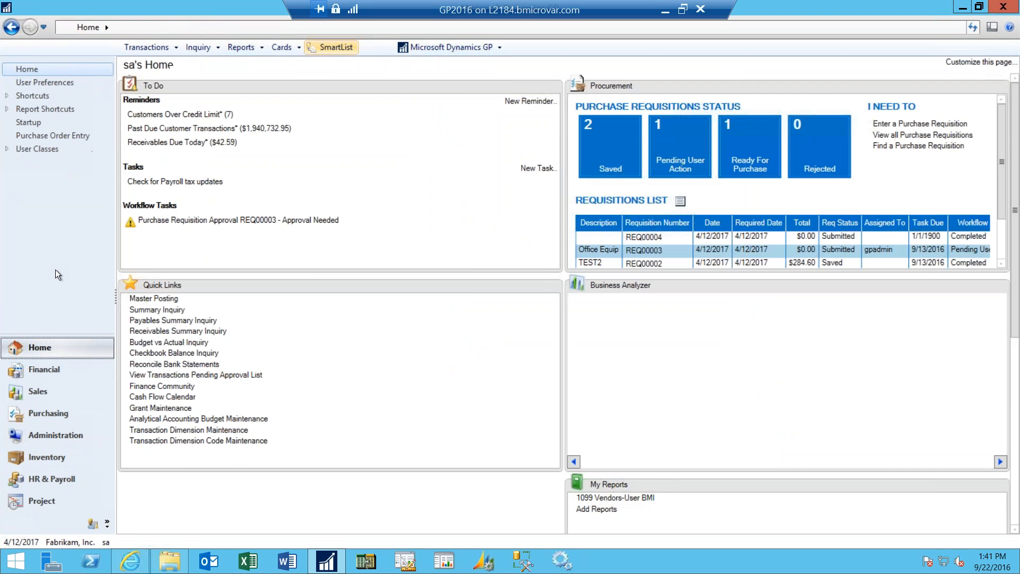
left_click(282, 46)
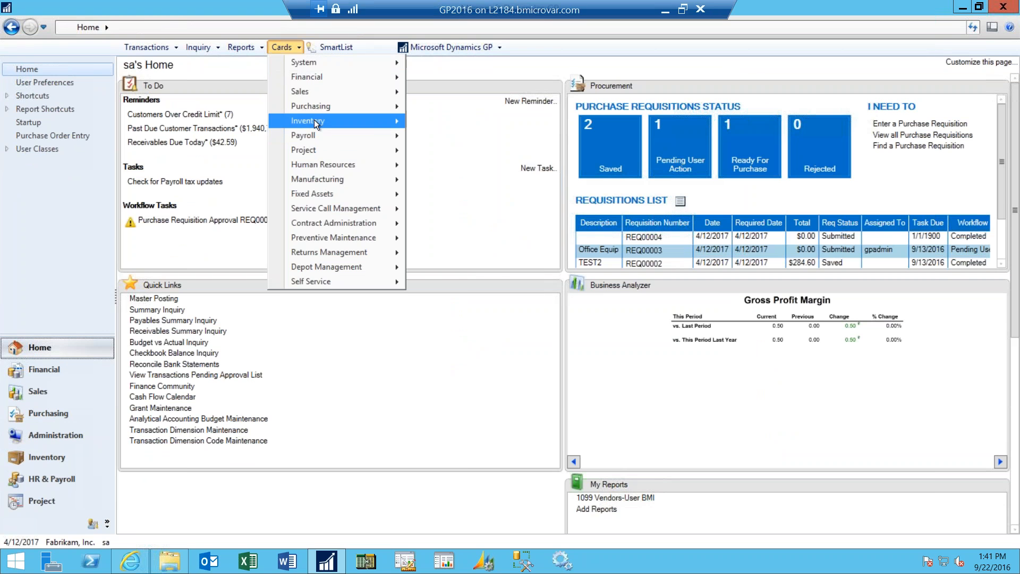
mouse_move(326, 107)
left_click(425, 107)
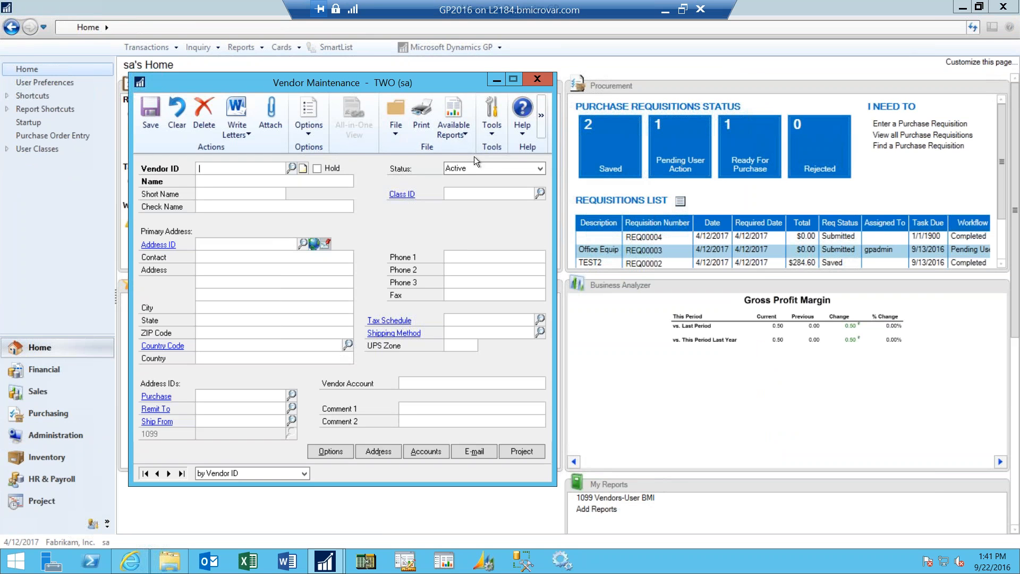
left_click(480, 128)
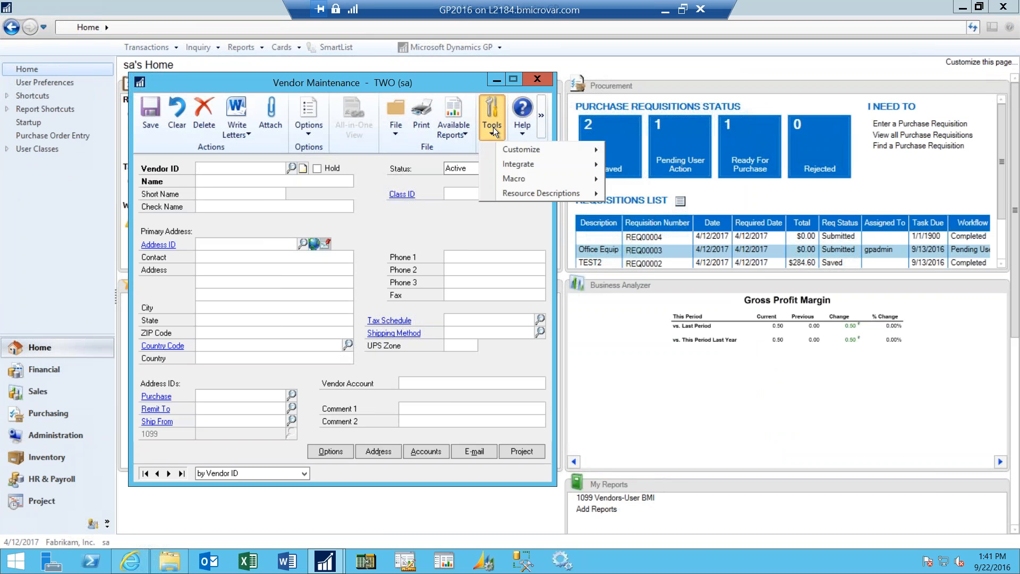
left_click(399, 130)
left_click(417, 151)
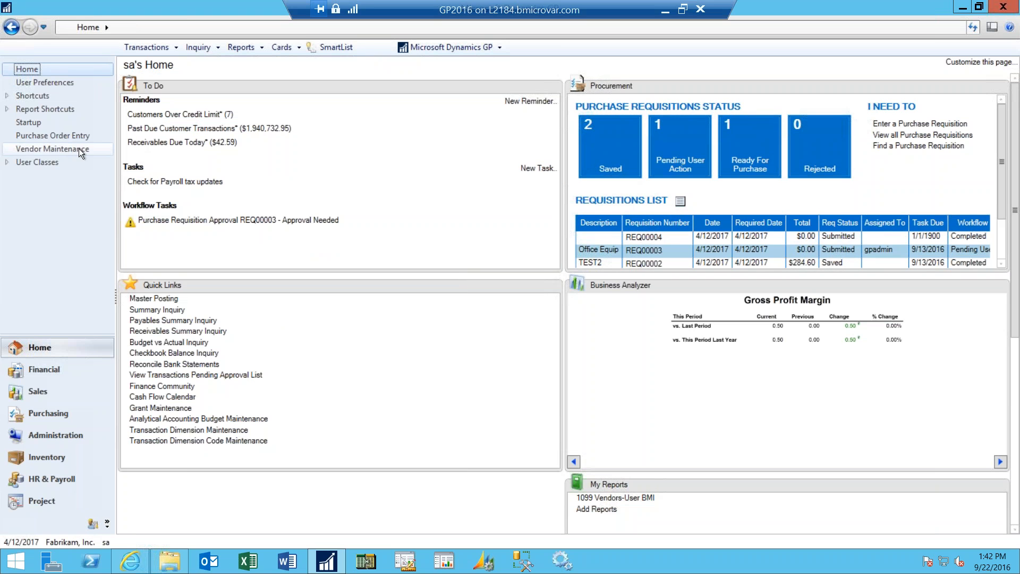
- Assign F12 as the keyboard shortcut of the Vendor Maintenance entry, and test it by opening and closing that window
right_click(79, 148)
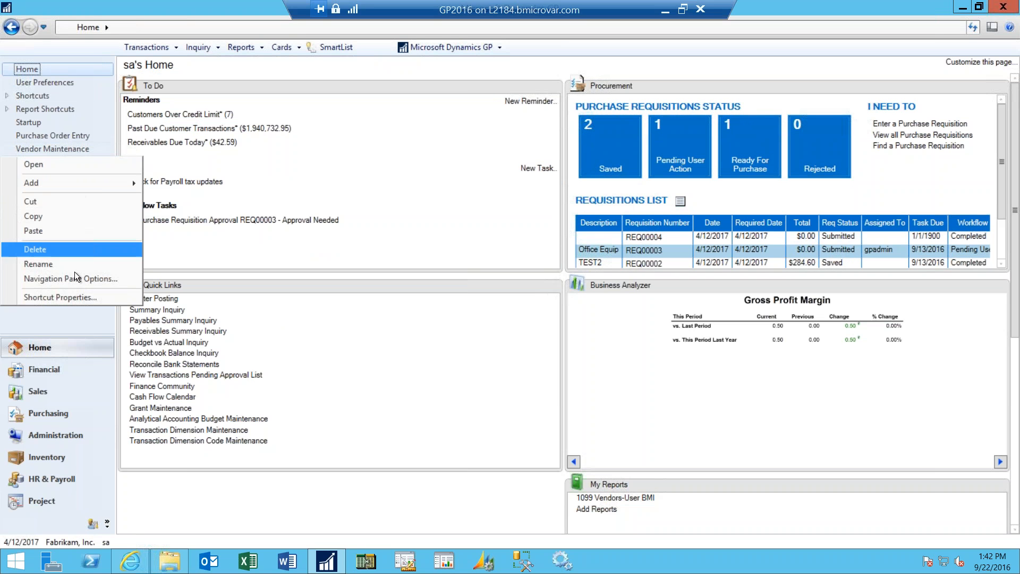
left_click(94, 300)
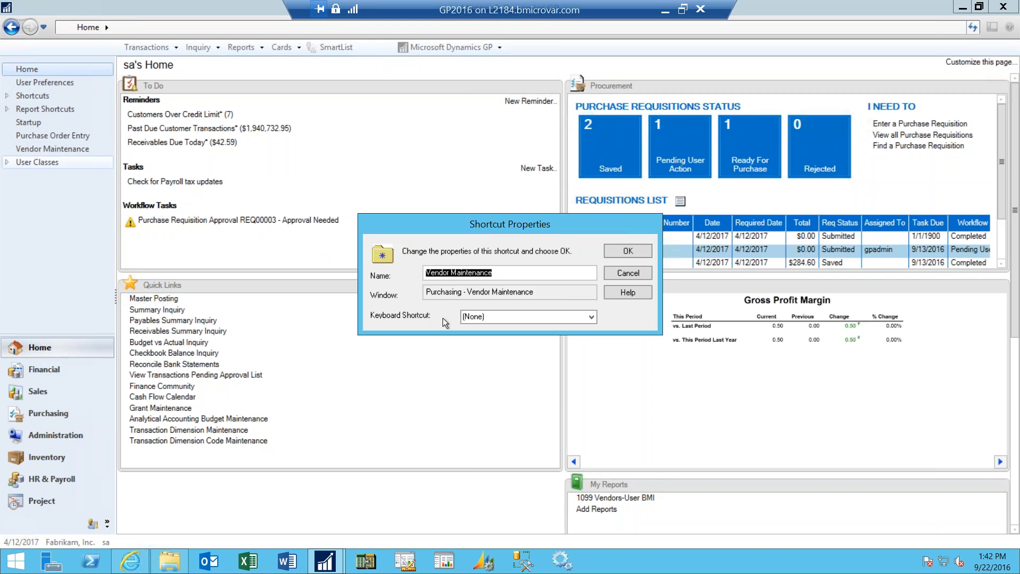
left_click(591, 317)
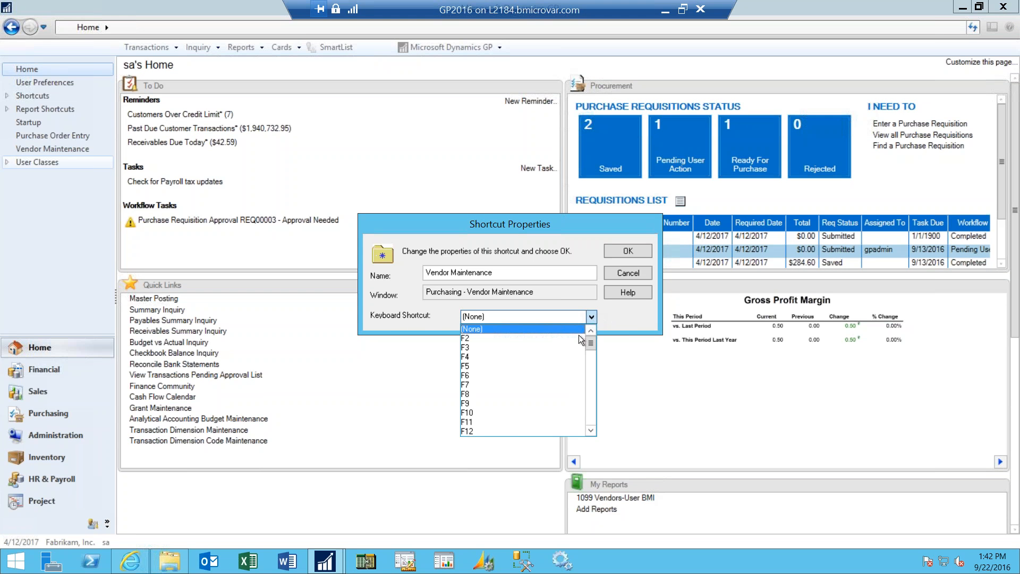
left_click(503, 431)
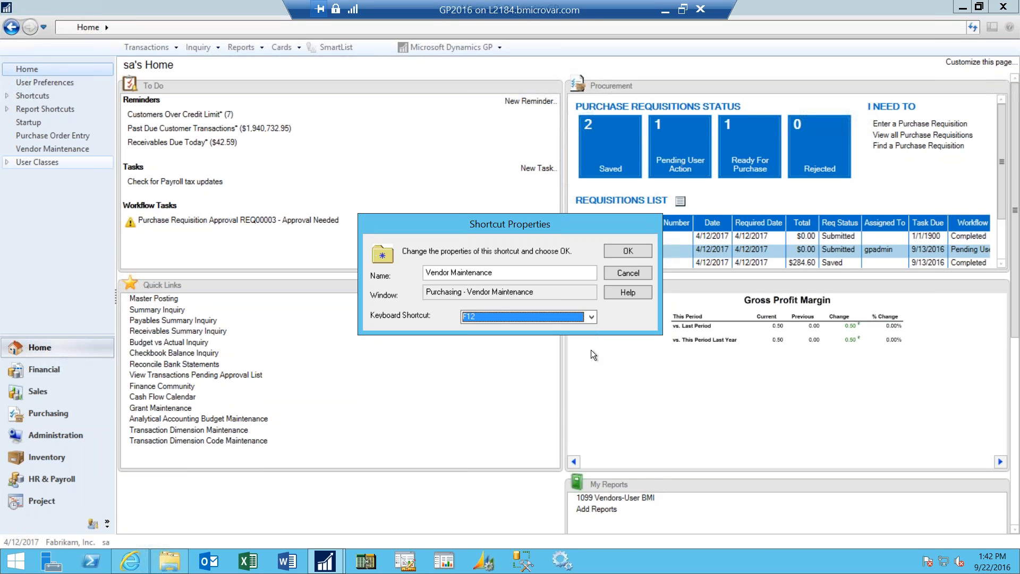
left_click(636, 251)
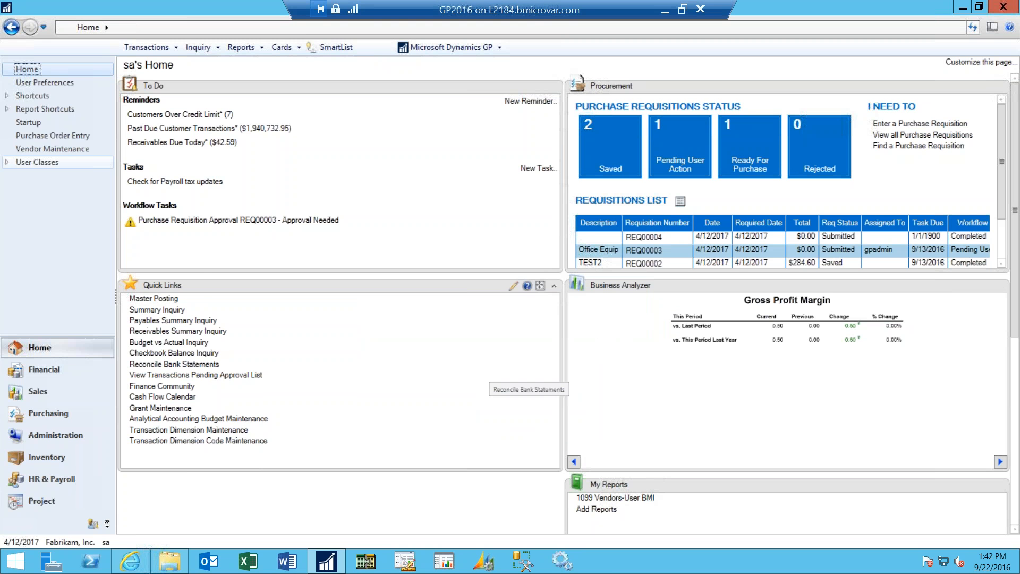
key("F12")
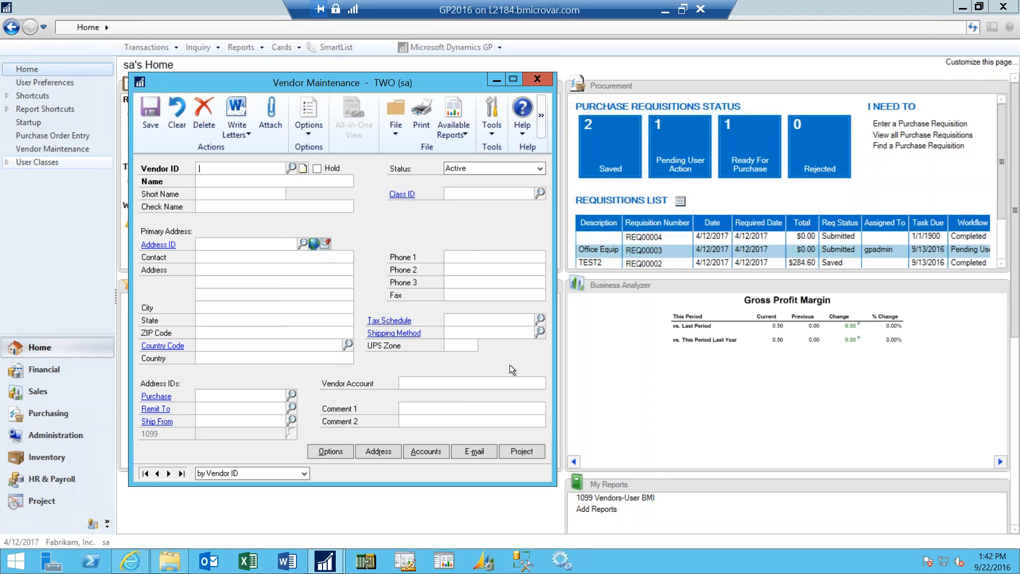
left_click(546, 80)
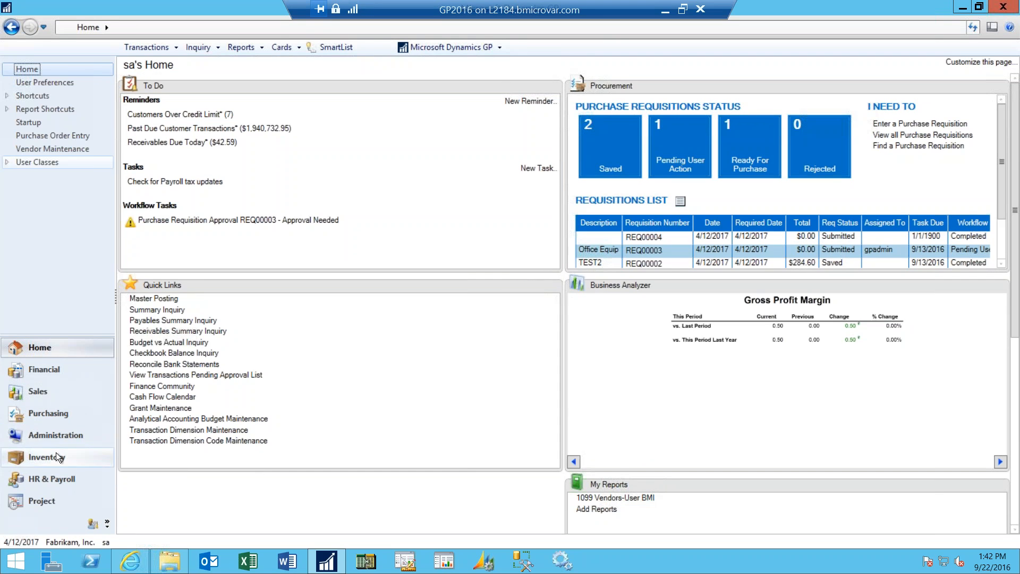
- Open Field Level Security from the system setup in Administration, entering the required password
left_click(65, 438)
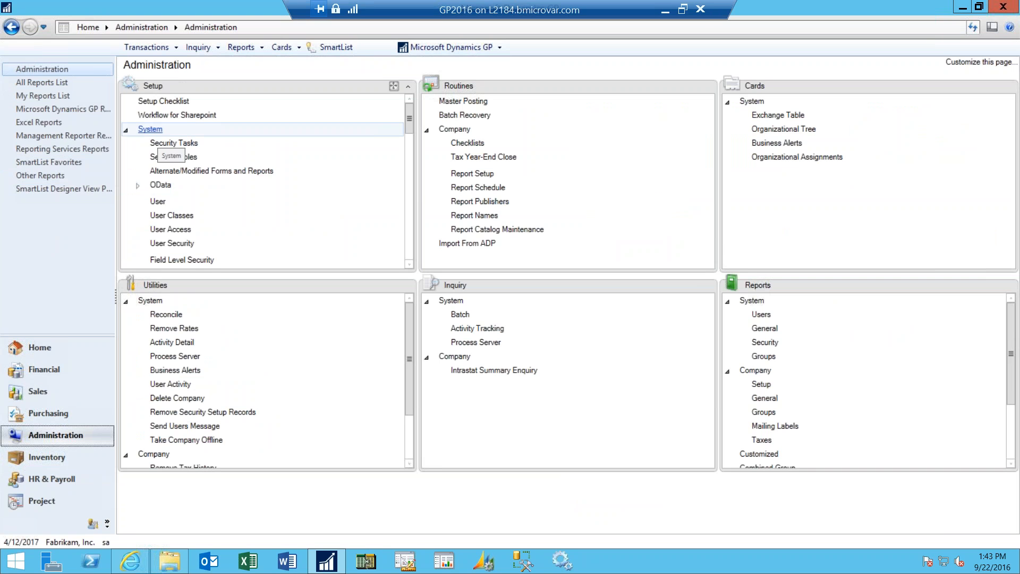
left_click(182, 260)
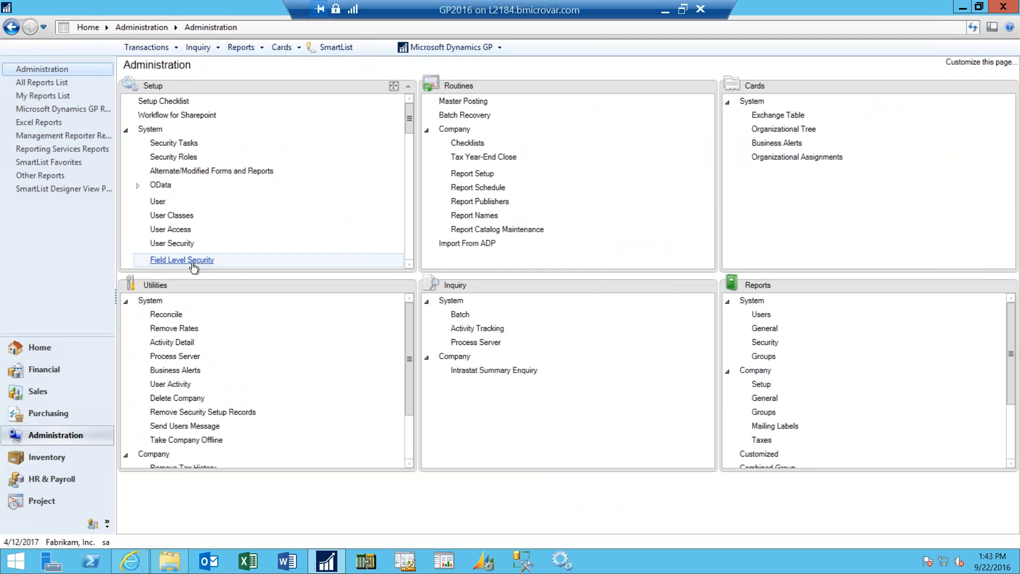
type("••••••")
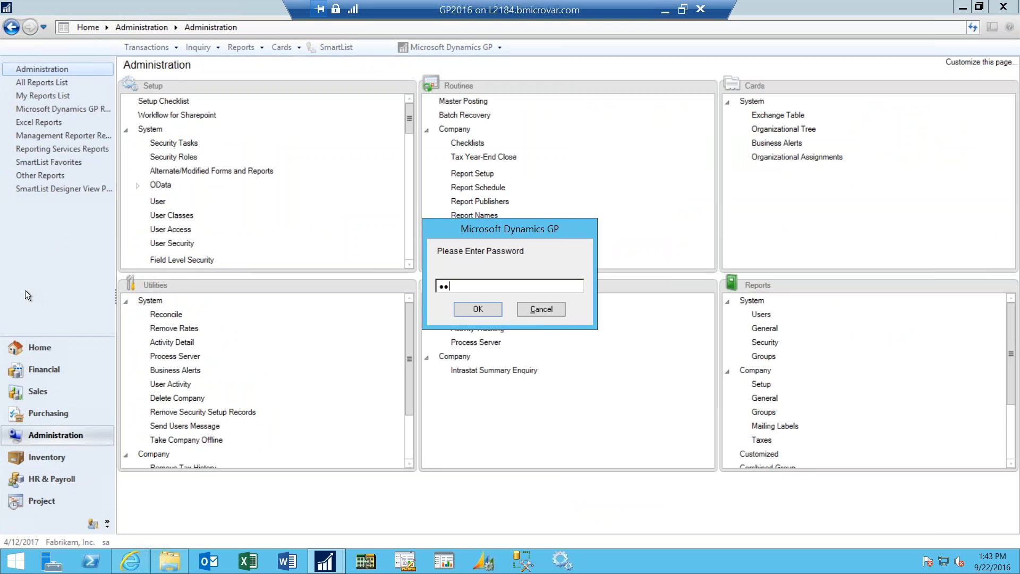
left_click(478, 309)
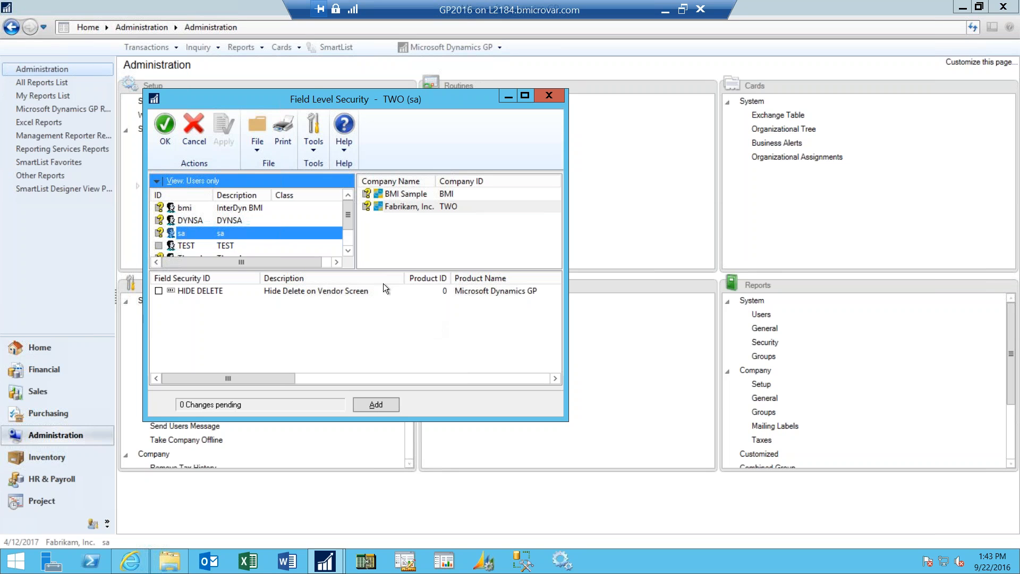
- Examine the user view choices in Field Level Security, and select the user bmi with the company Fabrikam, Inc
left_click(158, 181)
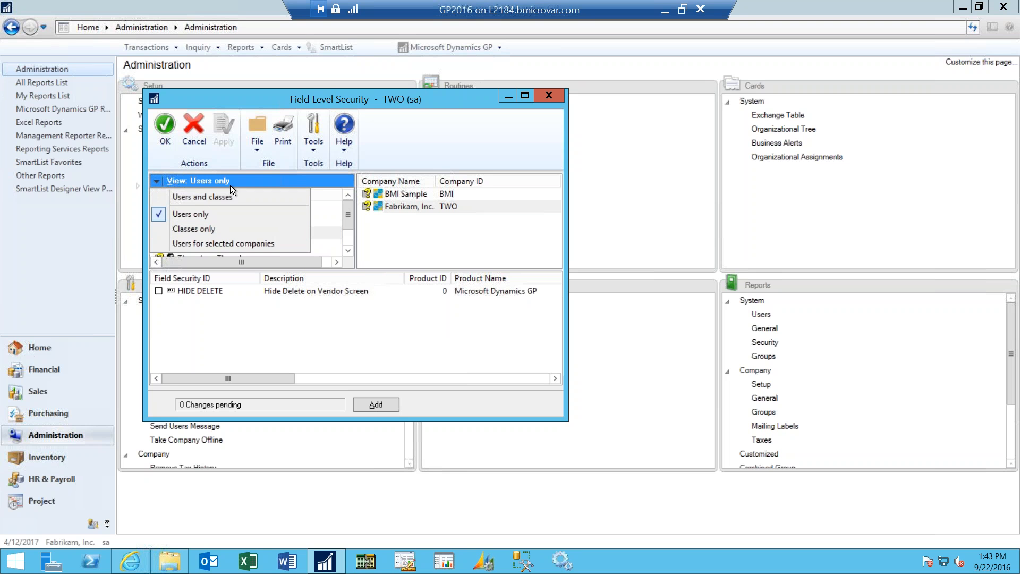
left_click(441, 138)
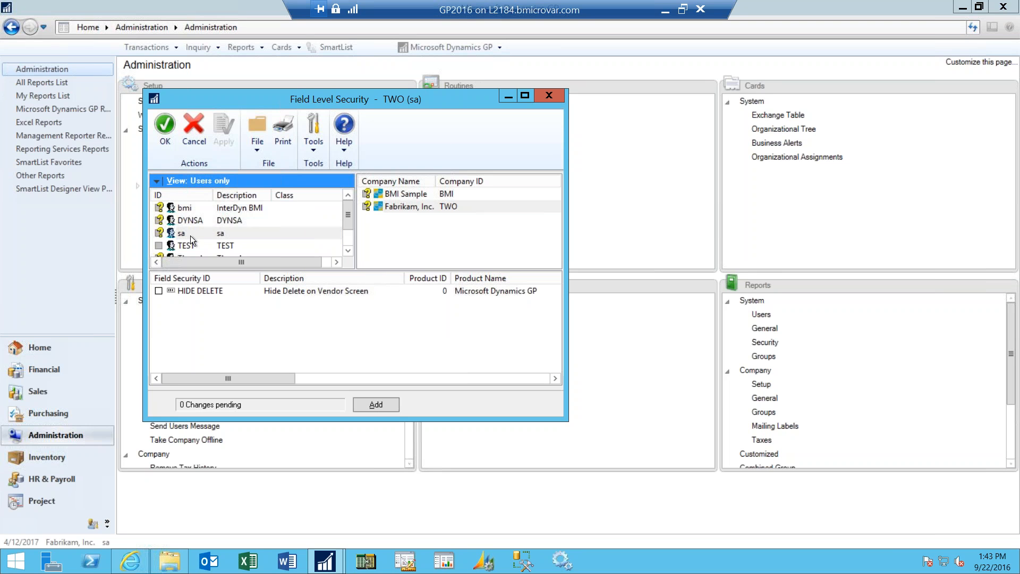
left_click(190, 212)
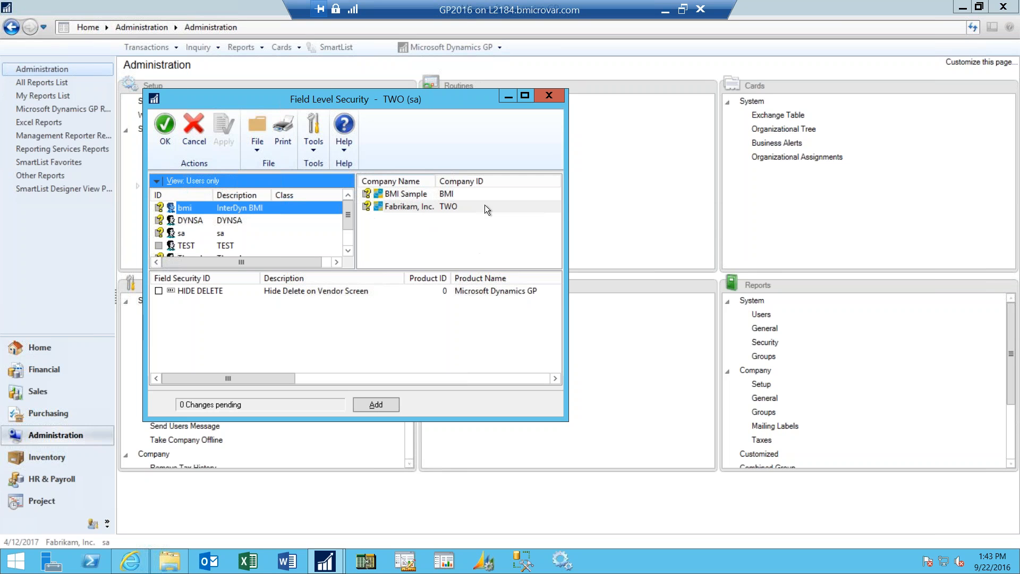
left_click(413, 209)
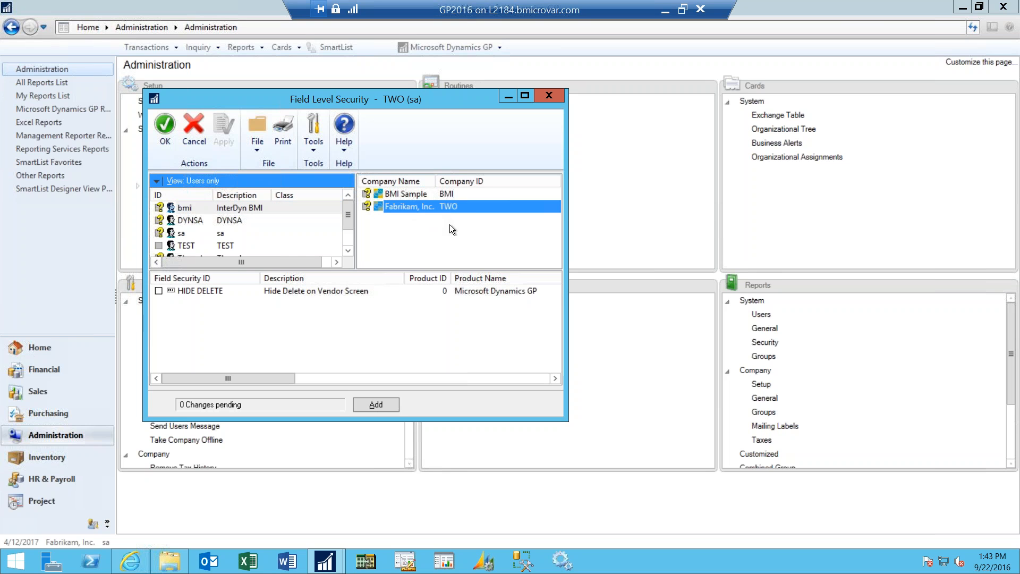
- Open the HIDE DELETE field security ID in Field Security Maintenance and move its window aside
left_click(212, 292)
double_click(212, 292)
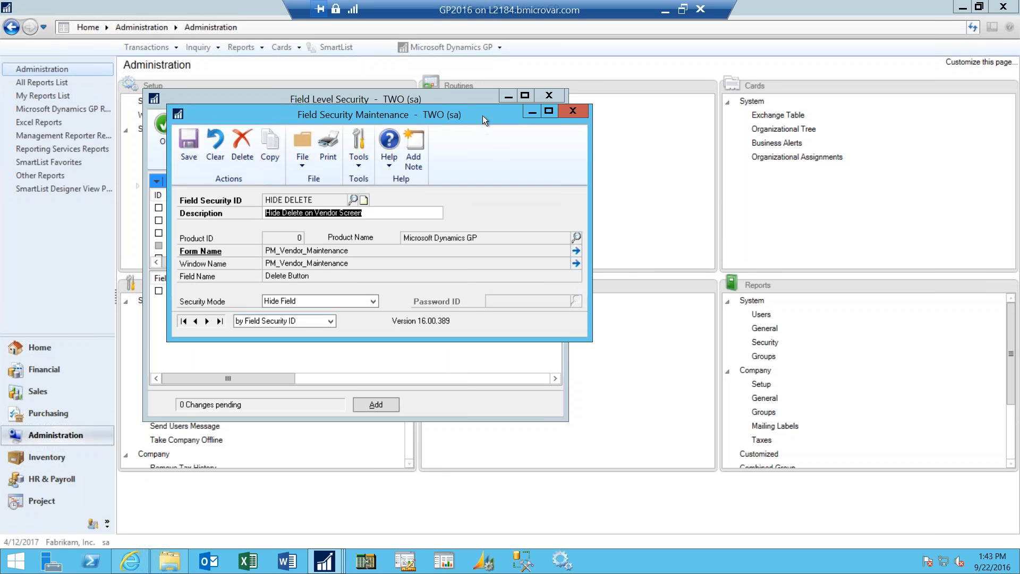
left_click_drag(489, 117, 538, 129)
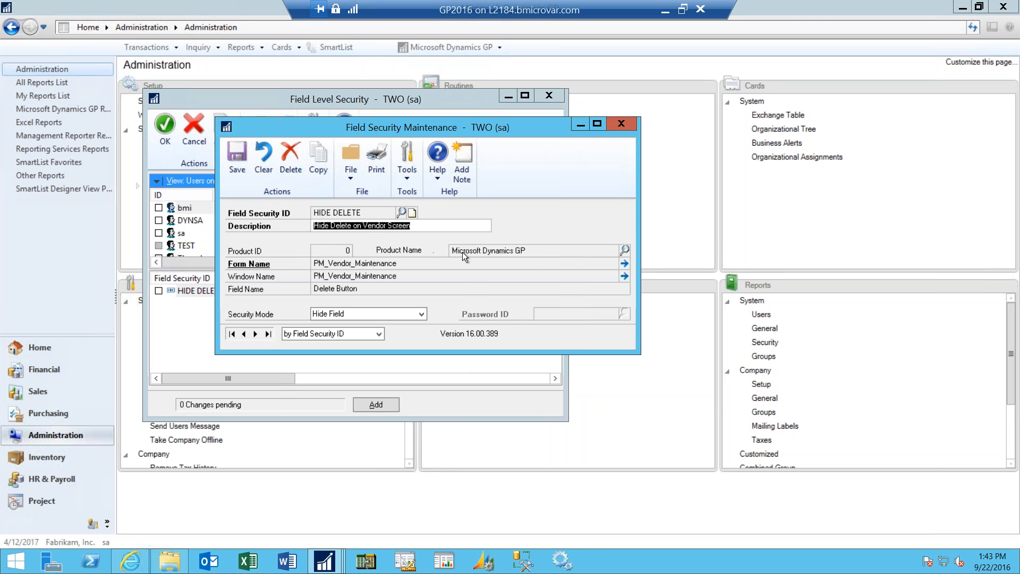
- Open the Resource Explorer for the HIDE DELETE field and collapse the Microsoft Dynamics GP resource tree to its root
left_click(625, 250)
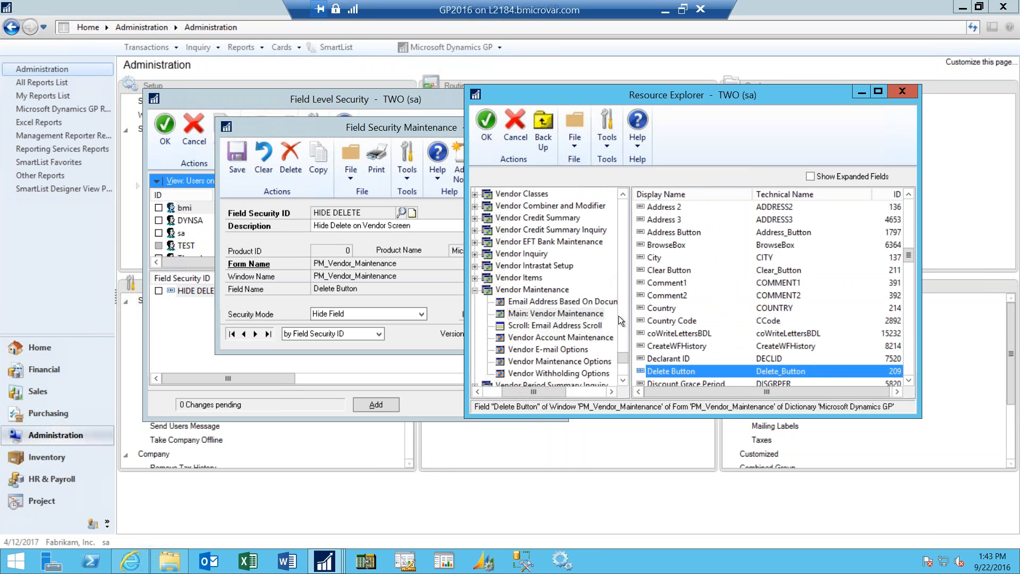
left_click_drag(620, 350, 624, 236)
left_click_drag(557, 394, 536, 393)
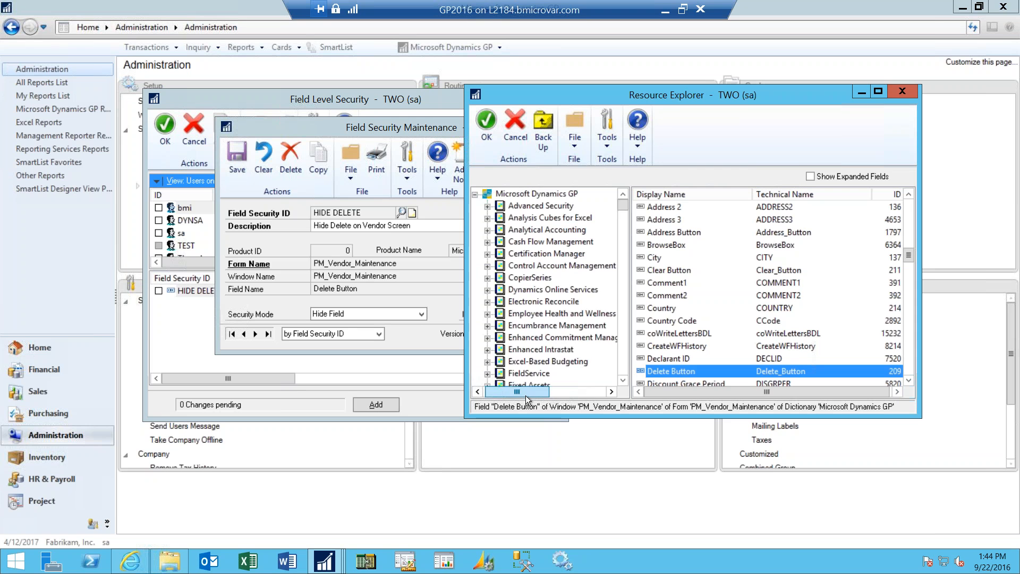
left_click(479, 196)
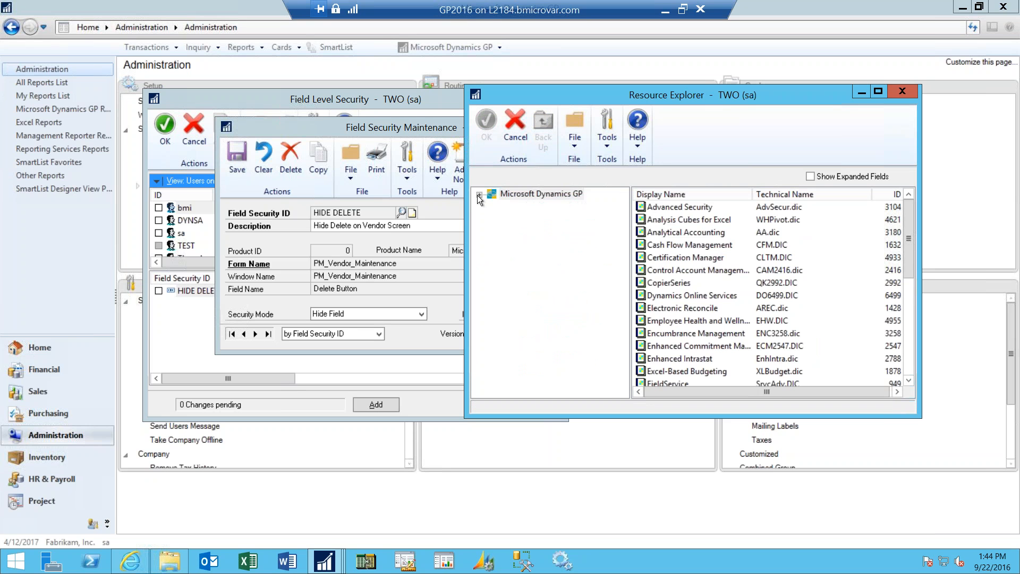
- Expand the Microsoft Dynamics GP resource tree, look through its product list, and close the Resource Explorer
left_click(478, 196)
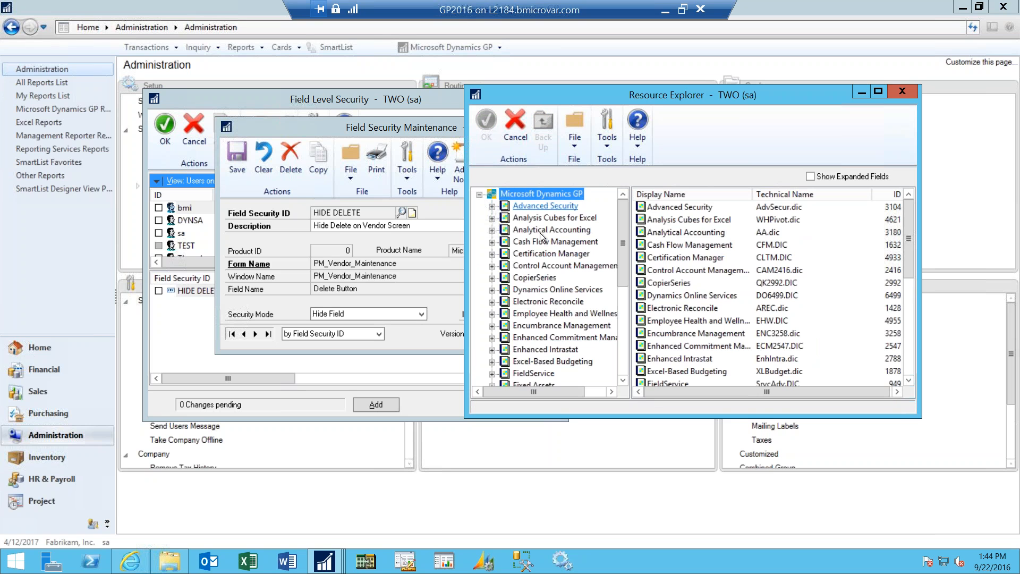
left_click(624, 382)
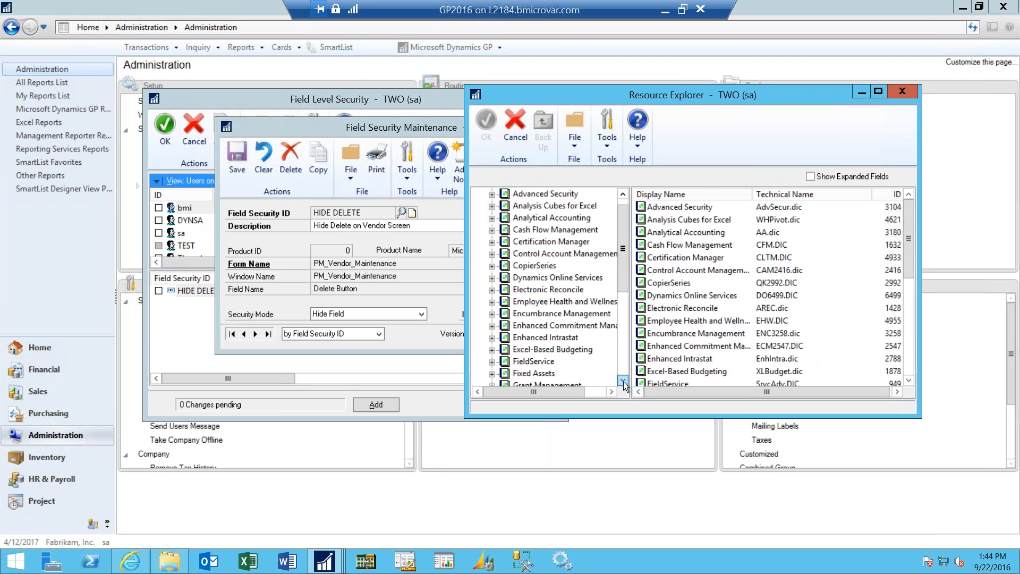
left_click(623, 381)
left_click(624, 382)
double_click(623, 382)
double_click(624, 382)
left_click(623, 381)
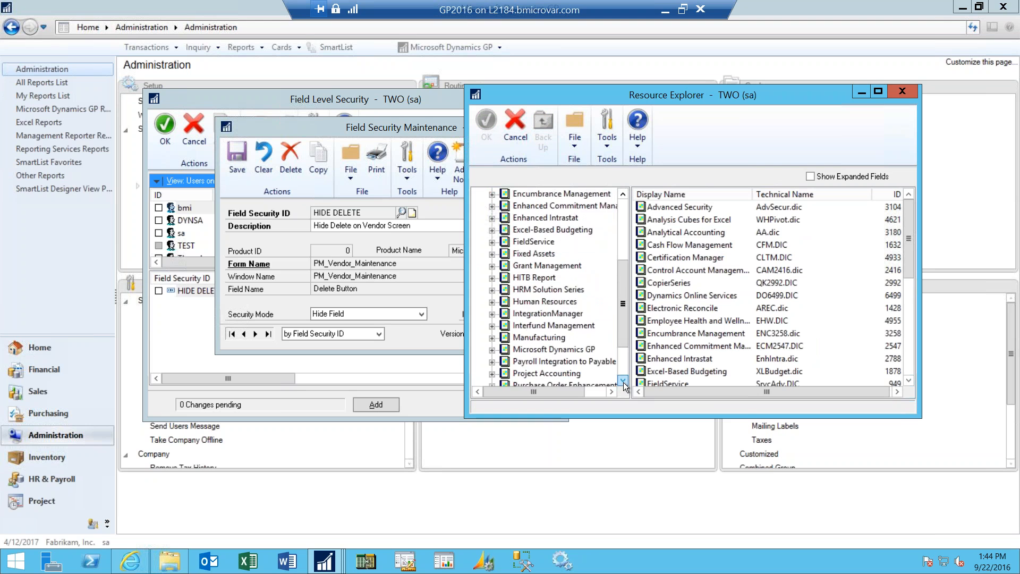
left_click(624, 382)
left_click(623, 382)
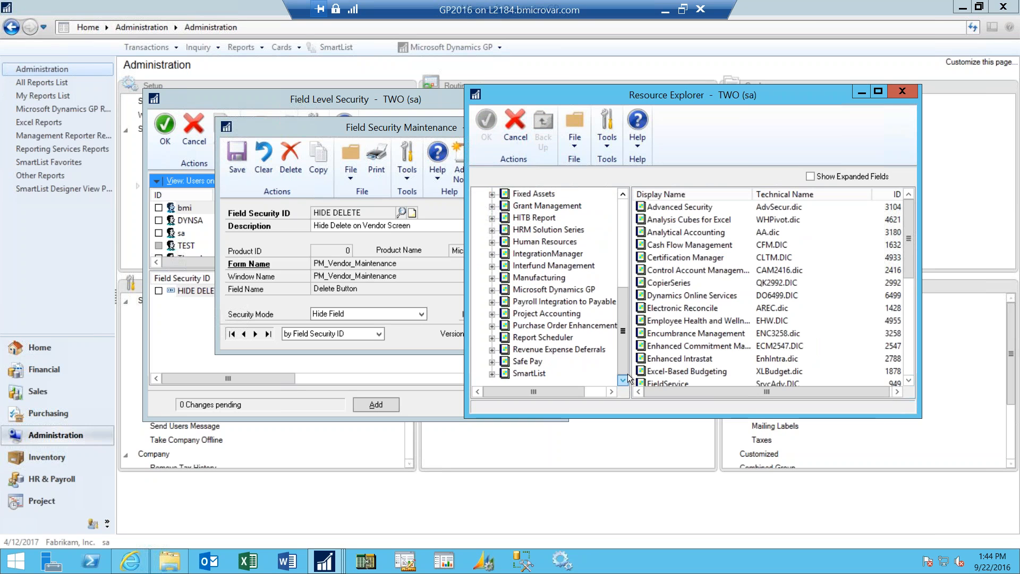
left_click(902, 92)
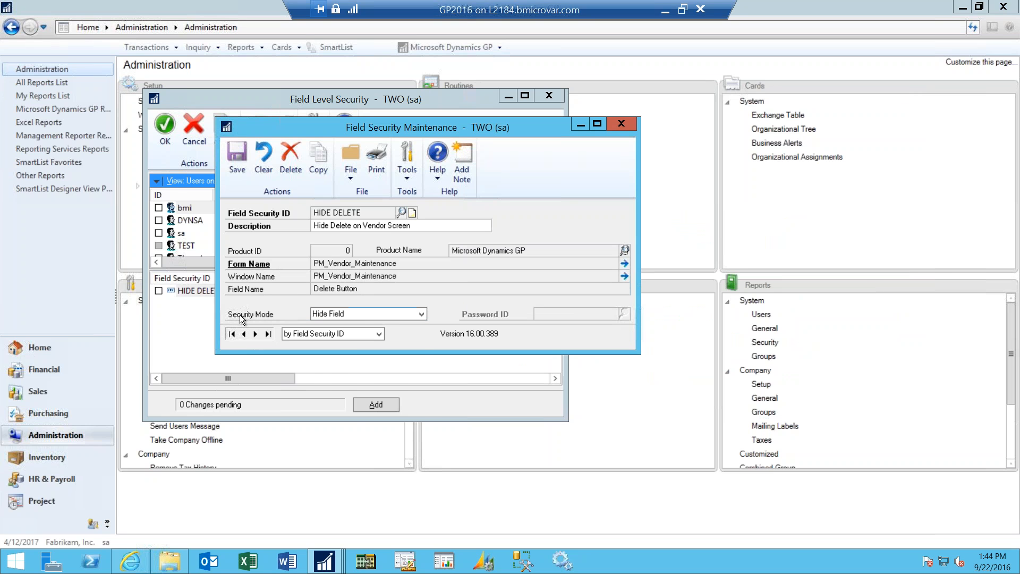
- Examine the security mode choices for the HIDE DELETE field security ID, keeping Hide Field, and close both field security windows
left_click(423, 315)
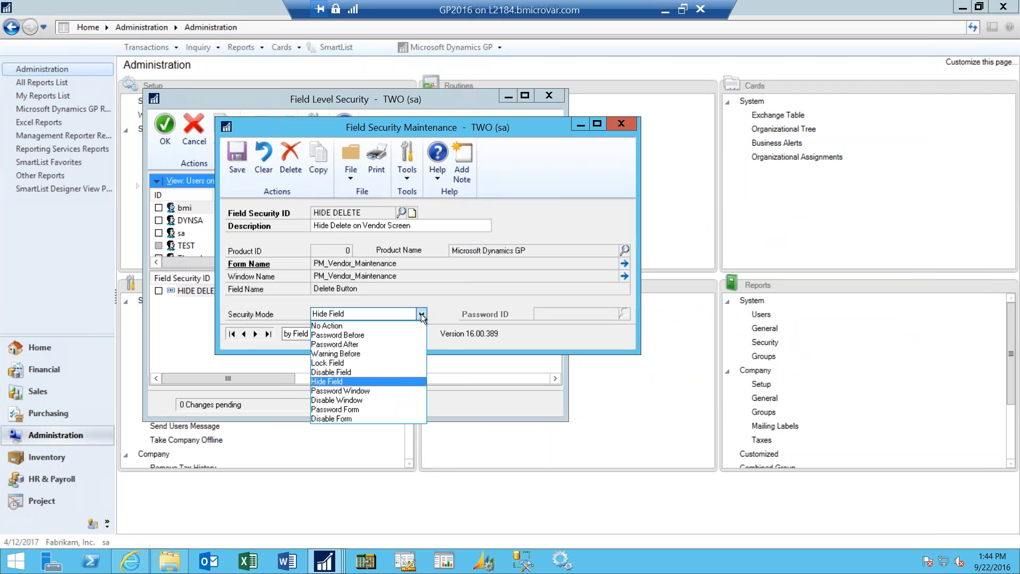
left_click(411, 377)
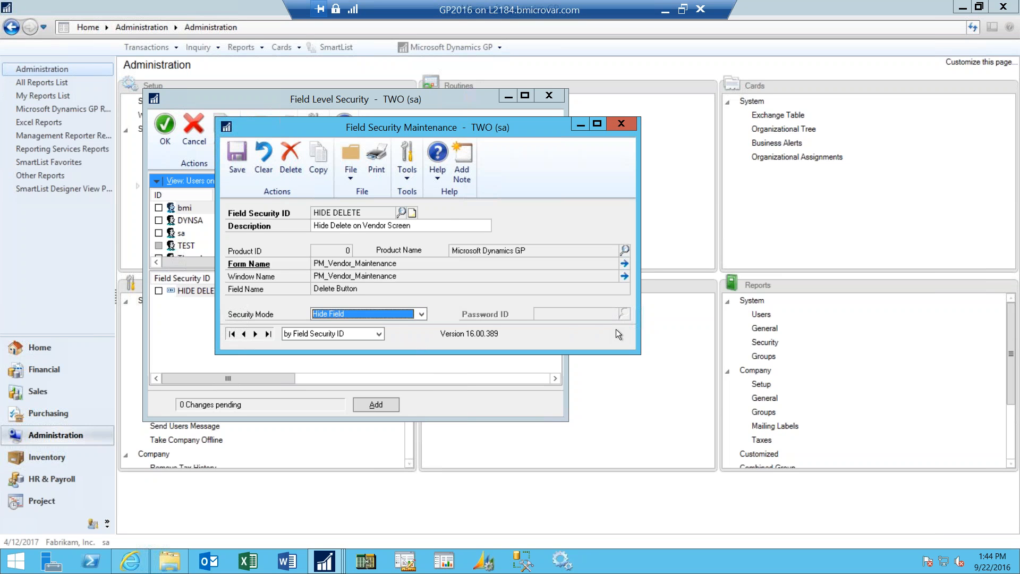
left_click(421, 314)
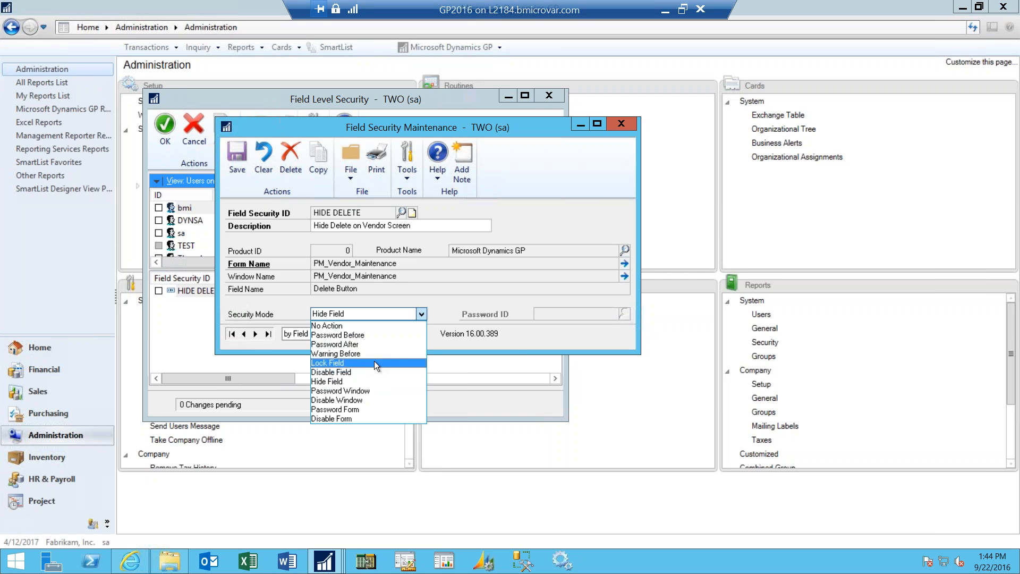
left_click(530, 339)
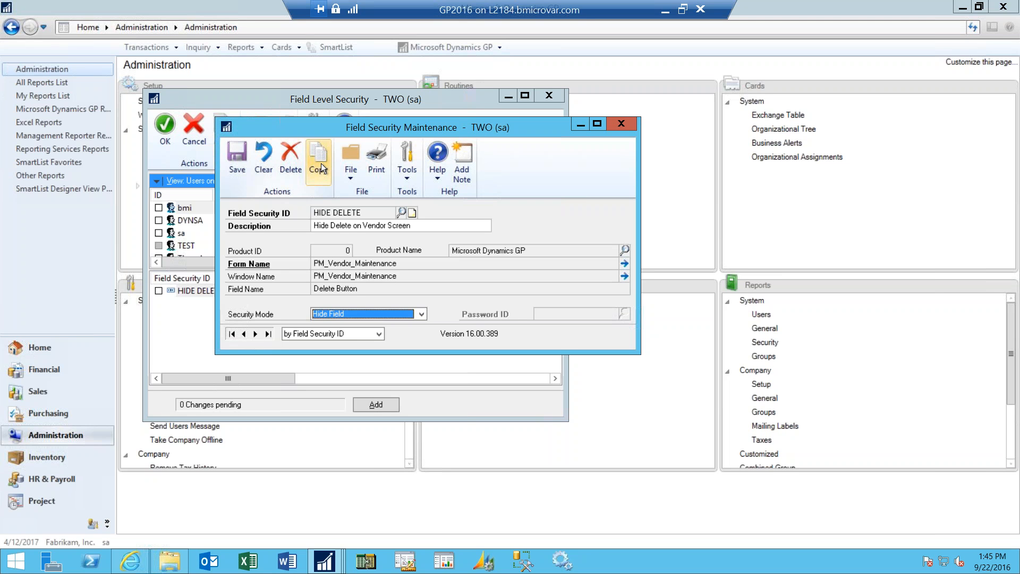
left_click(621, 126)
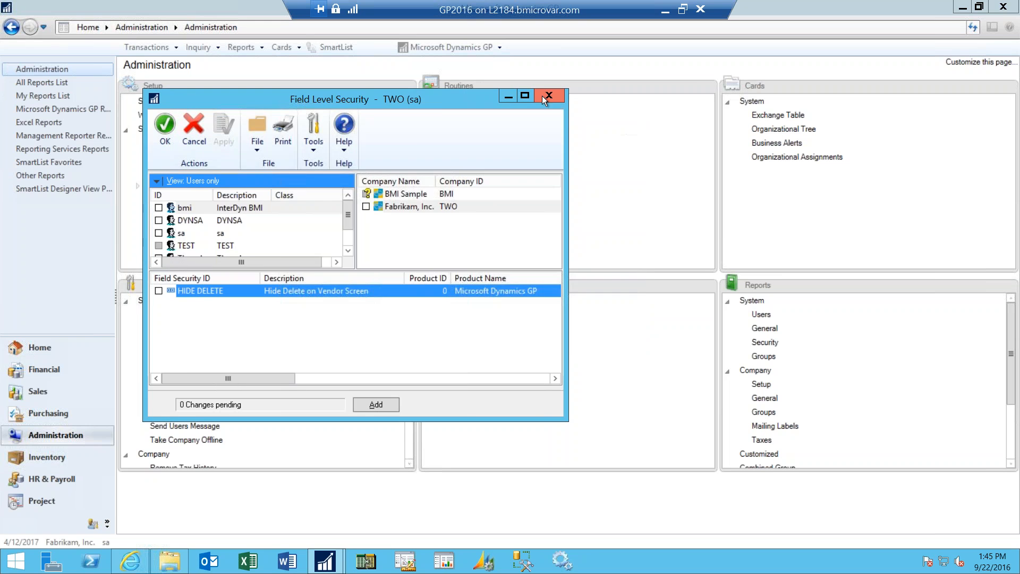
left_click(548, 97)
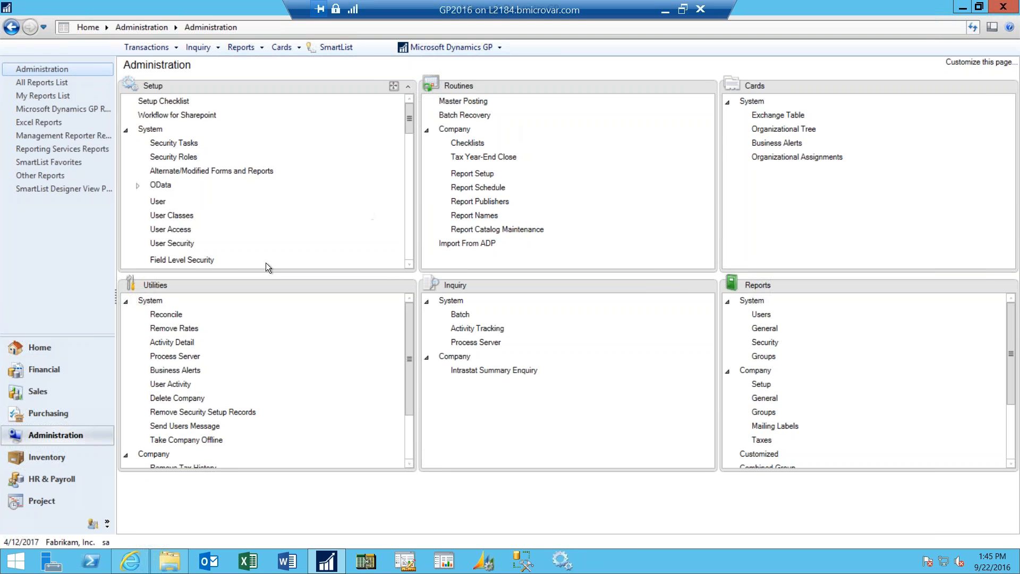
- Open Vendor Maintenance from the Purchasing cards and browse to the vendor record for Advanced Office Systems
left_click(53, 419)
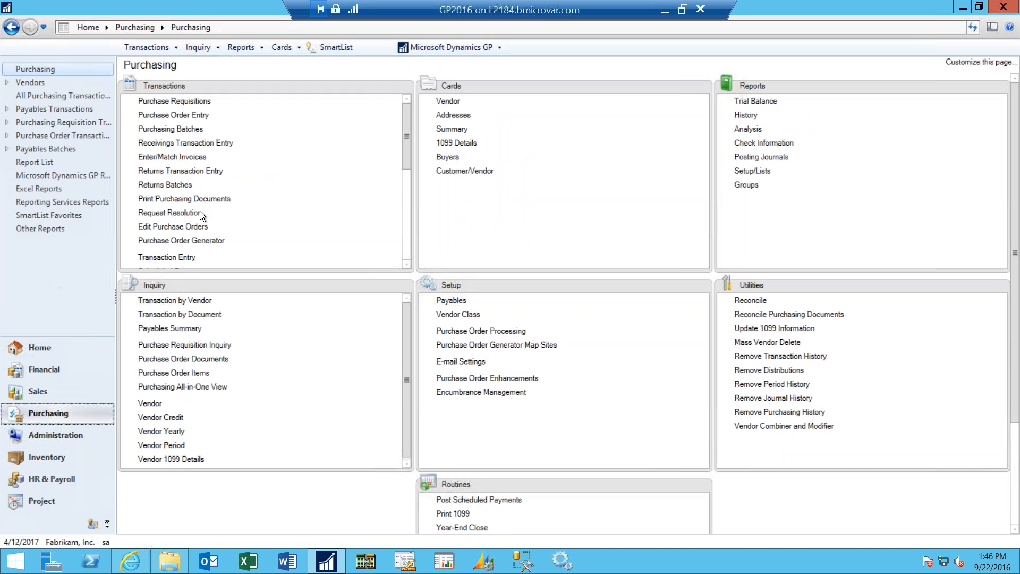
left_click(449, 102)
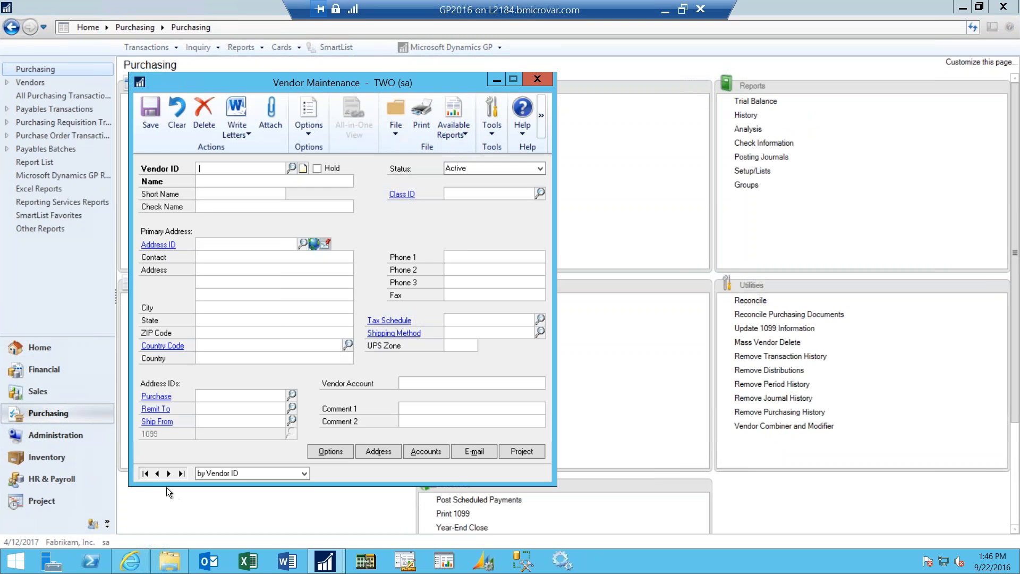
left_click(145, 474)
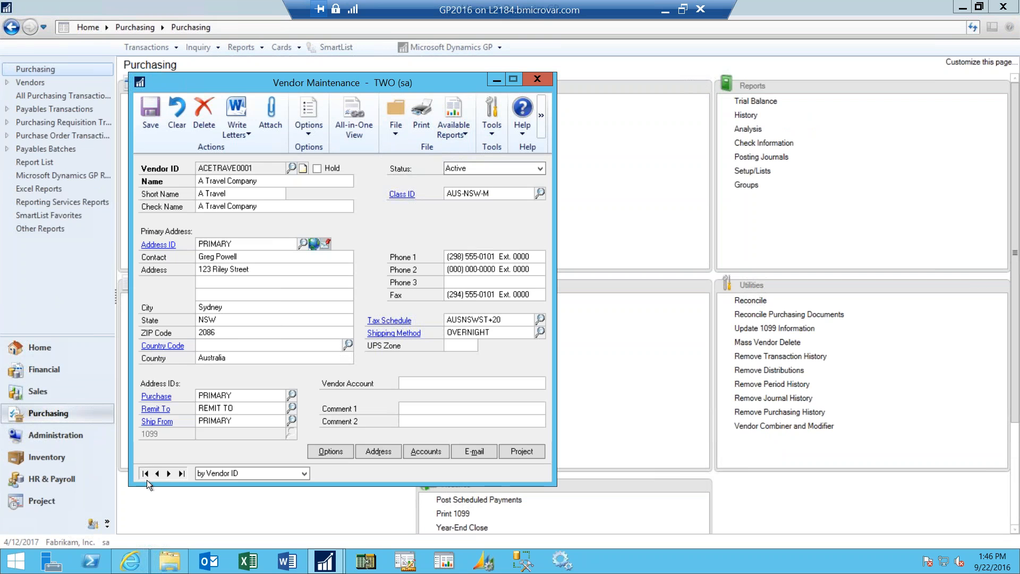
left_click(168, 473)
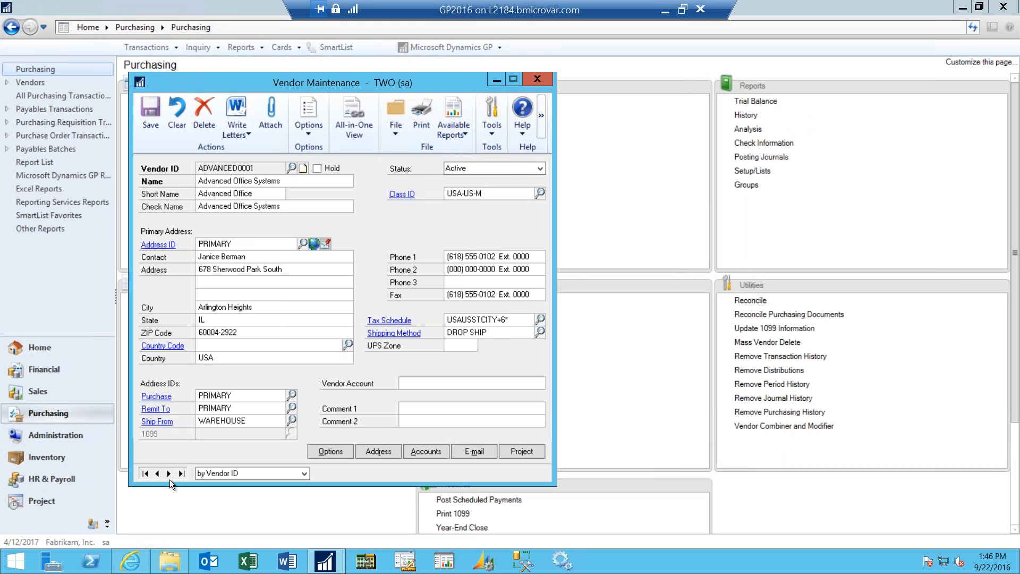
- Open the additional vendor accounts for the Purchases distribution of Advanced Office Systems and move that window aside
left_click(429, 452)
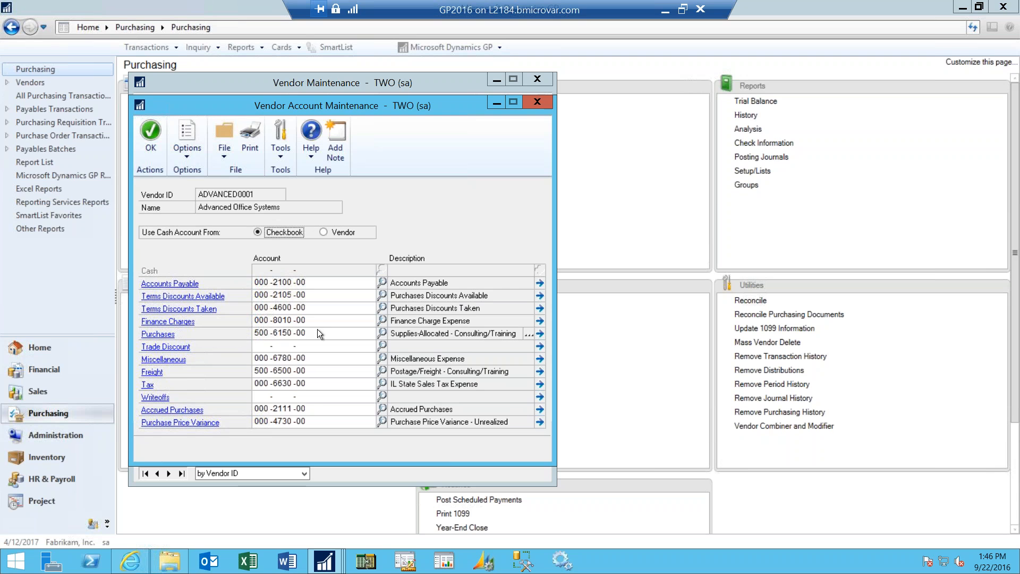
left_click(529, 335)
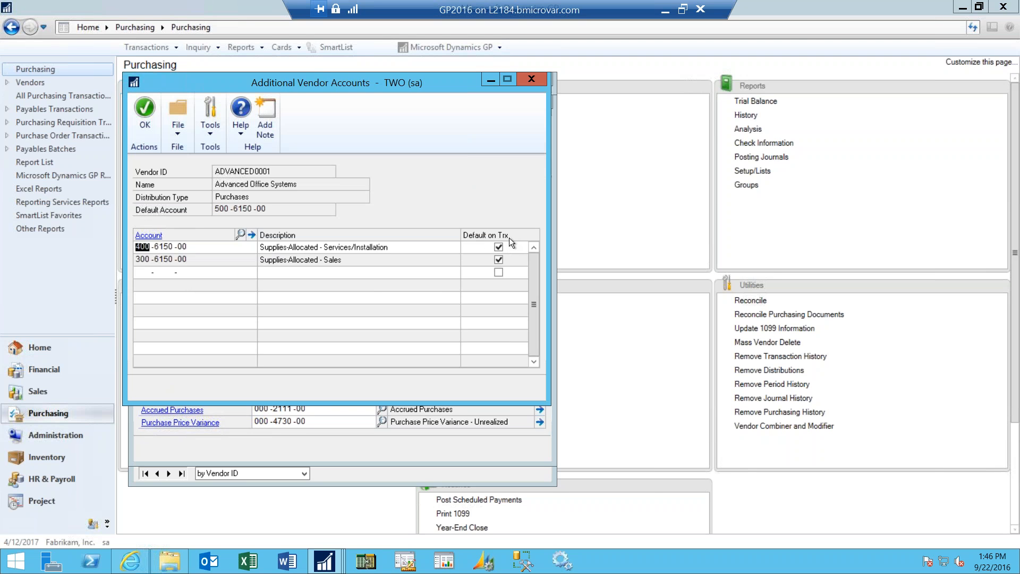
left_click_drag(465, 84, 683, 107)
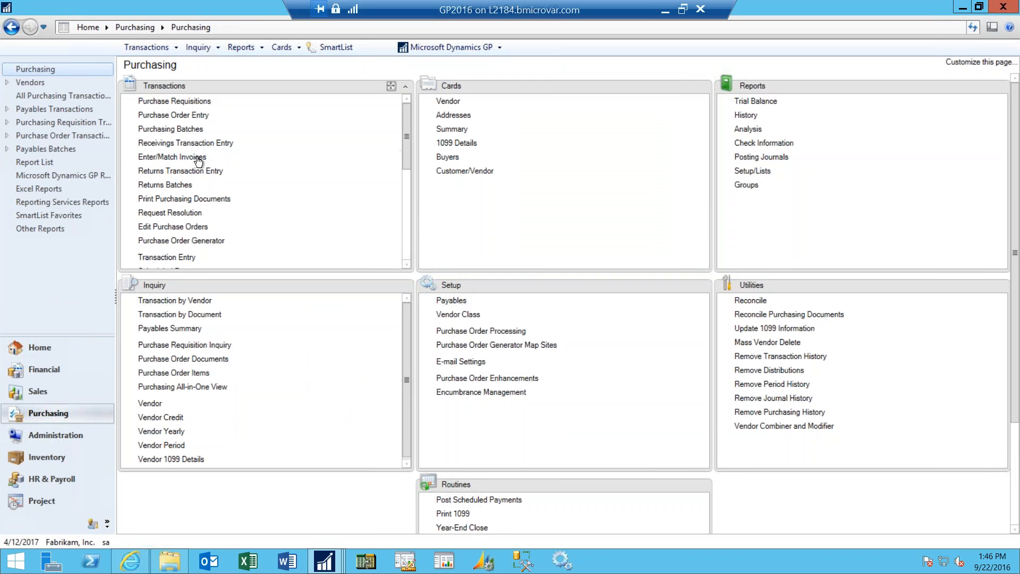
- Start a payables transaction from Purchasing and look up Advanced Office Systems as its vendor
left_click(193, 257)
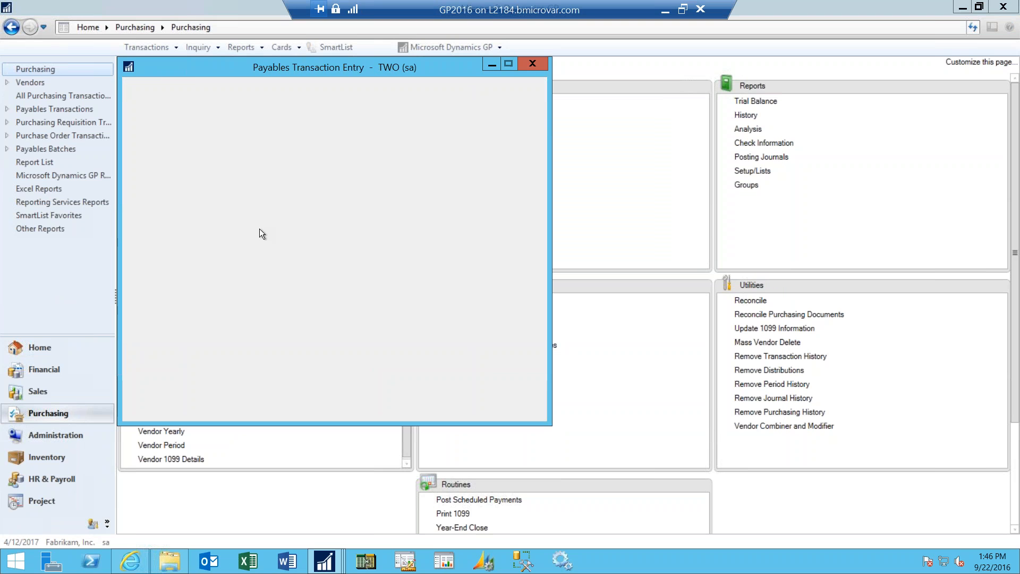
left_click(239, 203)
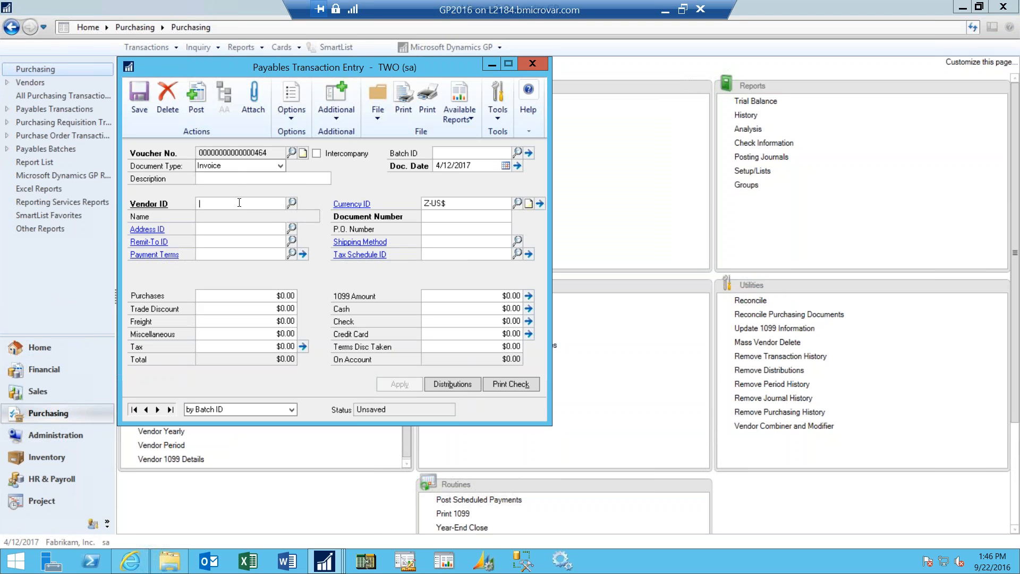
left_click(292, 203)
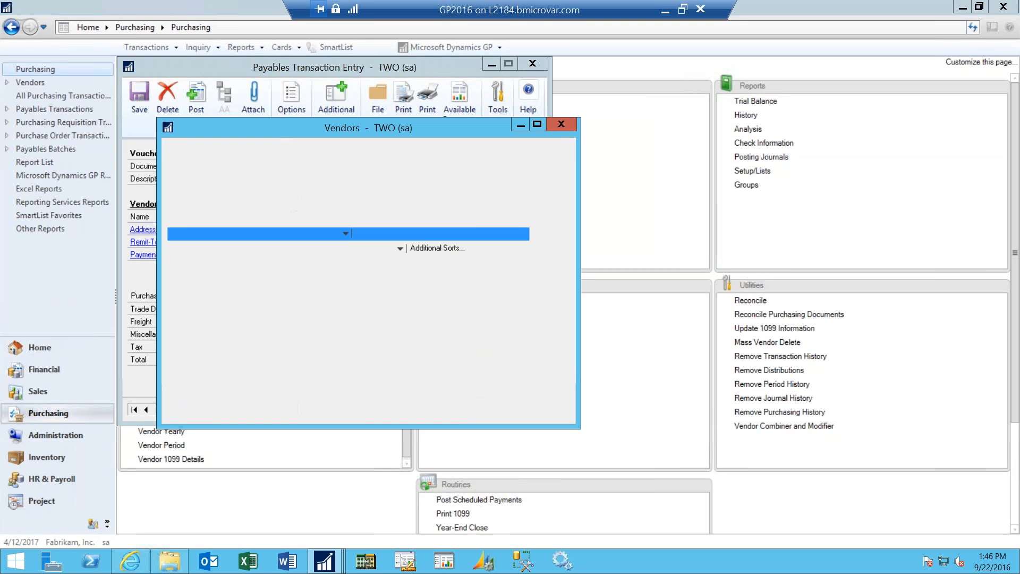
double_click(285, 271)
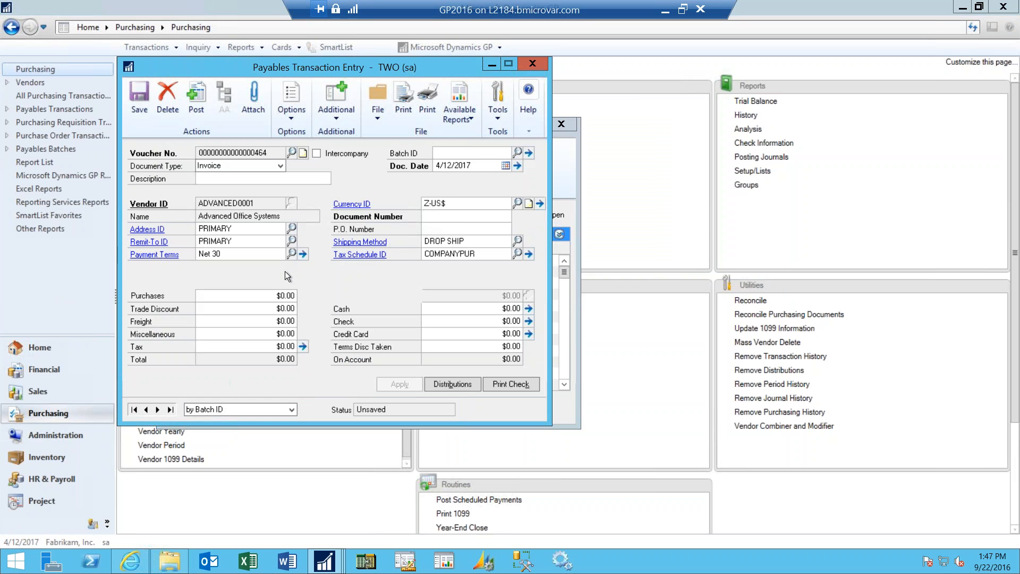
- Enter document number 543 and a purchases amount of $1,000.00 on the invoice, and open its distributions
type("543")
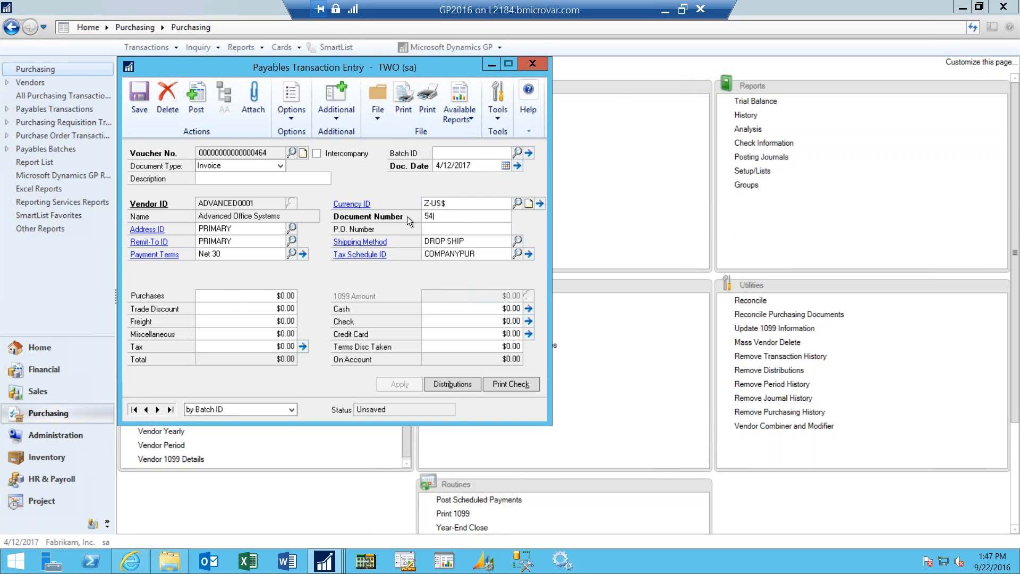
left_click(287, 296)
type("1000")
key("Tab")
left_click(453, 384)
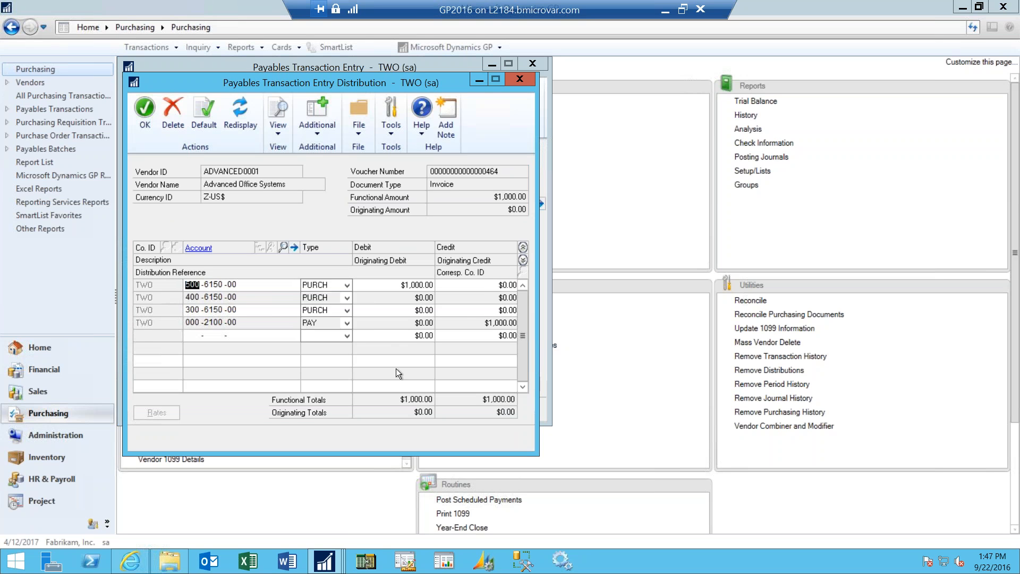
- Preview the open windows to compare the Additional Vendor Accounts setup with the invoice's purchase distributions
left_click(325, 562)
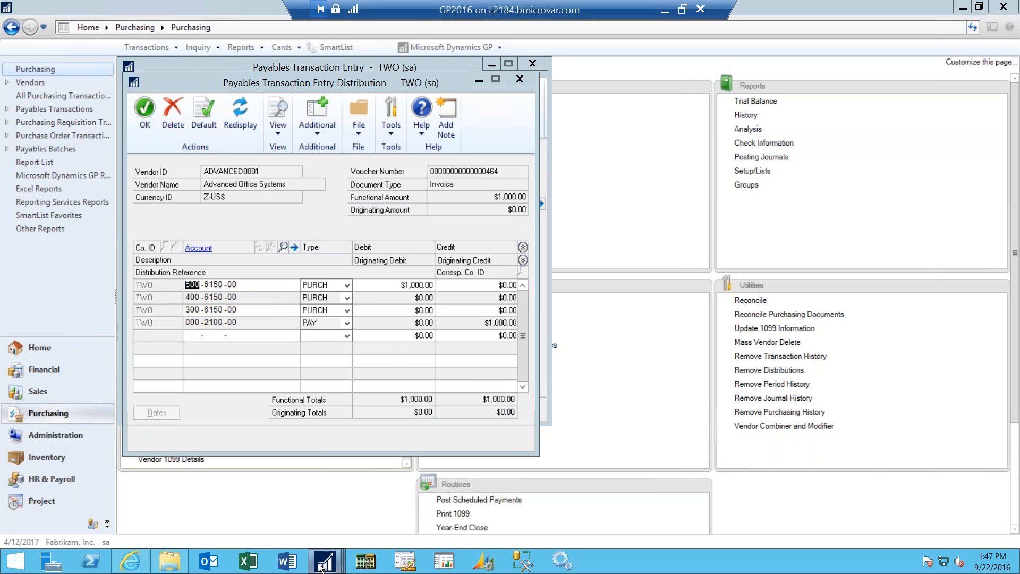
mouse_move(369, 514)
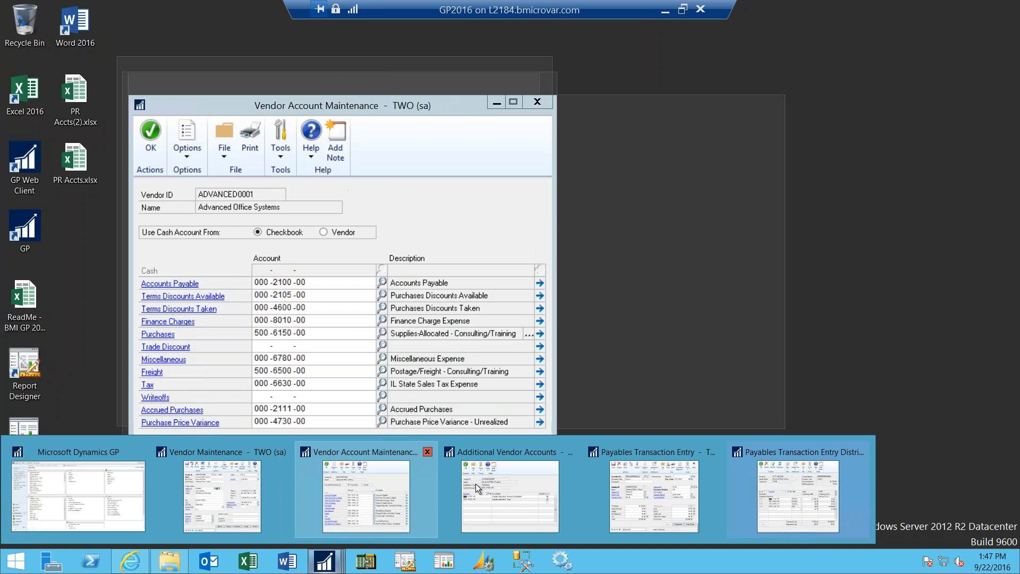
mouse_move(502, 494)
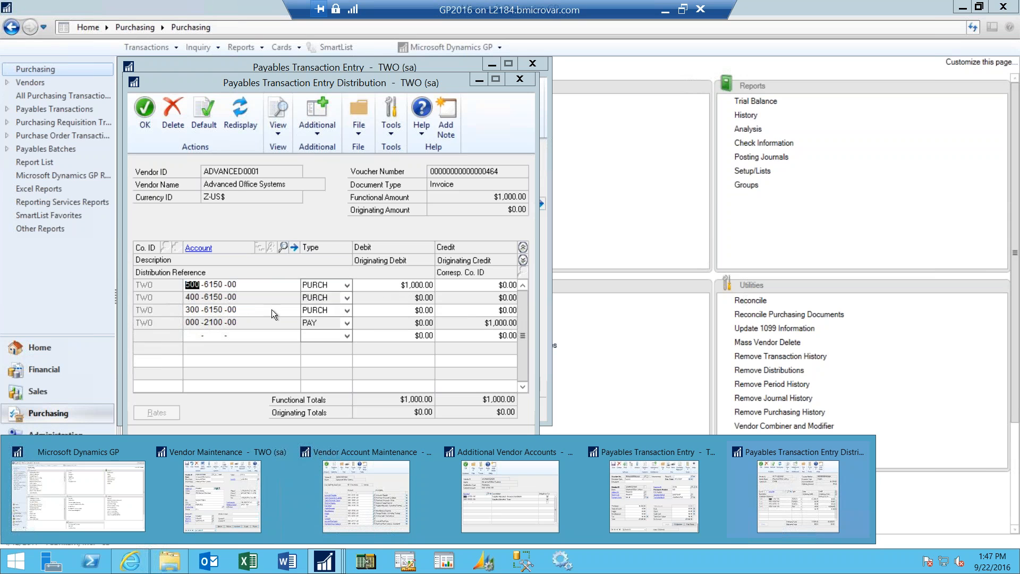
- Split the purchase debits across the three PURCH distribution lines as $500.00, $250.00 and $250.00
left_click(397, 285)
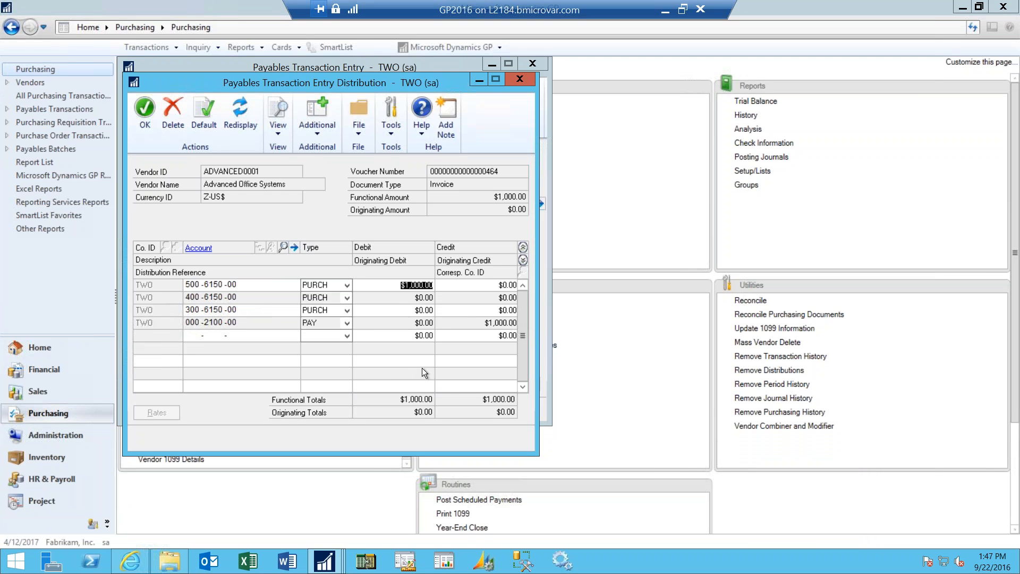
type("500")
left_click(404, 296)
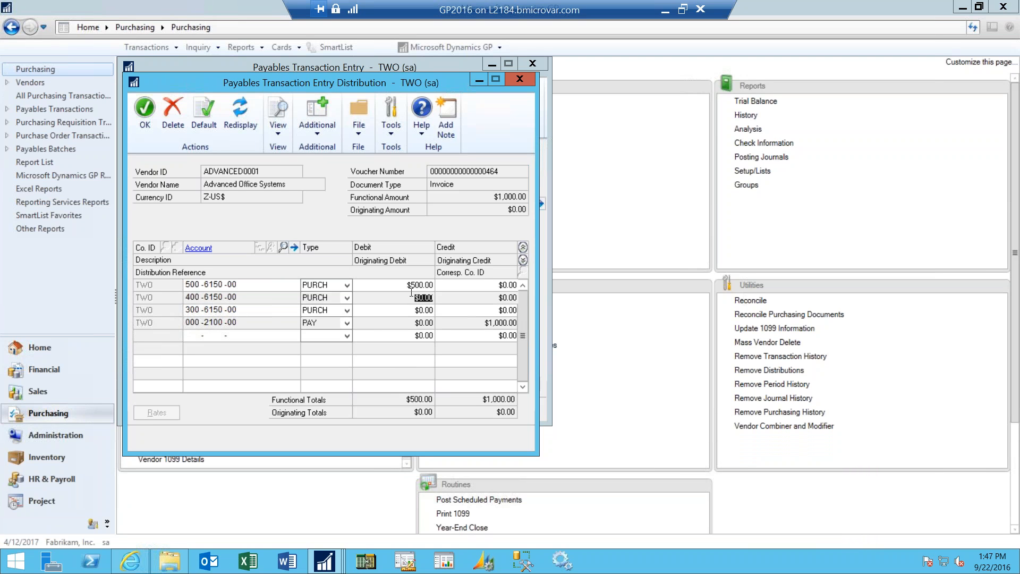
type("250")
key("Tab")
left_click(407, 313)
type("250")
key("Tab")
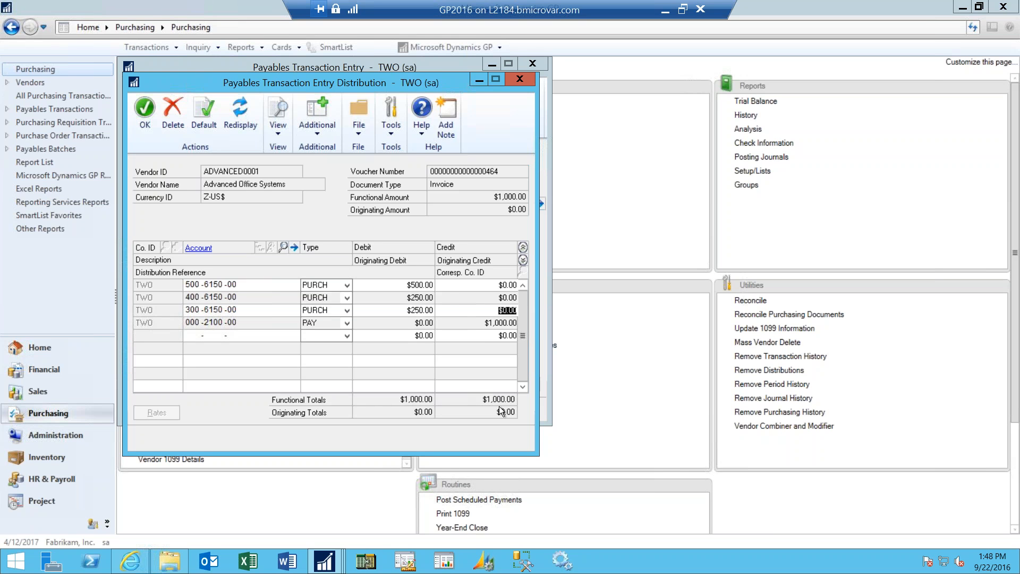
- Accept the invoice distributions and close the payables transaction entry
left_click(144, 110)
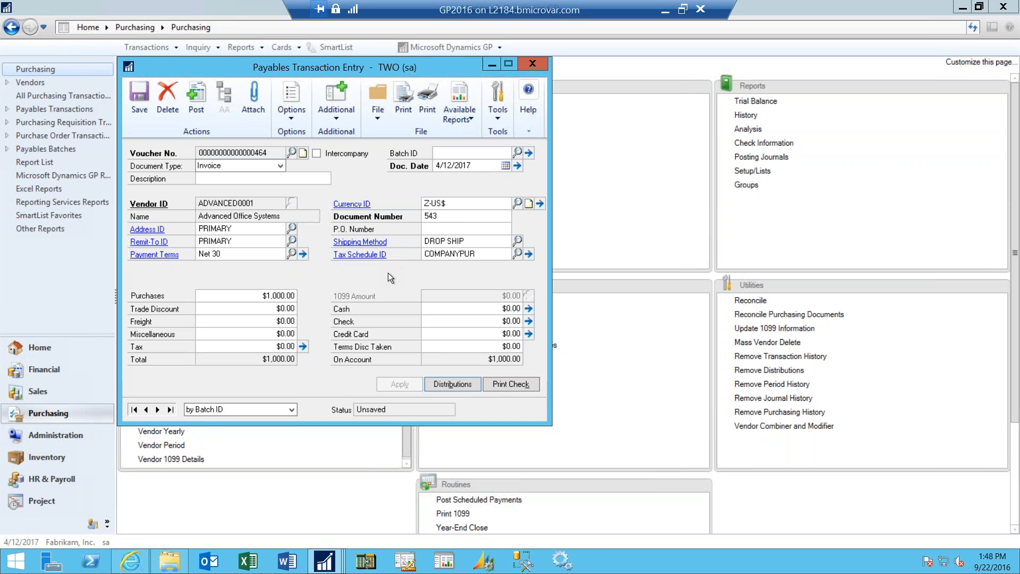
left_click(551, 61)
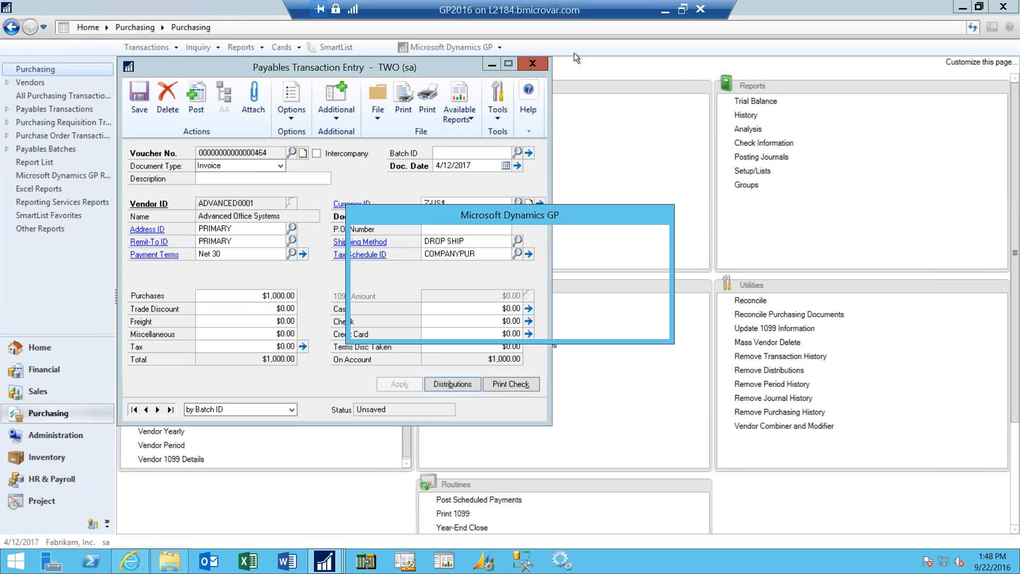
left_click(511, 320)
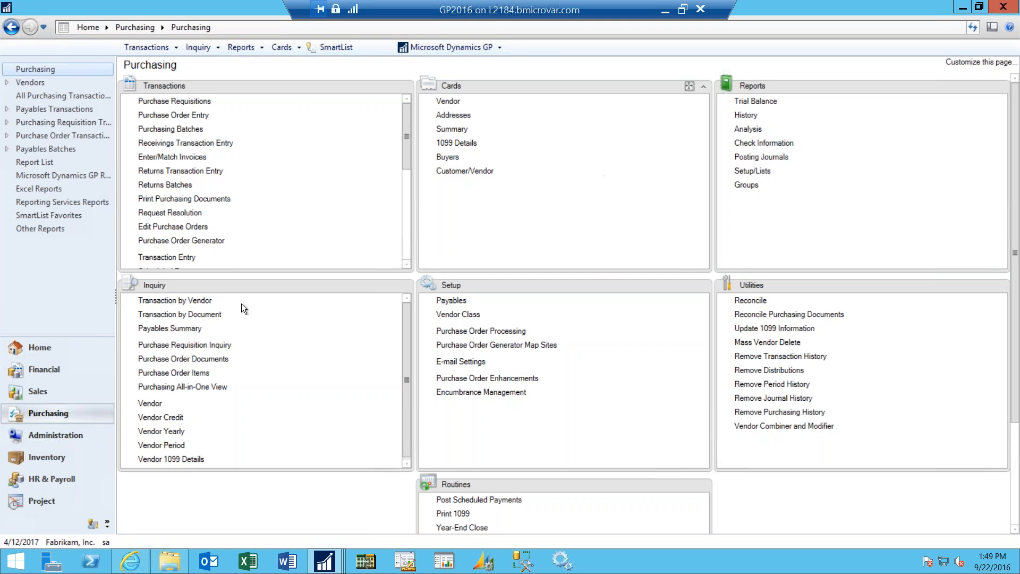
- Examine the properties of the Vendor Maintenance shortcut on the Home page, including its keyboard shortcut, and cancel out
left_click(41, 348)
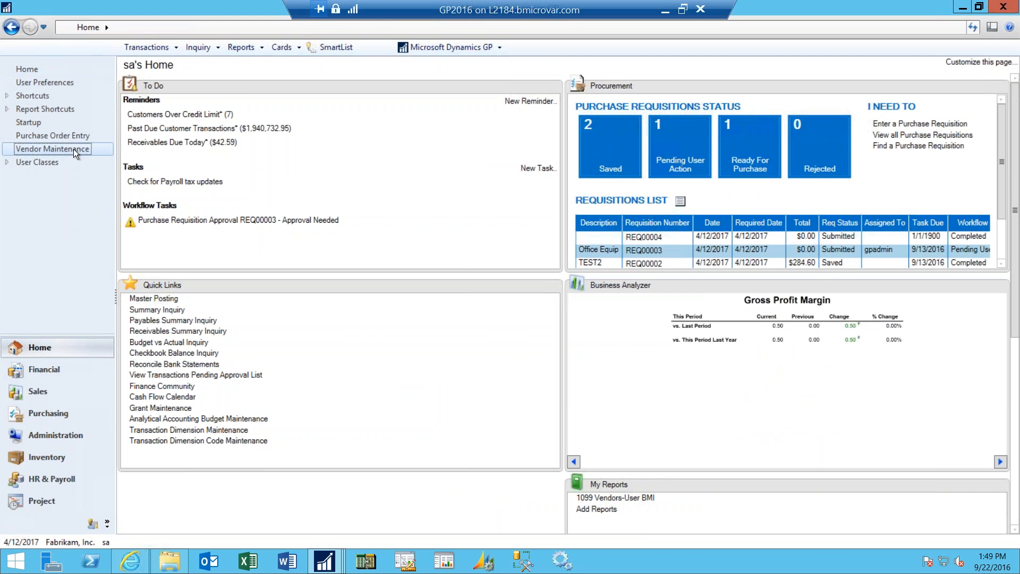
right_click(73, 148)
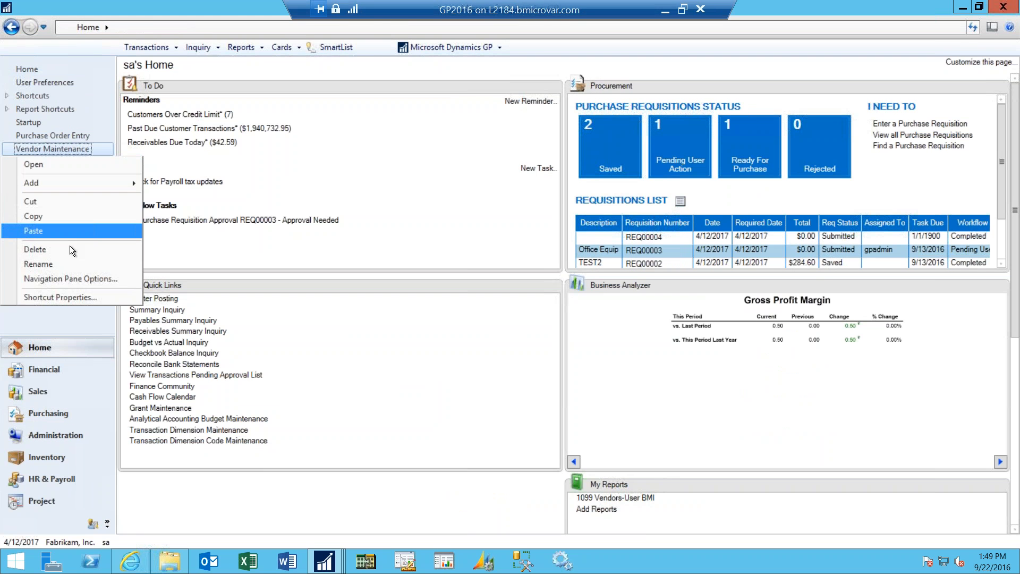
left_click(80, 298)
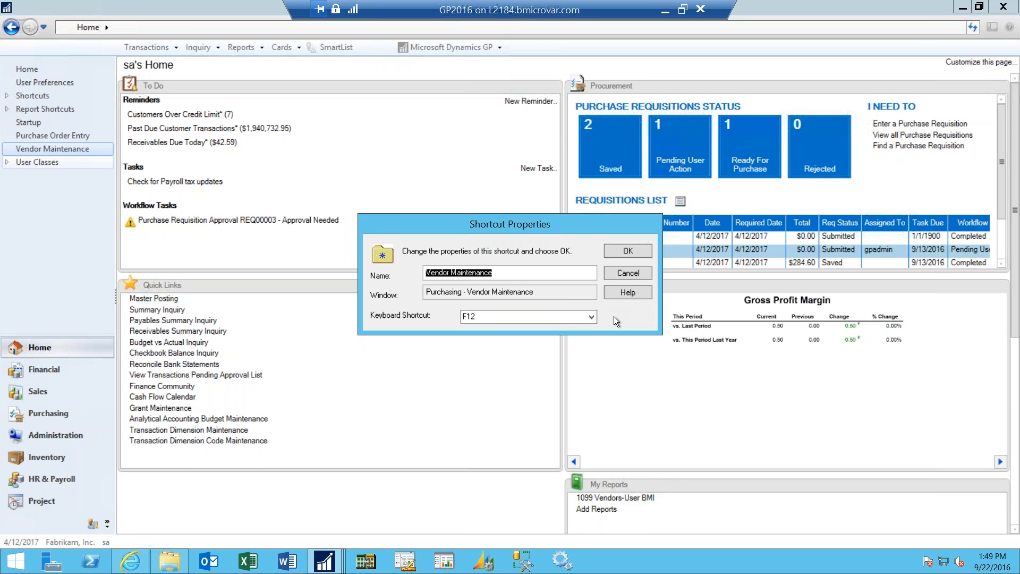
left_click(617, 275)
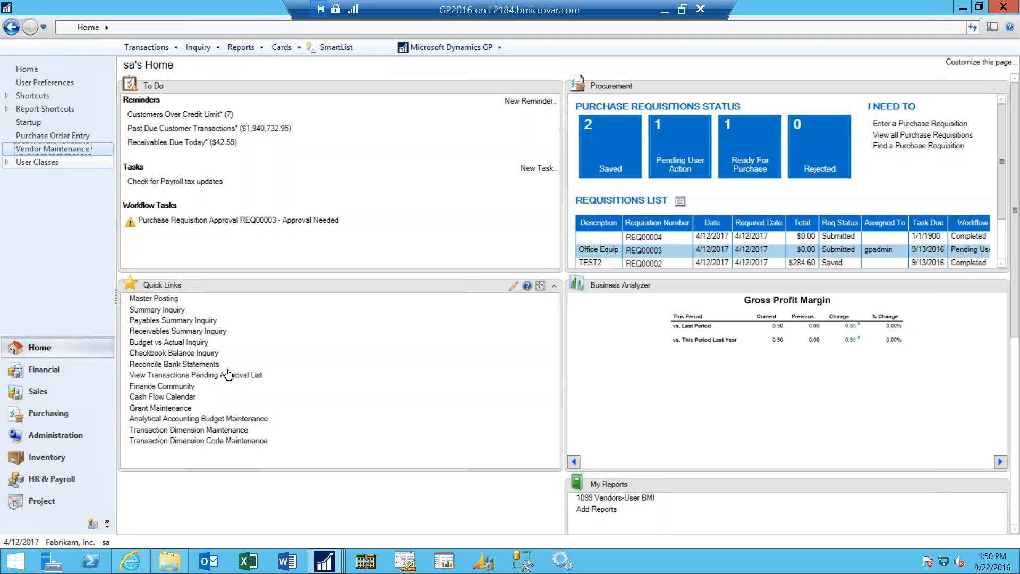
- Open the Purchase Orders Pending Approval list under the Purchasing series and mark all of its records
left_click(53, 371)
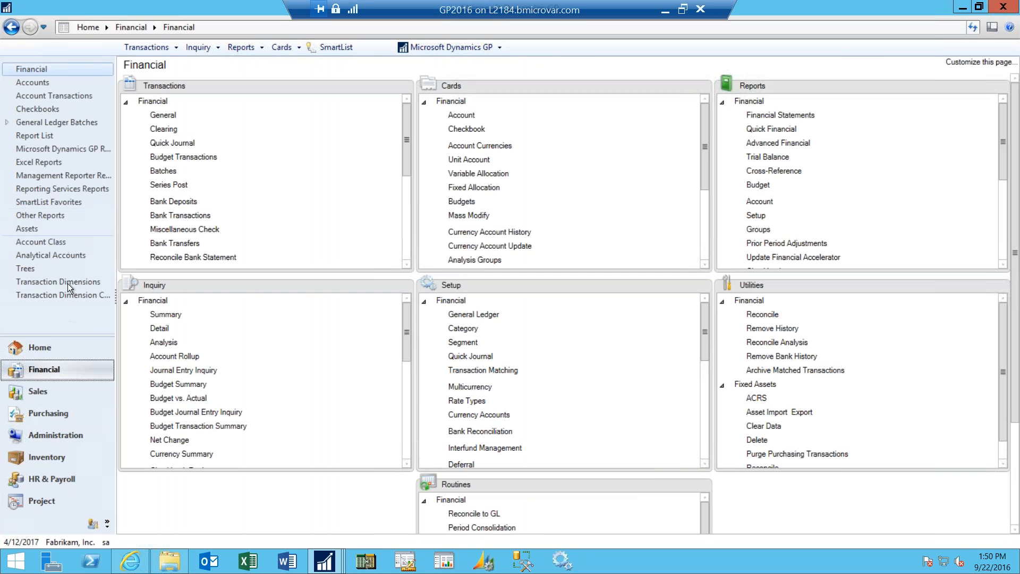
left_click(43, 414)
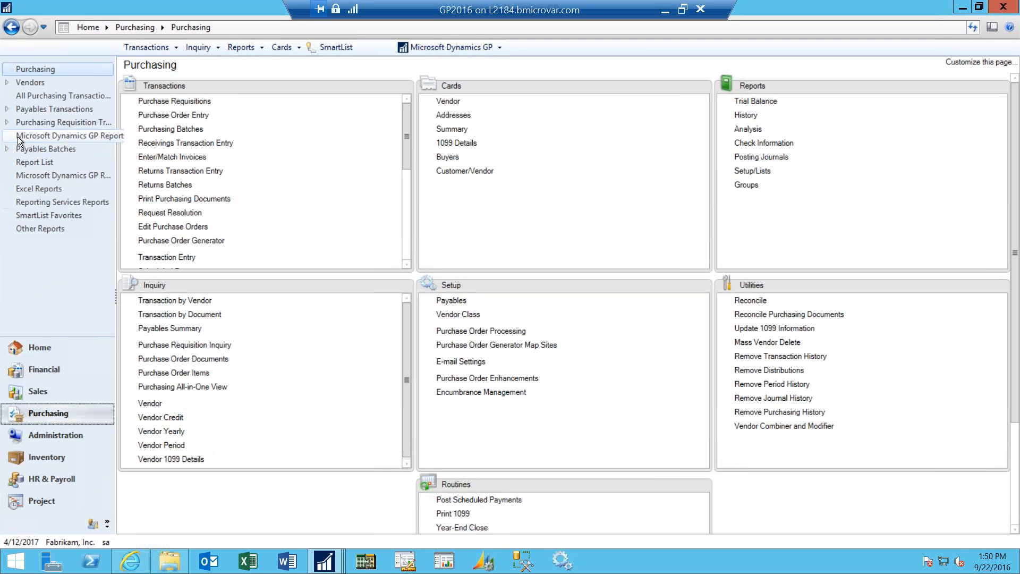
left_click(6, 136)
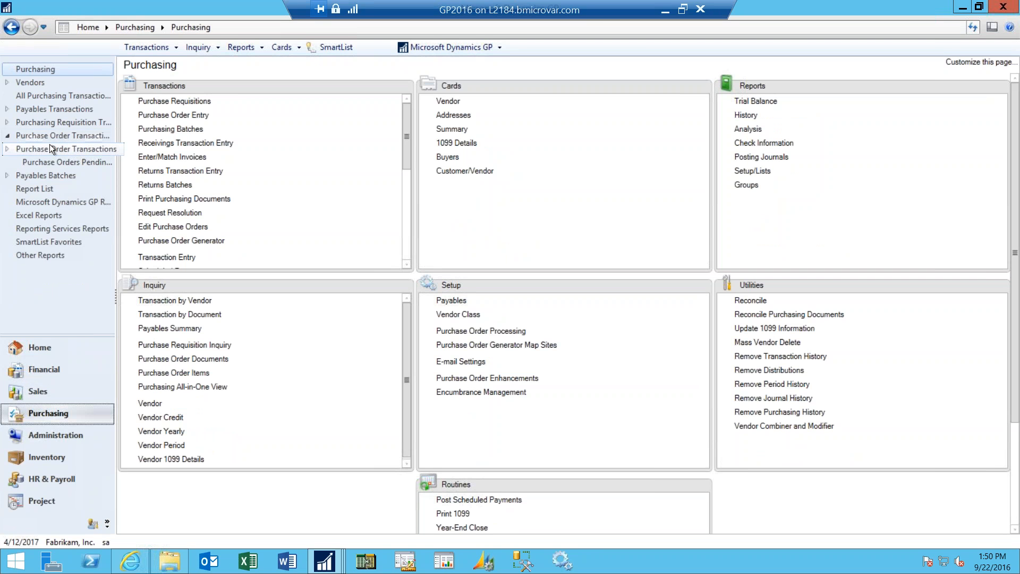
left_click(72, 164)
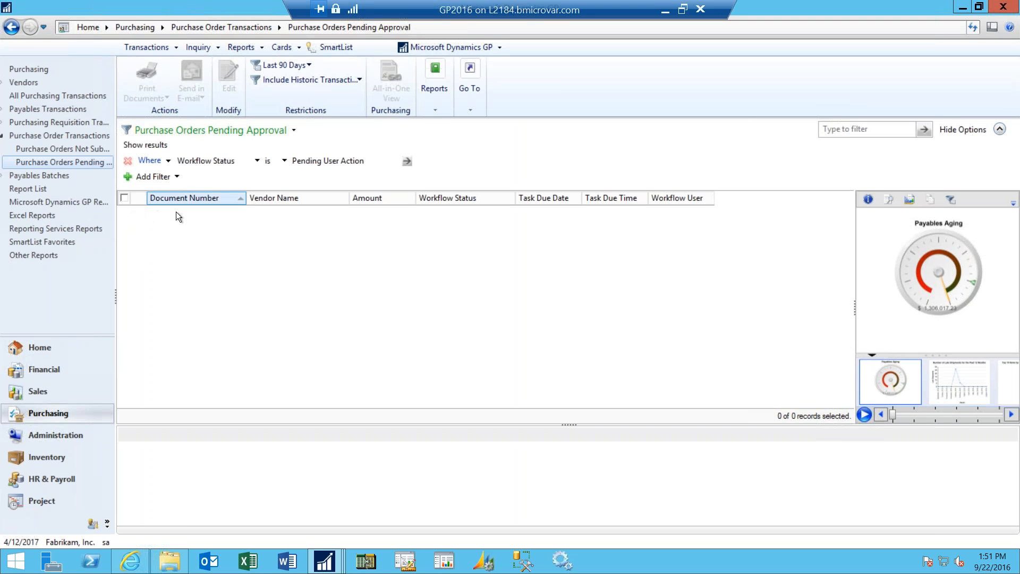
left_click(126, 199)
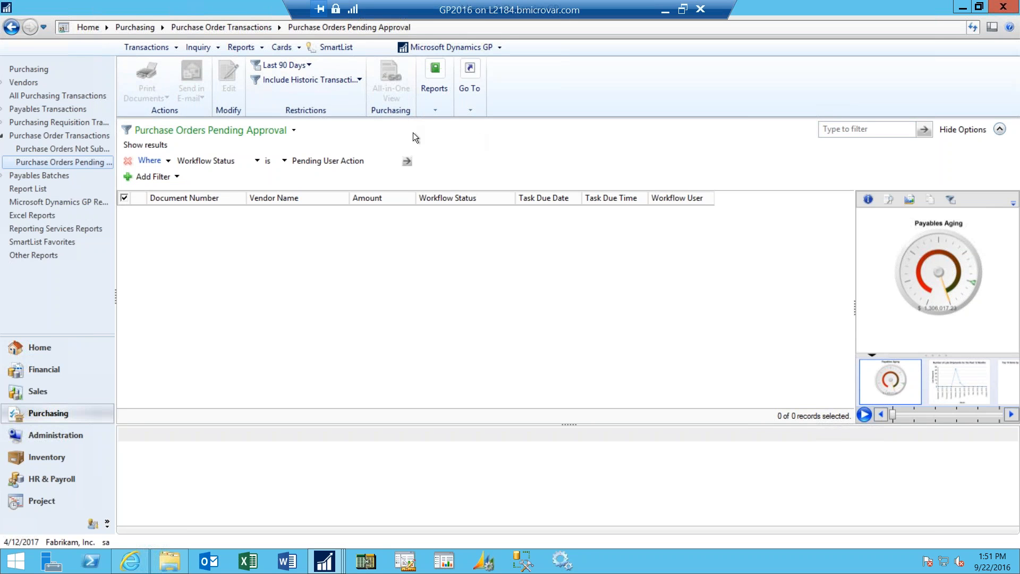
- View requisition REQ00003 from the Purchasing Requisitions Pending Approval list and mark it for the workflow actions
left_click(3, 124)
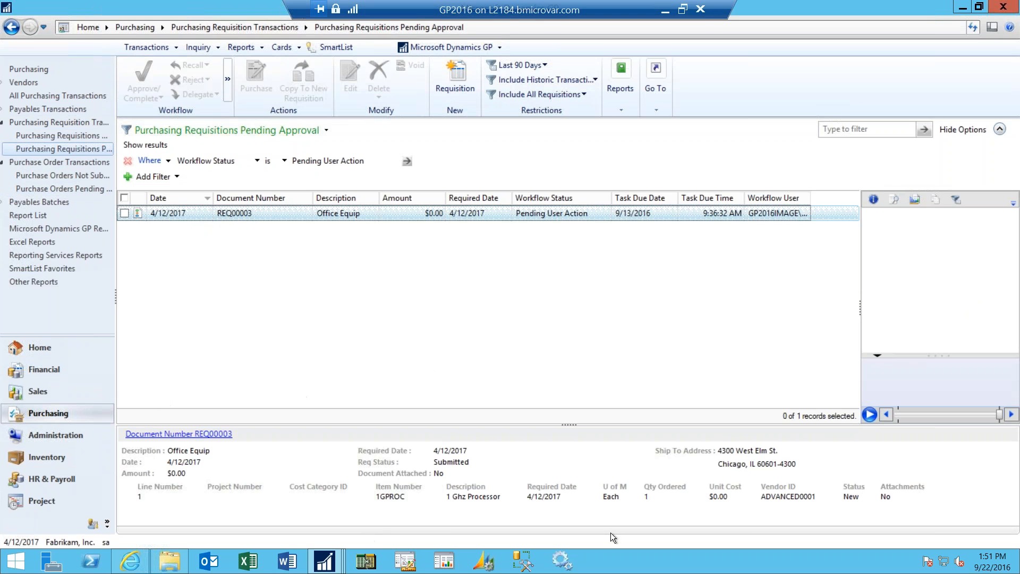
left_click(123, 215)
left_click(124, 214)
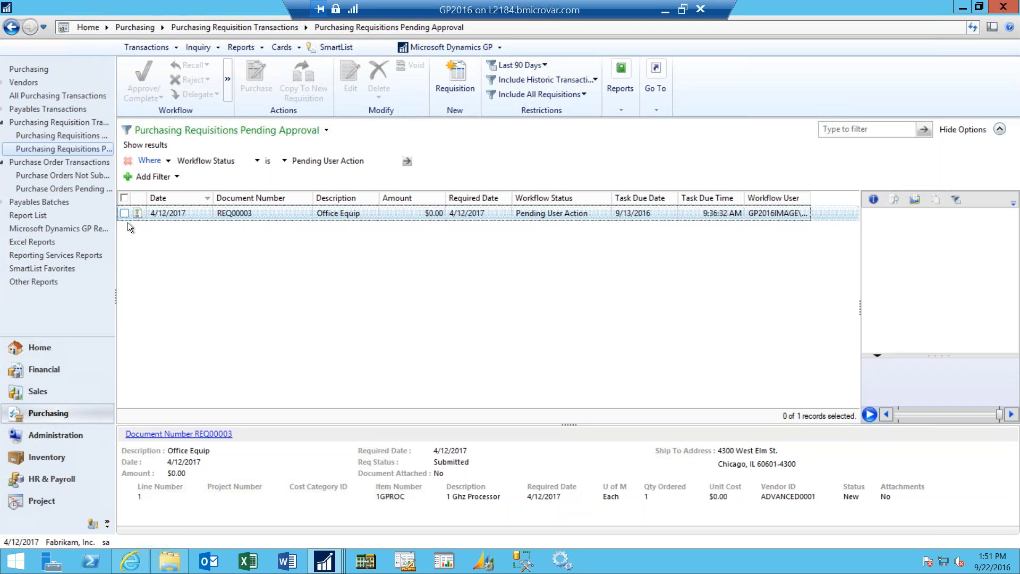
left_click(214, 435)
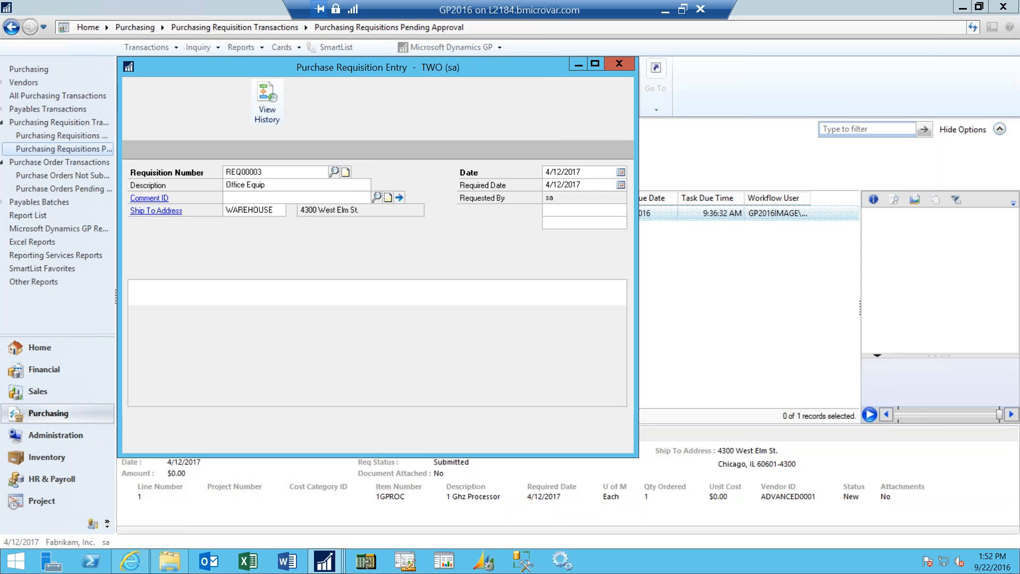
left_click(620, 65)
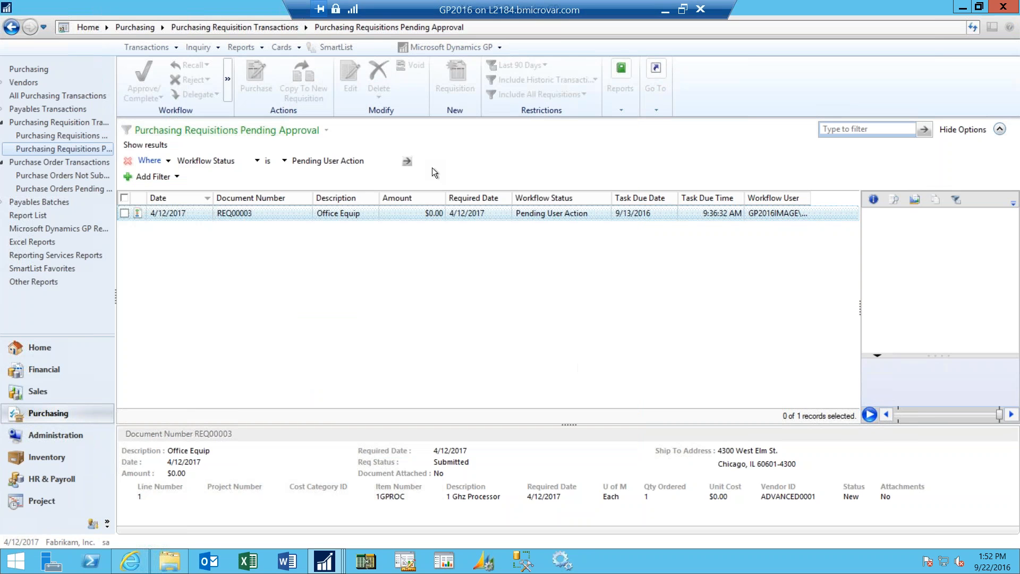
left_click(123, 213)
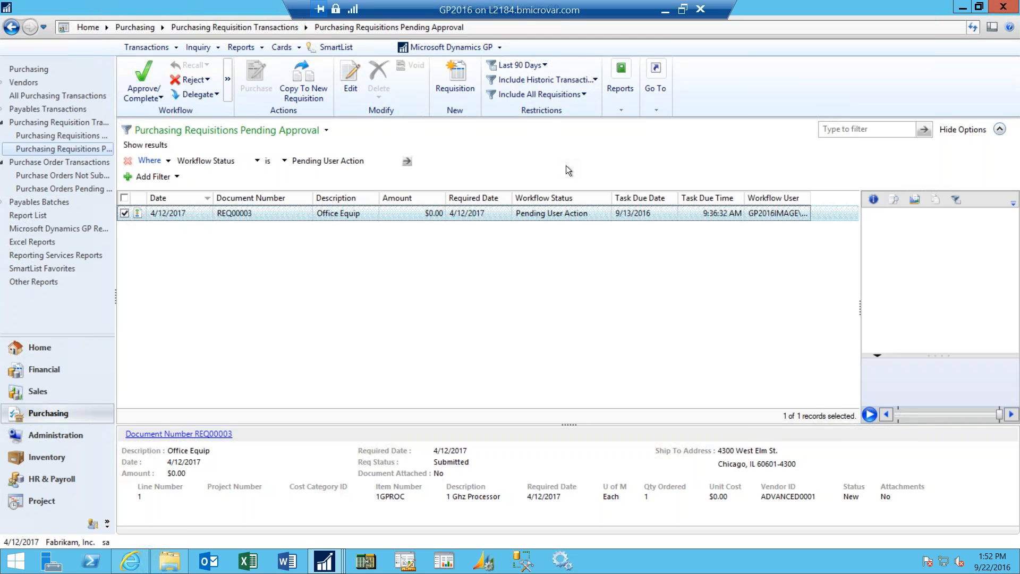
- View the document attachments of vendor ADVANCED0001 from its vendor card, and close both windows
left_click(67, 350)
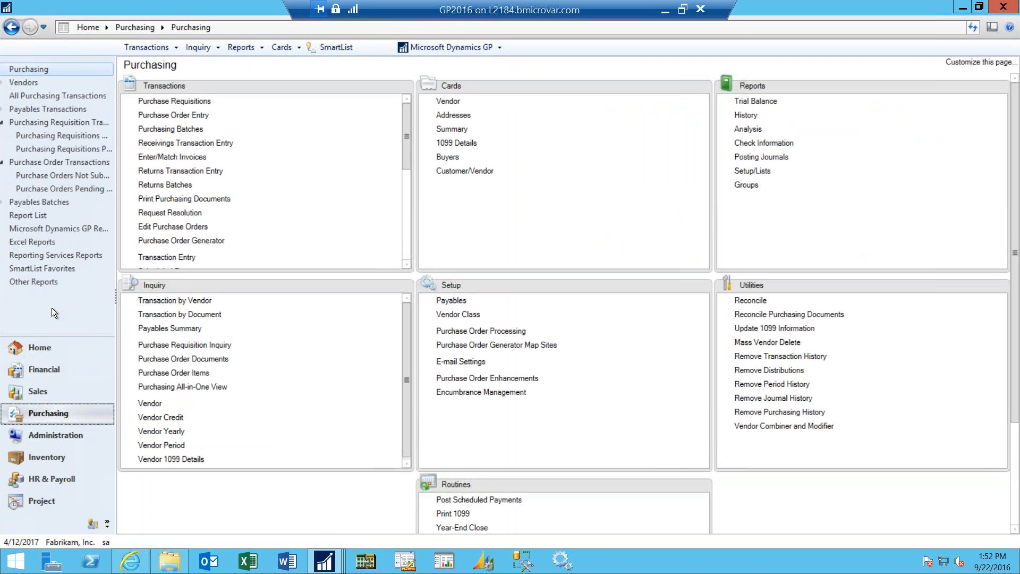
left_click(453, 105)
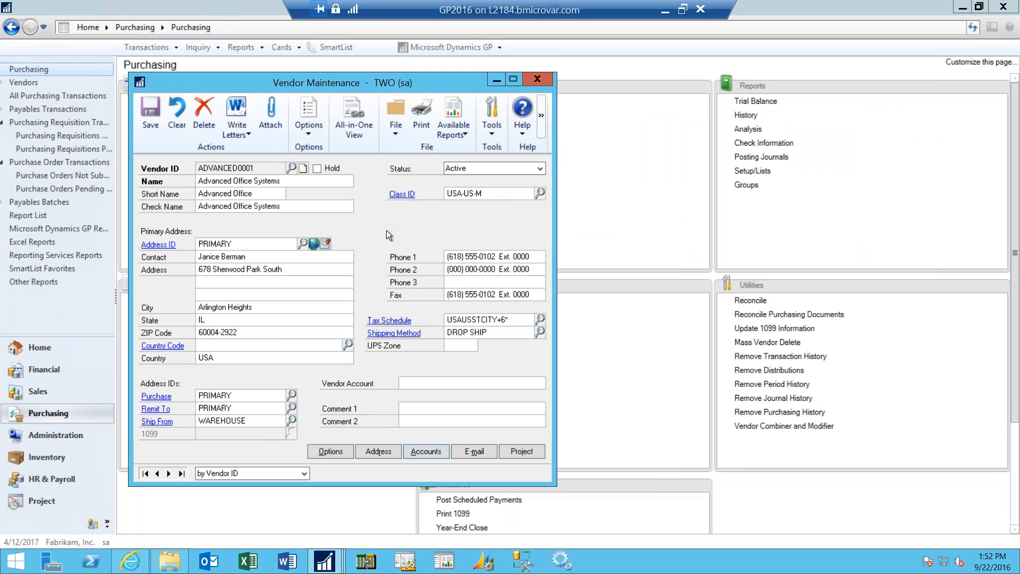
left_click(269, 122)
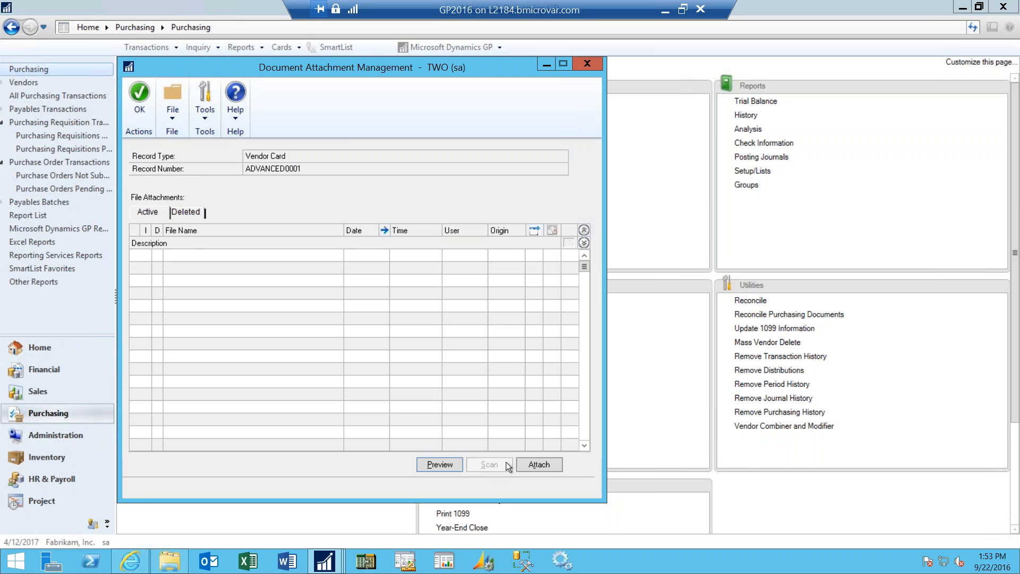
left_click(589, 65)
left_click(540, 75)
- Open the resource descriptions for tables and bring up the table names lookup
left_click(429, 50)
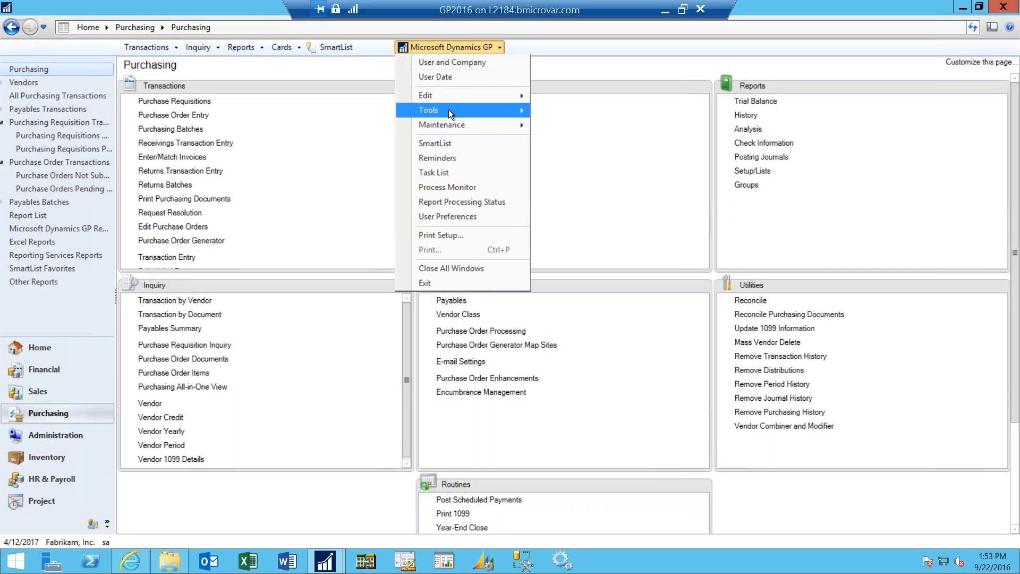
mouse_move(449, 111)
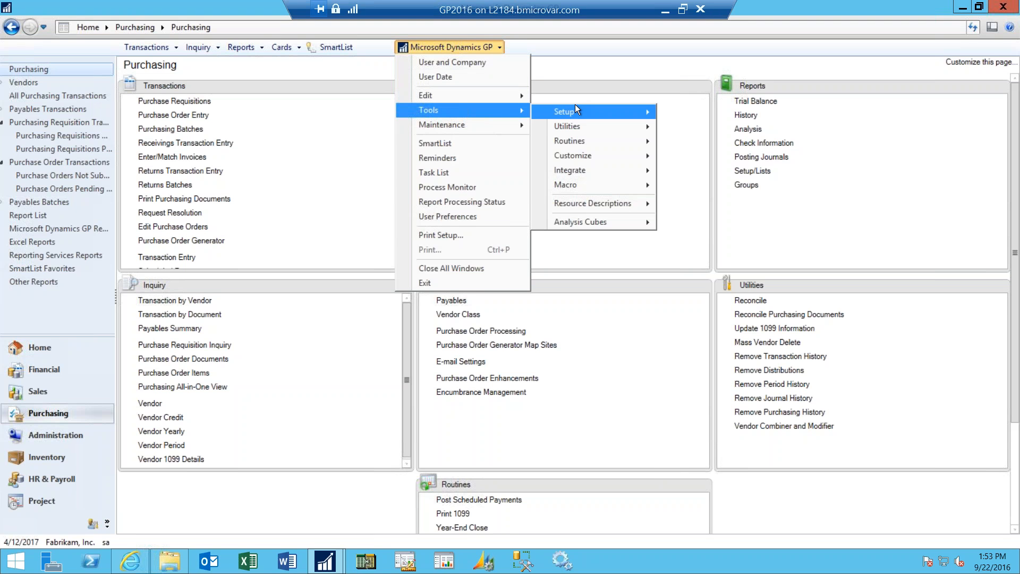
mouse_move(611, 209)
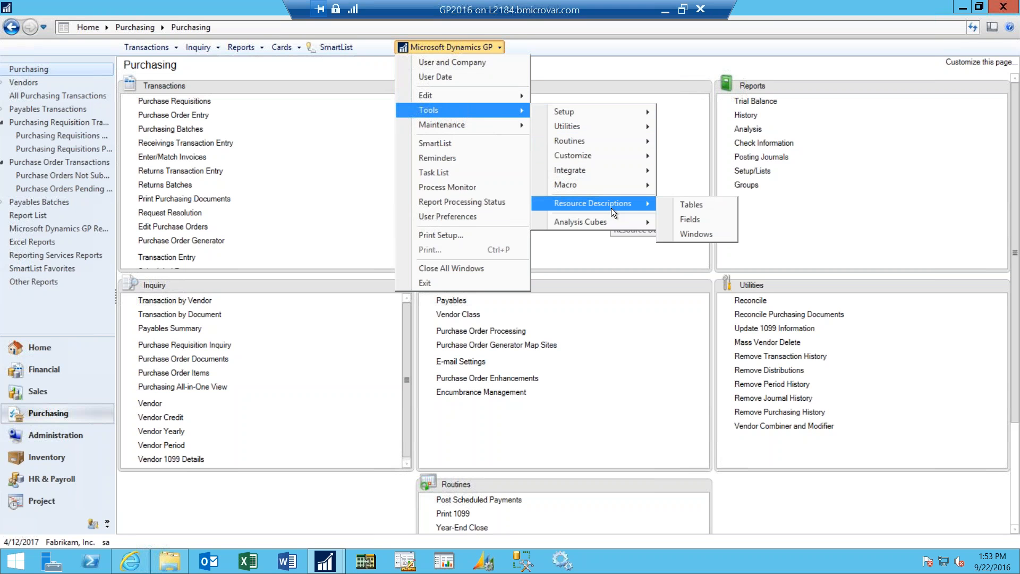
left_click(705, 206)
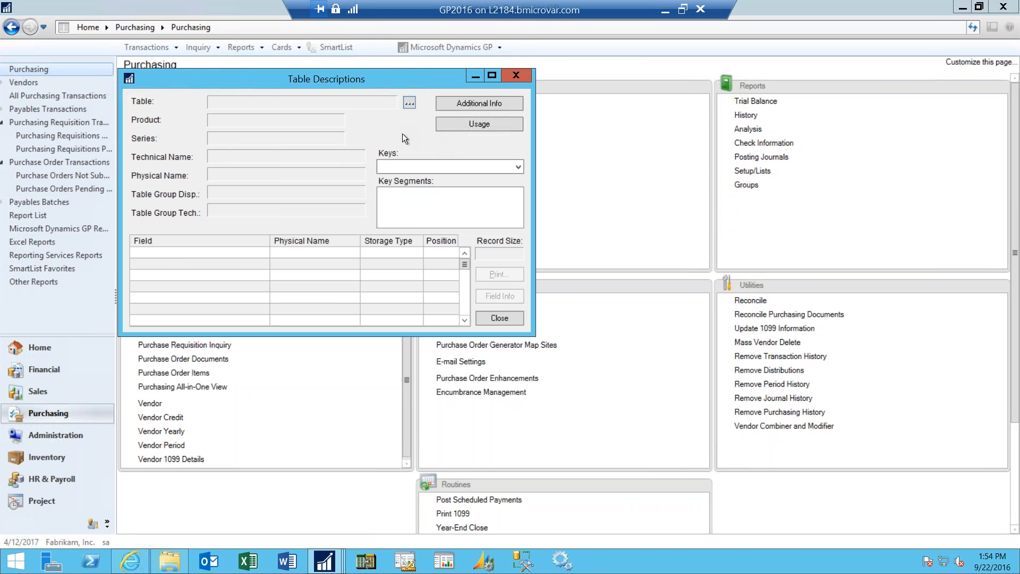
left_click(410, 104)
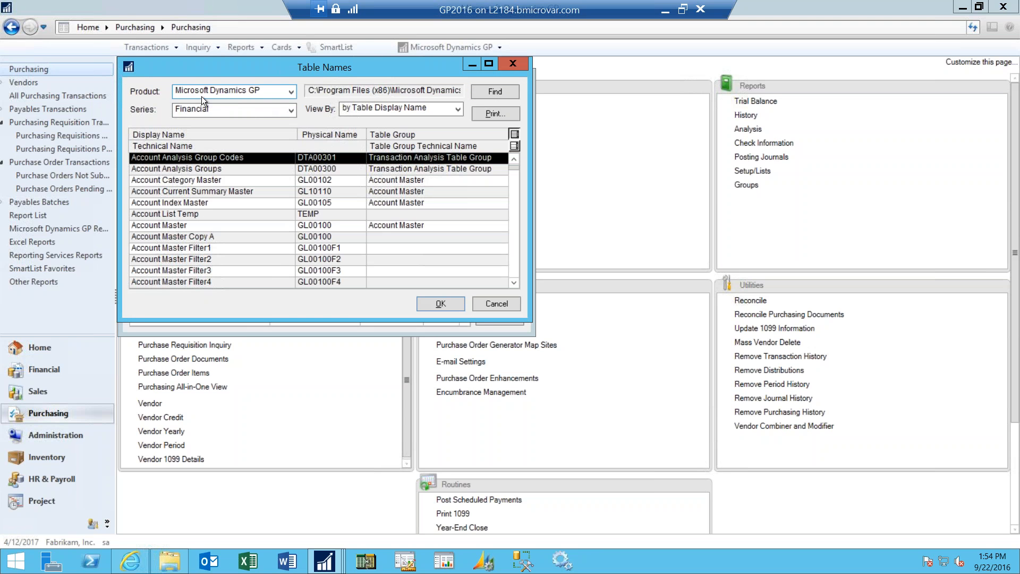
- Review the available series and sort the Financial tables by table group technical name
left_click(292, 109)
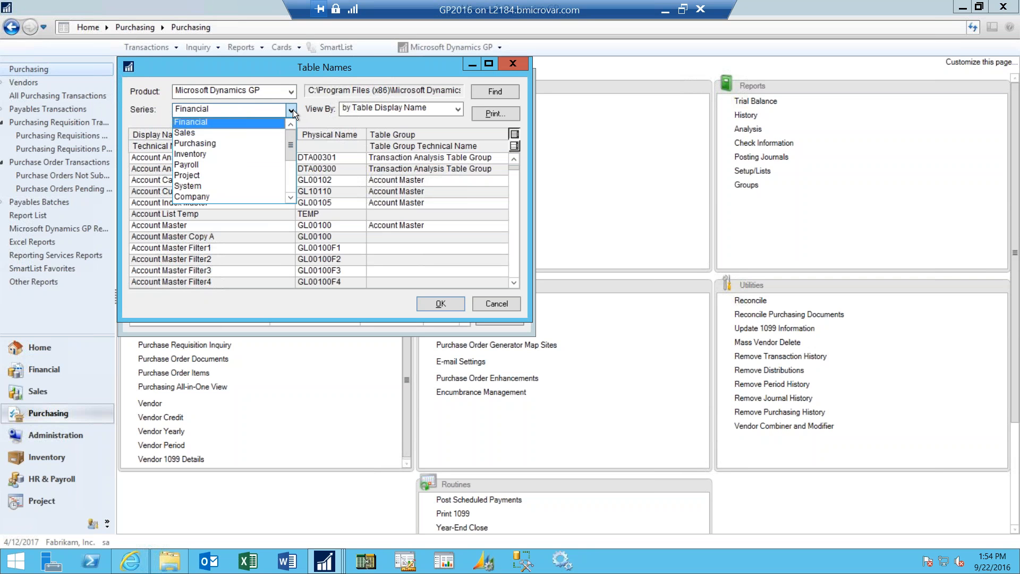
left_click(320, 116)
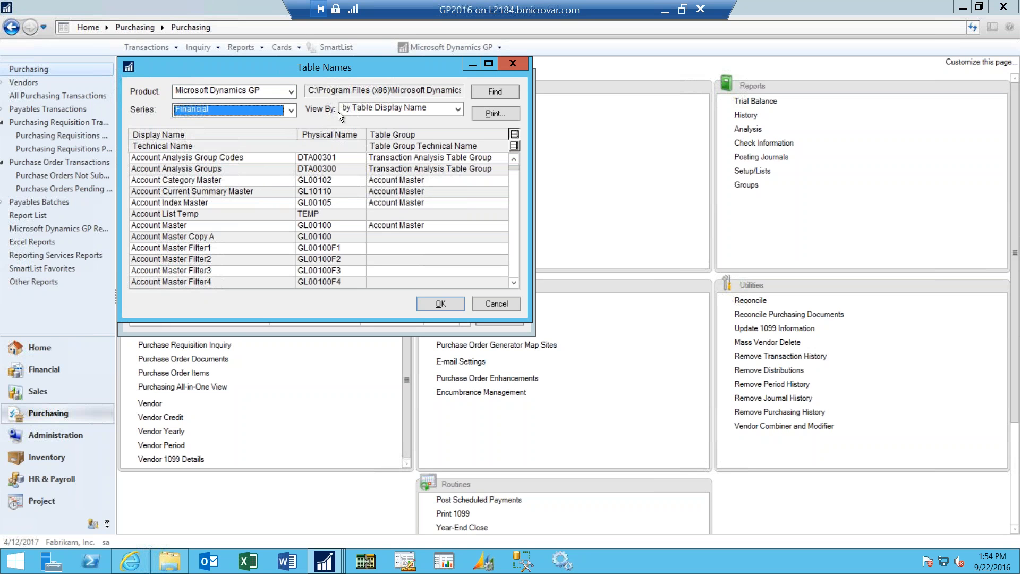
left_click(458, 110)
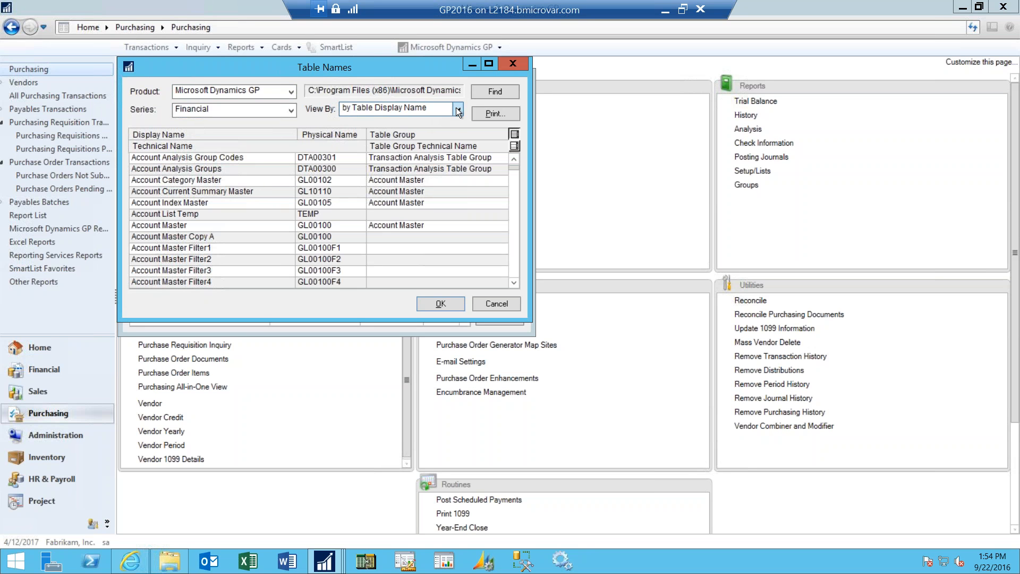
left_click(417, 132)
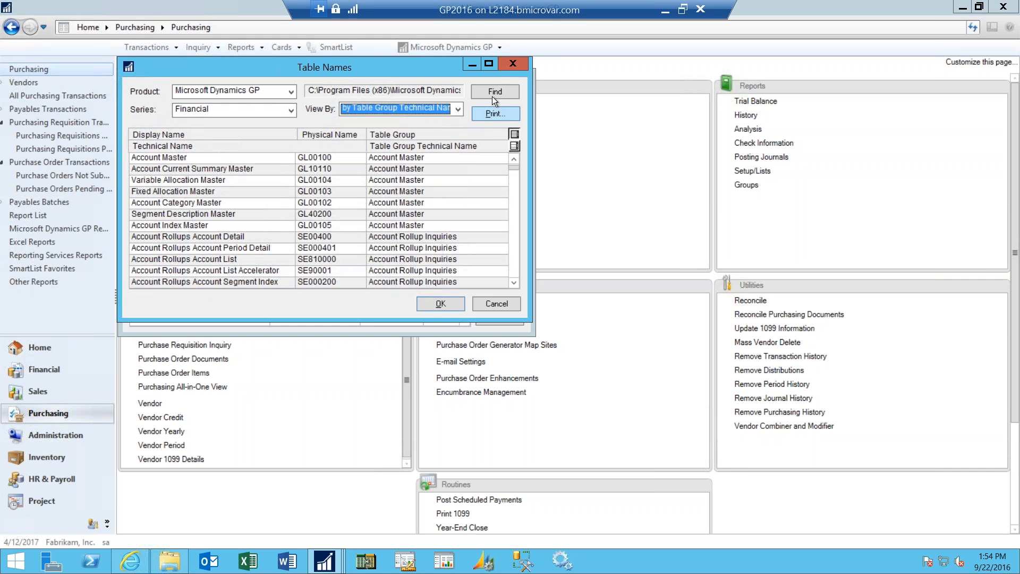
- Print the table list to the screen, search it for "Budget", and close the report and table windows
left_click(496, 112)
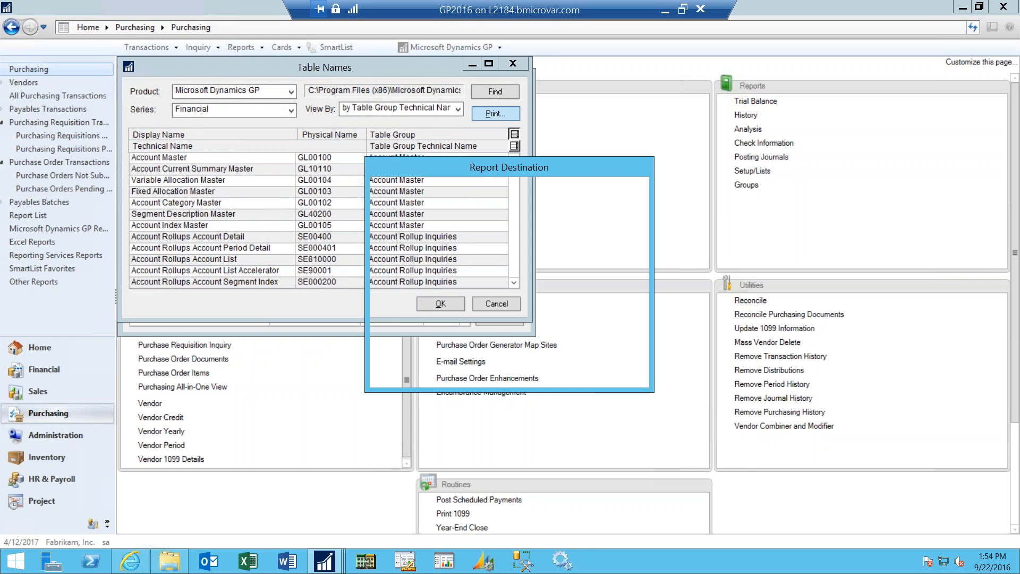
left_click(576, 375)
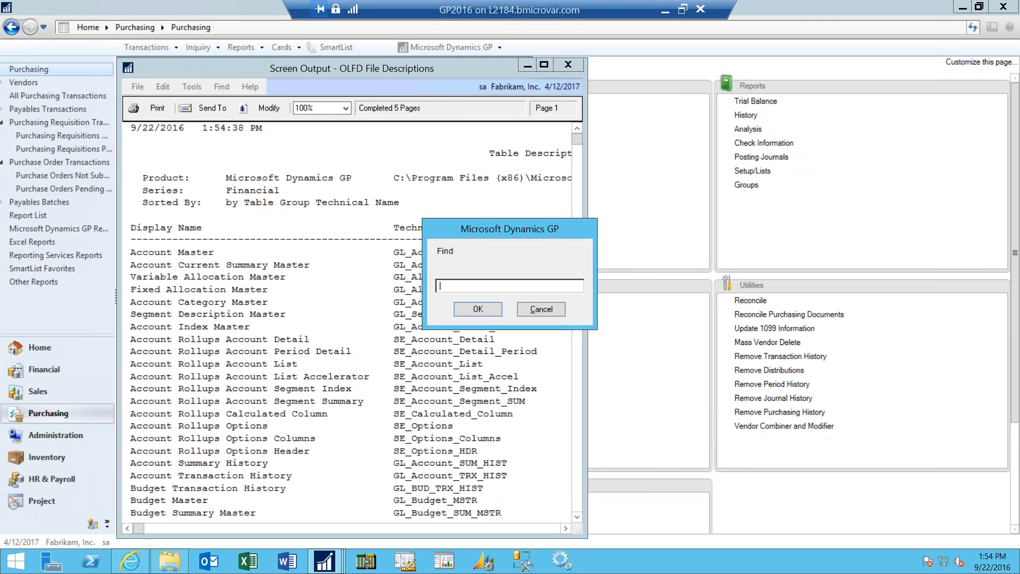
type("Budget")
left_click(478, 309)
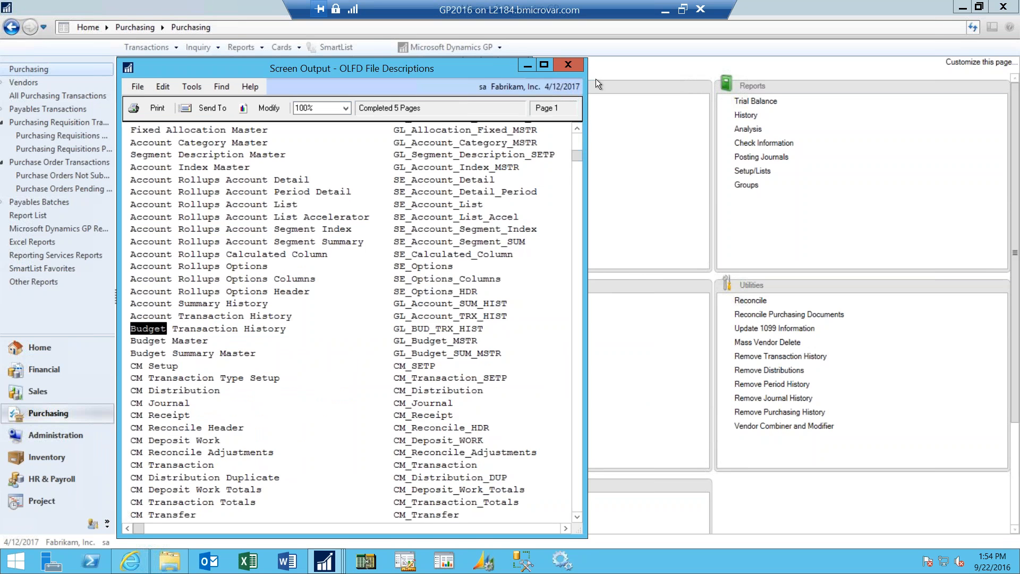
left_click(566, 65)
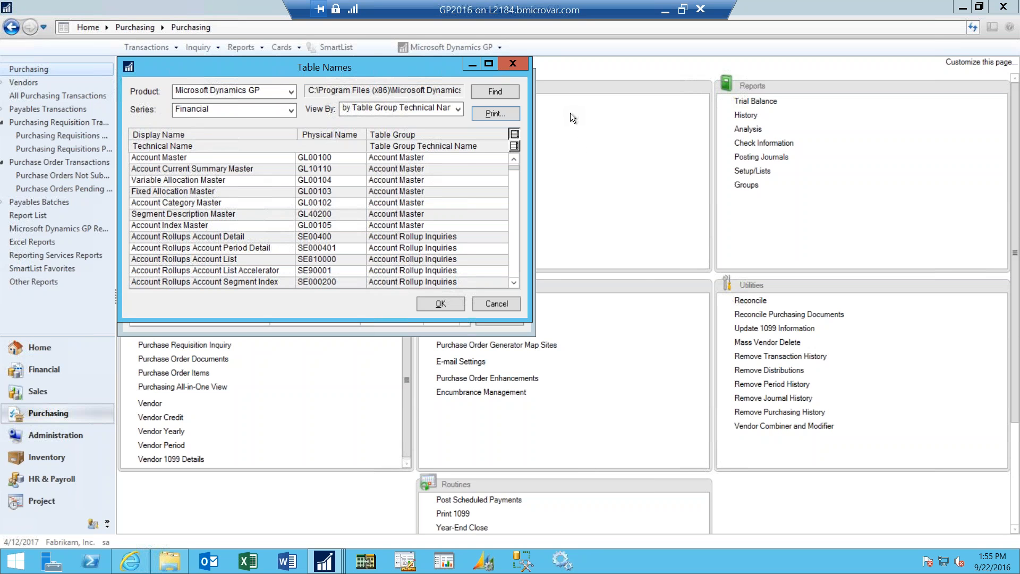
left_click(513, 66)
left_click(514, 65)
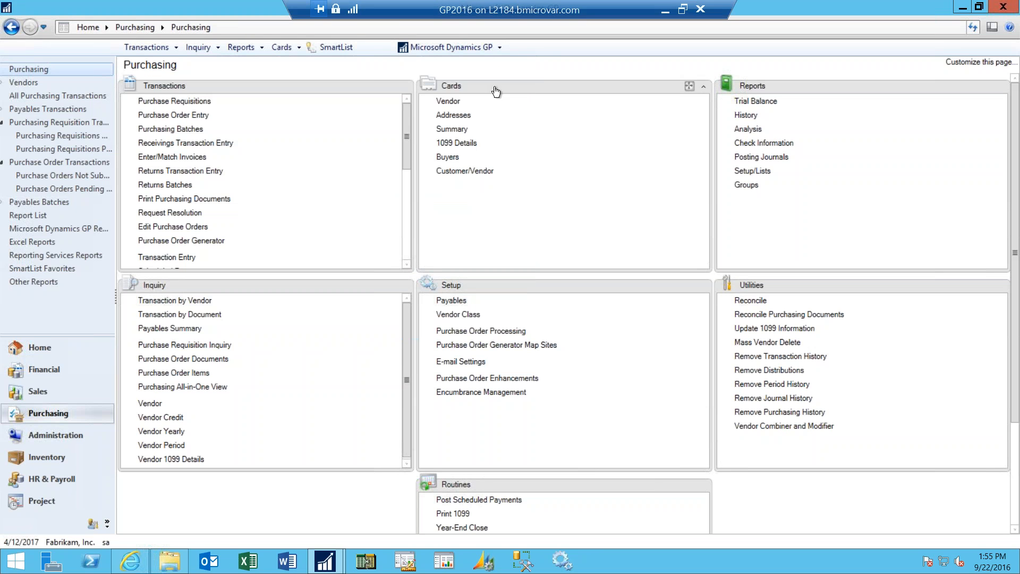
- Open SmartList and display the New favorite of the Financial Accounts list
left_click(335, 48)
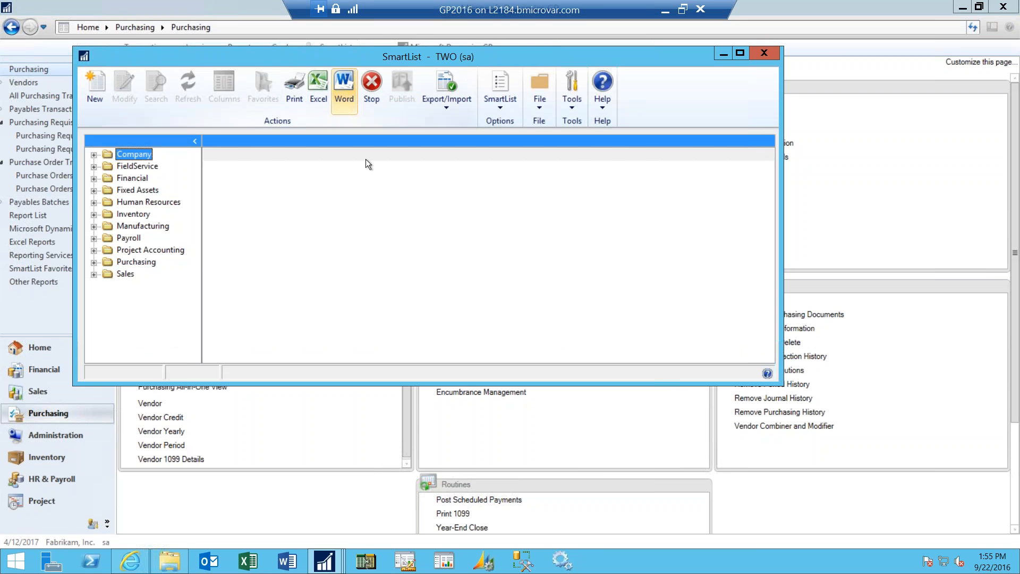
left_click(93, 179)
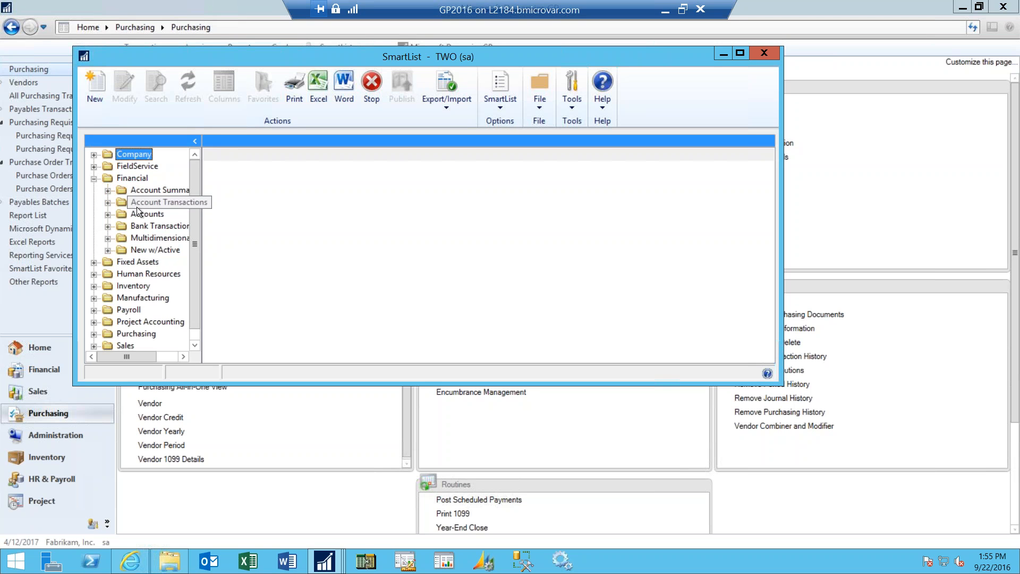
left_click(108, 214)
left_click(153, 238)
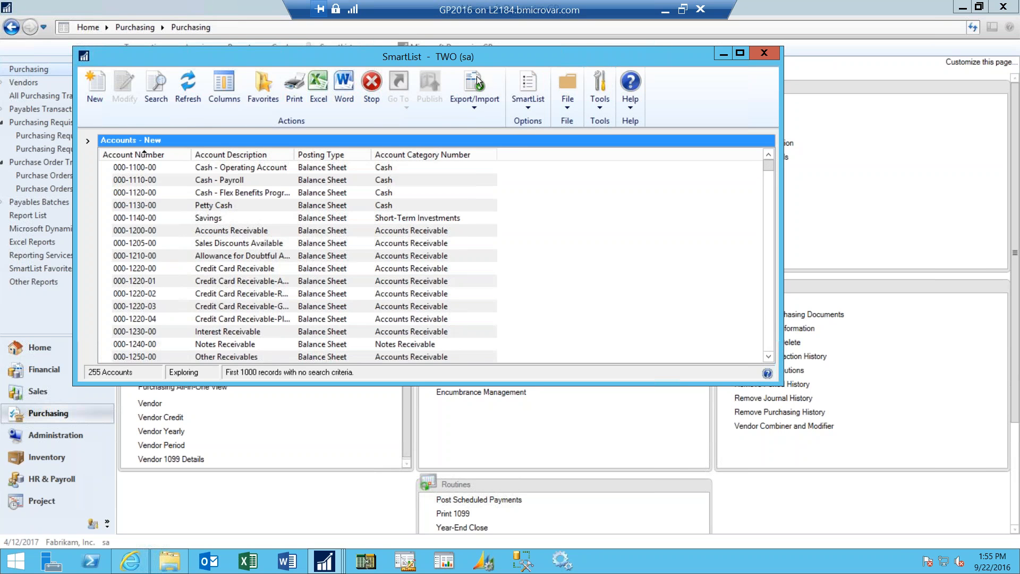
- Review the SmartList export and import choices, expand the collapsed folder tree again, and close SmartList
left_click(468, 104)
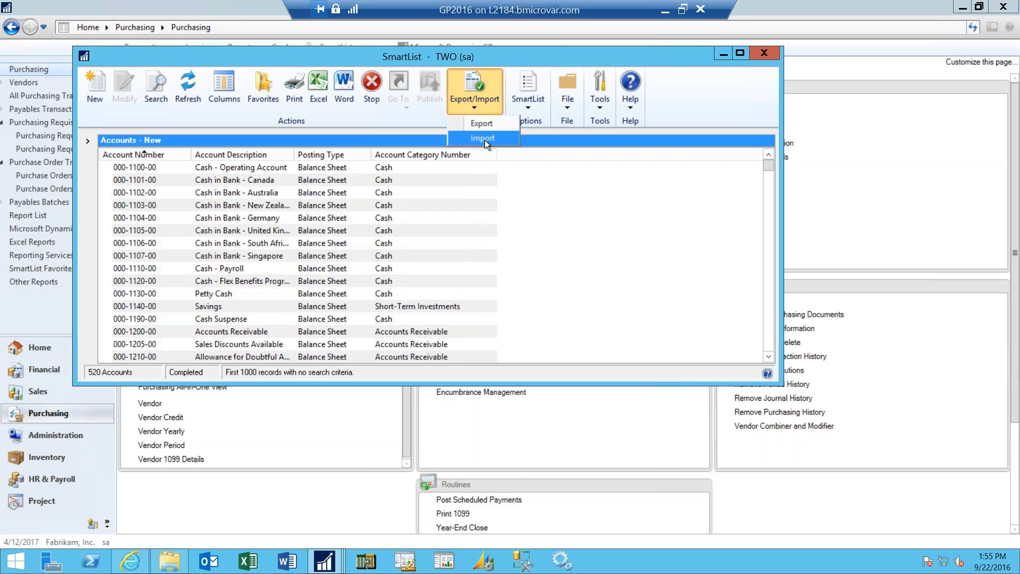
left_click(89, 139)
left_click(90, 140)
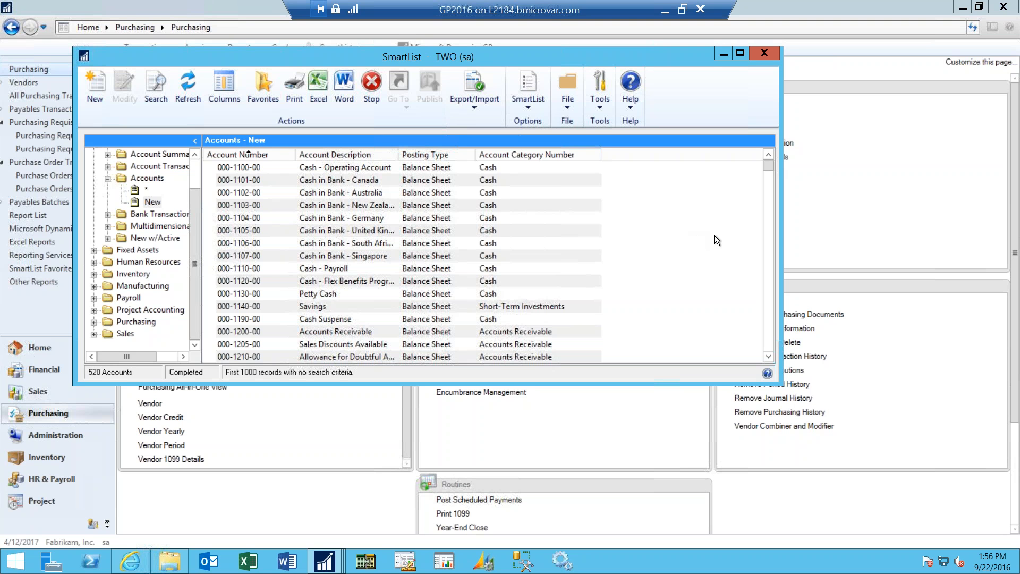
left_click(754, 52)
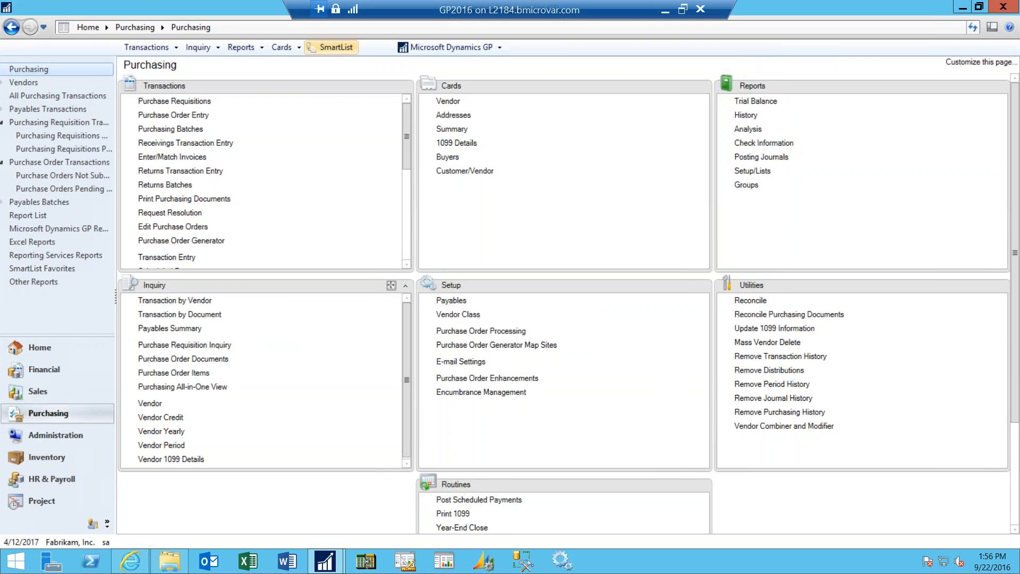
- Open the options of the company setup and examine the option to automatically post cash receipt deposits
left_click(437, 49)
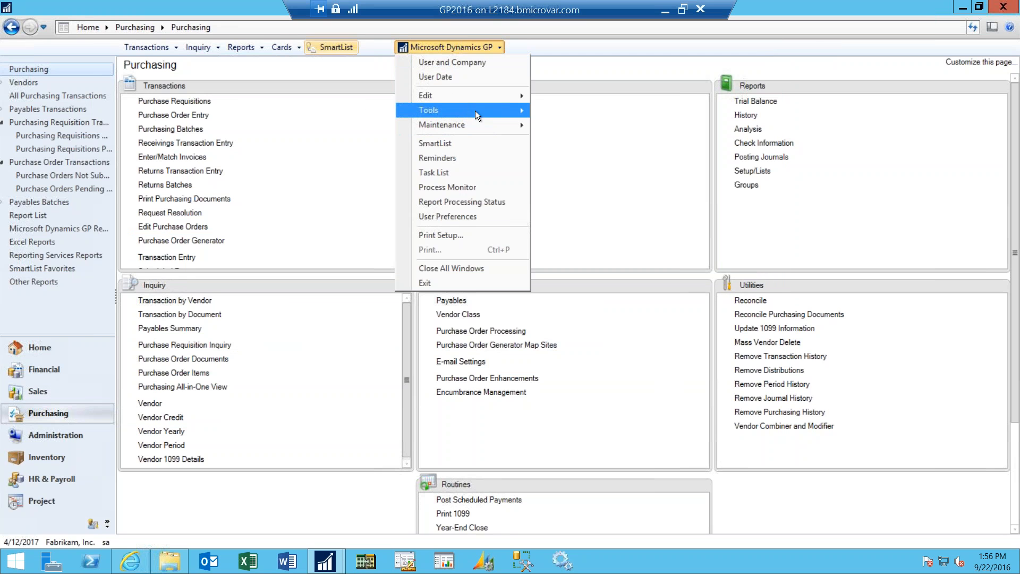
mouse_move(475, 110)
mouse_move(595, 112)
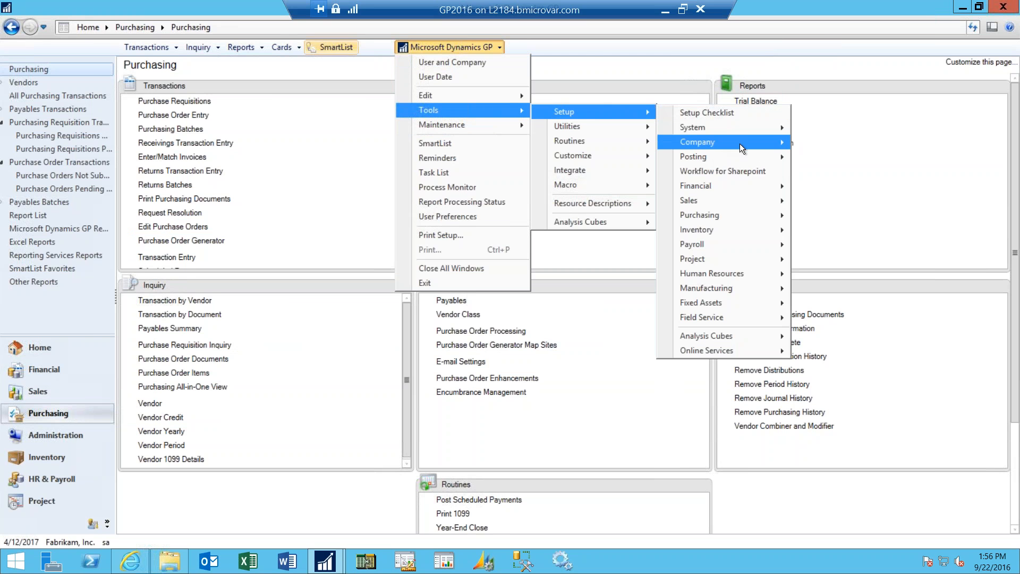
mouse_move(740, 144)
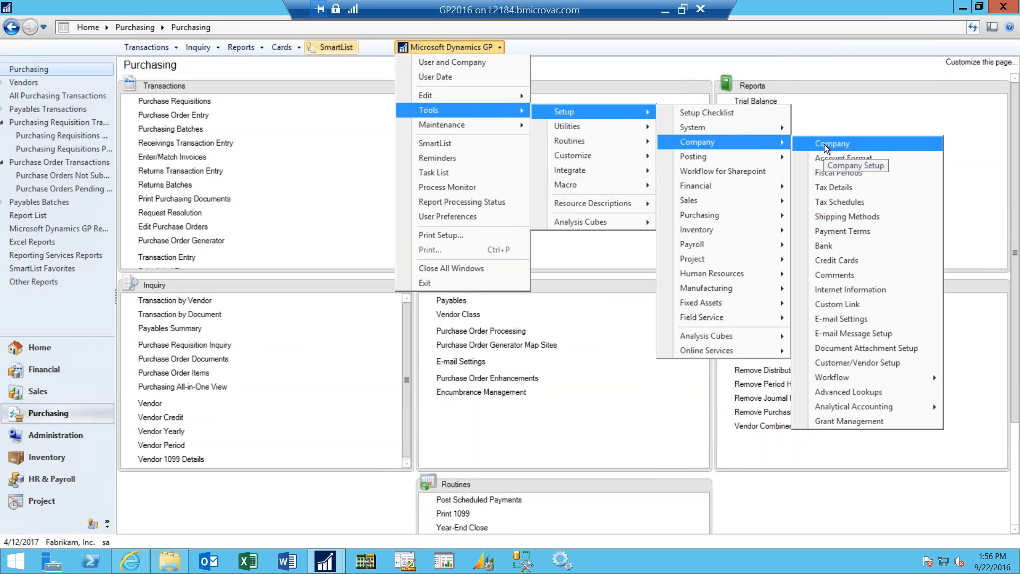
left_click(827, 146)
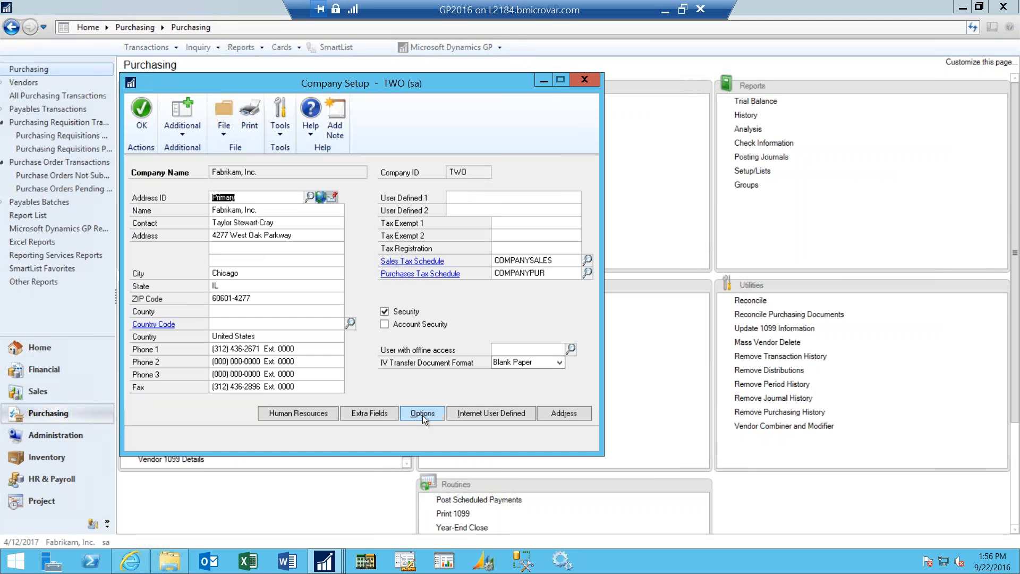
left_click(423, 414)
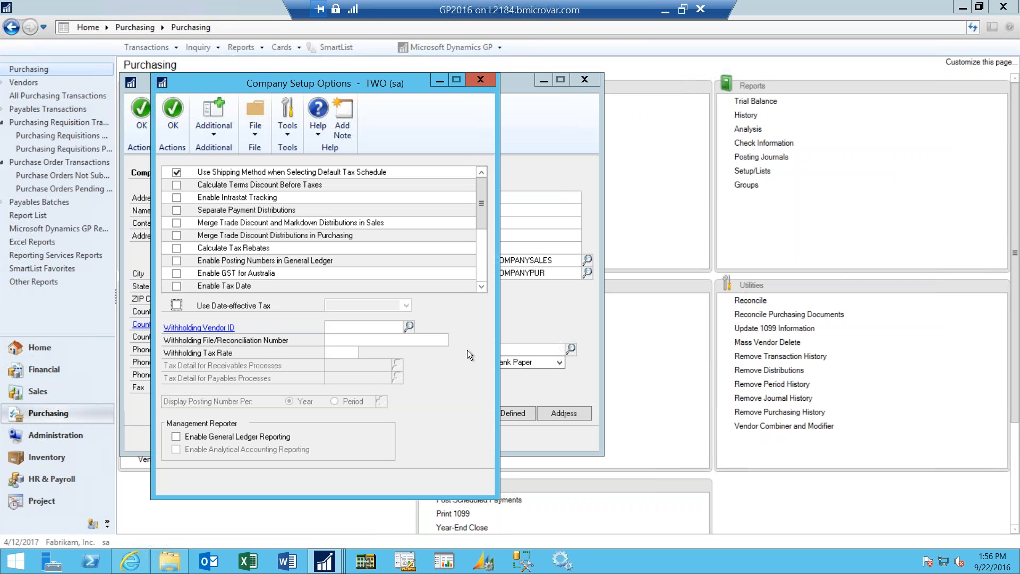
left_click_drag(481, 263, 480, 271)
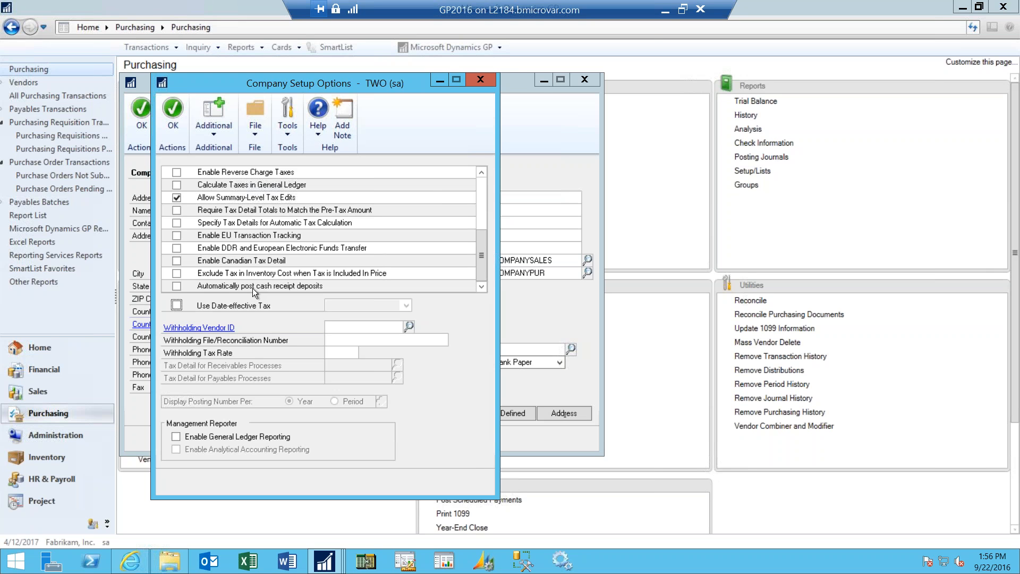
- Switch to the PowerPoint presentation and start the slide show at the "All-In-One Viewers Tip #30" slide
left_click(666, 11)
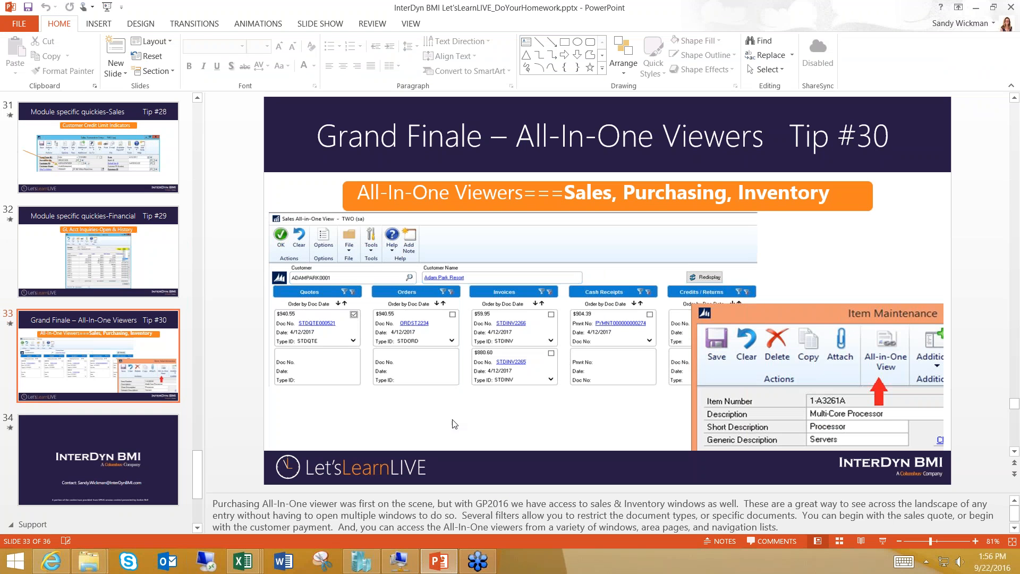
left_click(106, 6)
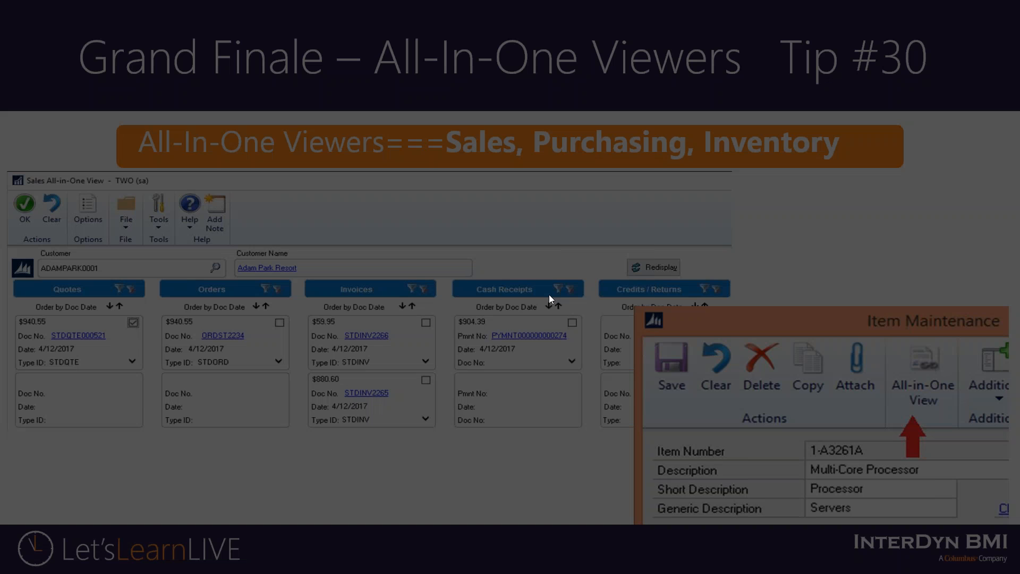